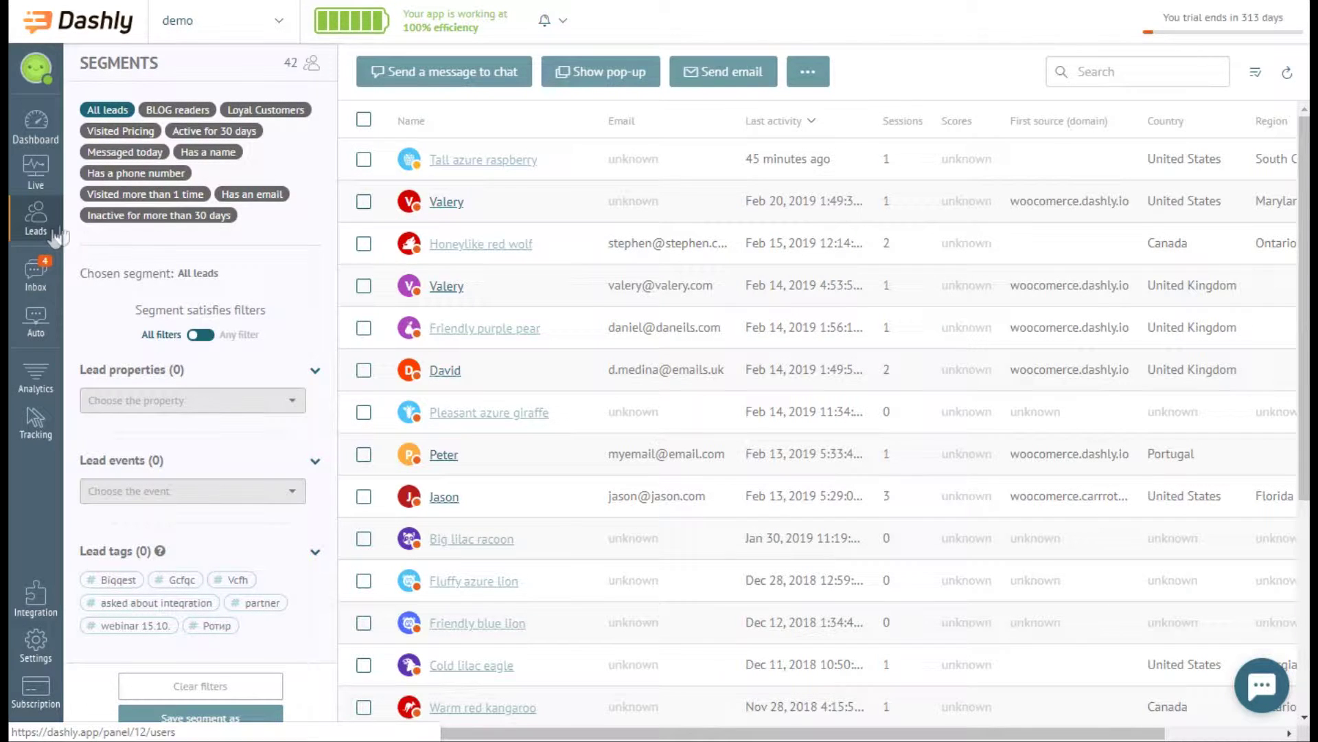
Open the top lead's card, review its events, and expand all past conversation messages
{"action": "left_click", "coordinate": [519, 163]}
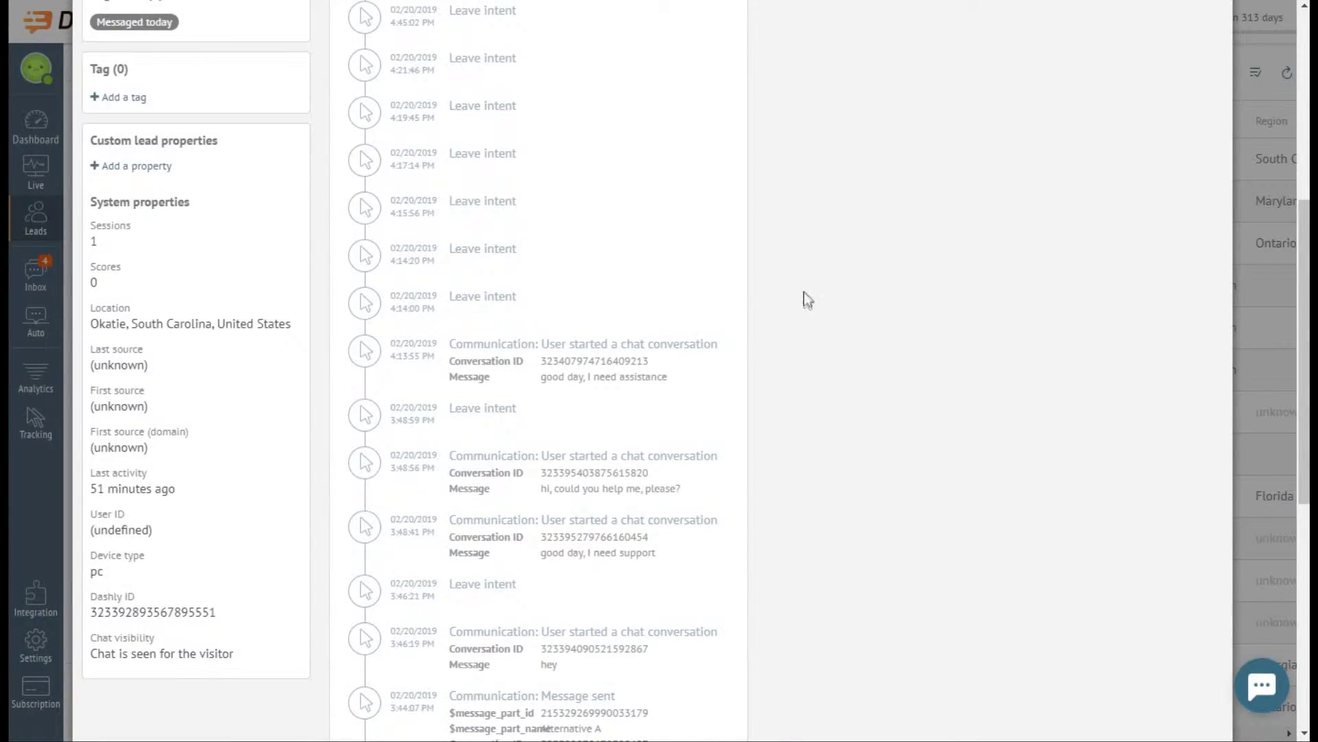
{"action": "scroll", "coordinate": [807, 305], "scroll_direction": "down", "scroll_amount": 5}
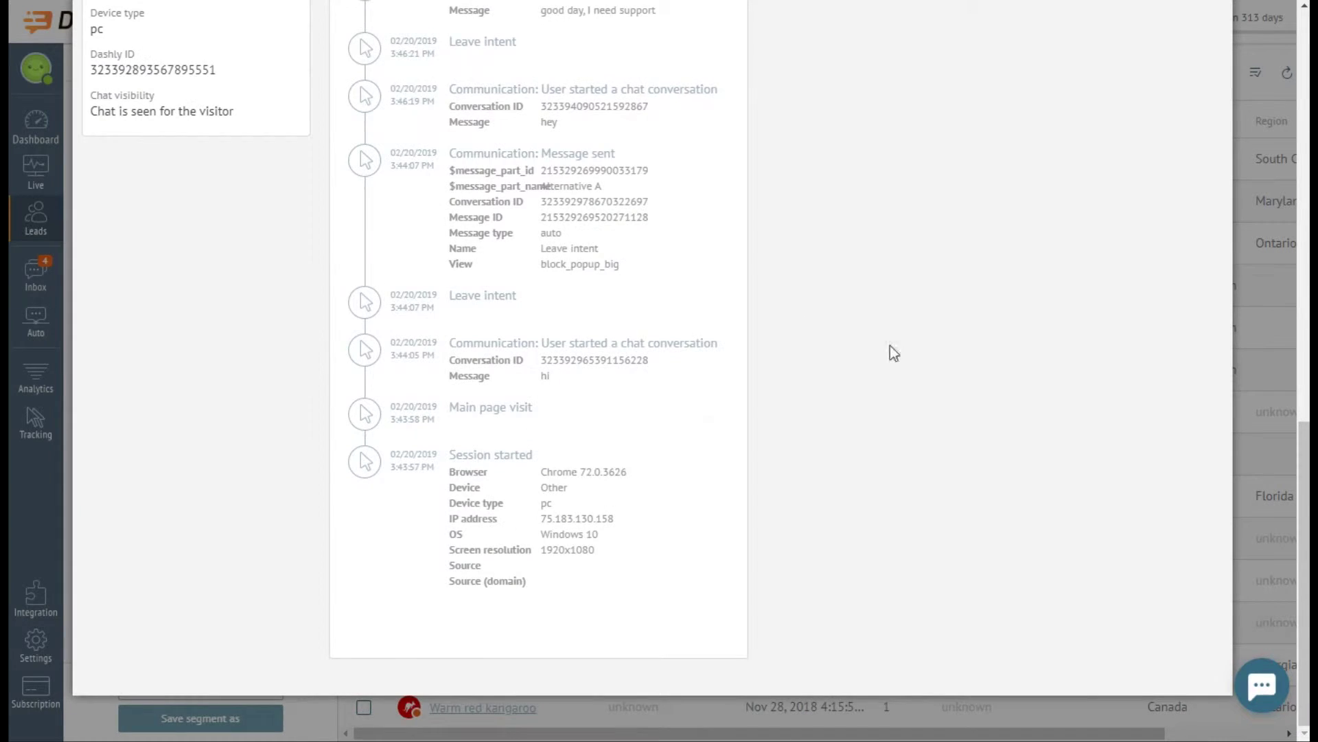
{"action": "scroll", "coordinate": [1036, 430], "scroll_direction": "up", "scroll_amount": 12}
{"action": "left_click", "coordinate": [1028, 347]}
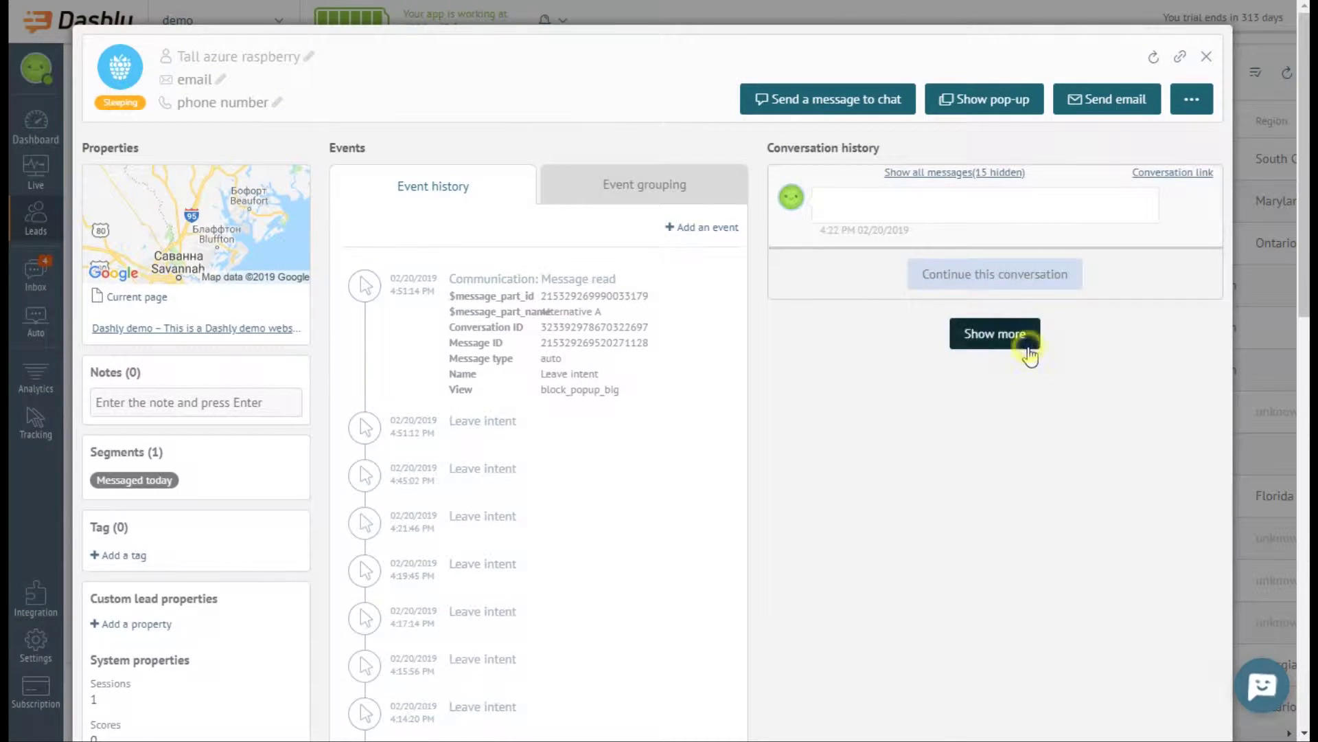
{"action": "left_click", "coordinate": [1022, 174]}
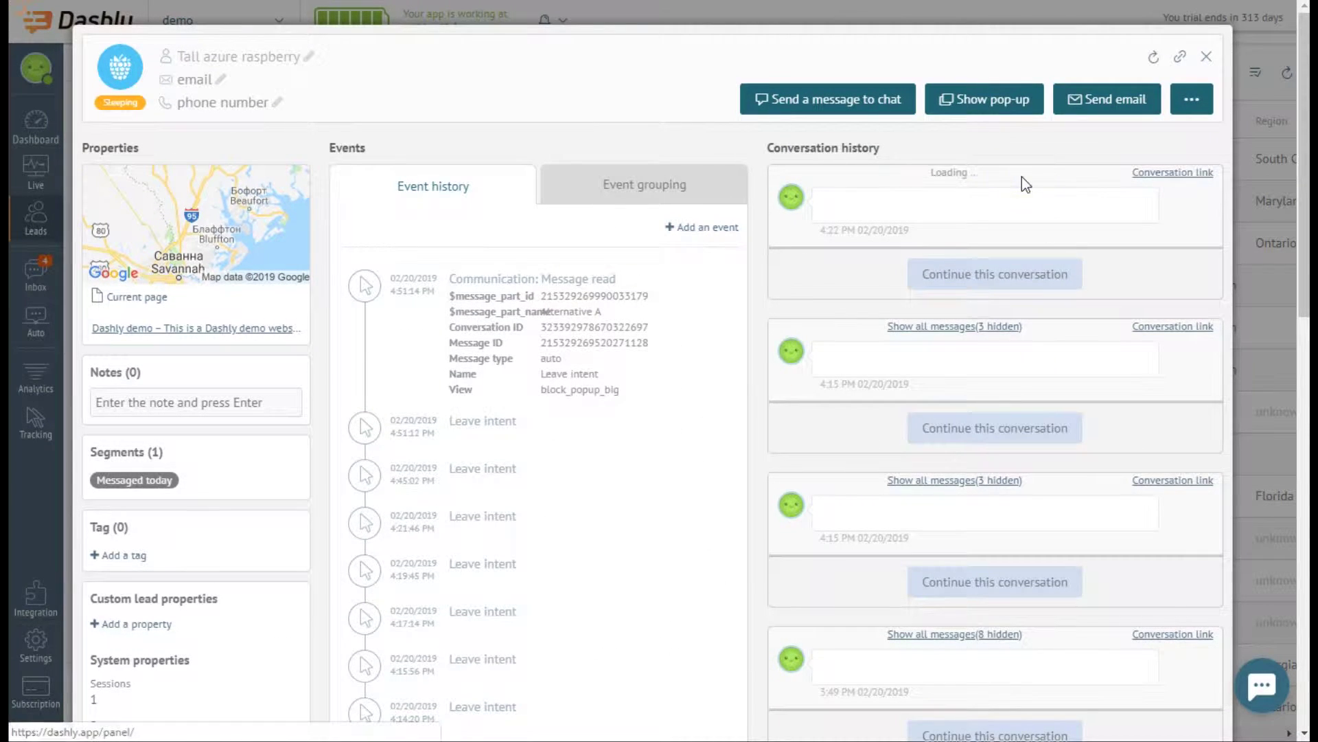
{"action": "left_click_drag", "start_coordinate": [1131, 259], "coordinate": [1095, 556]}
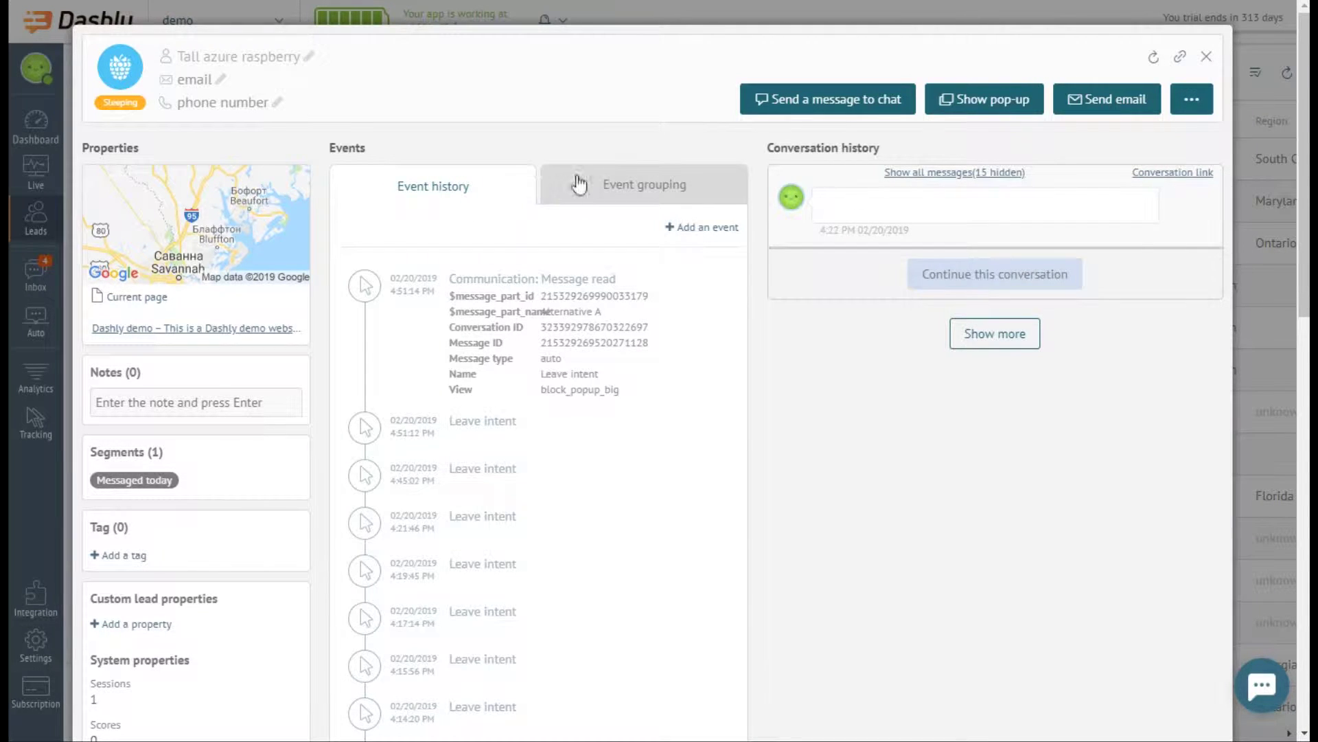
Search grouped events for 'ses' to view Session started, return to Event history, and start a chat
{"action": "left_click", "coordinate": [708, 187]}
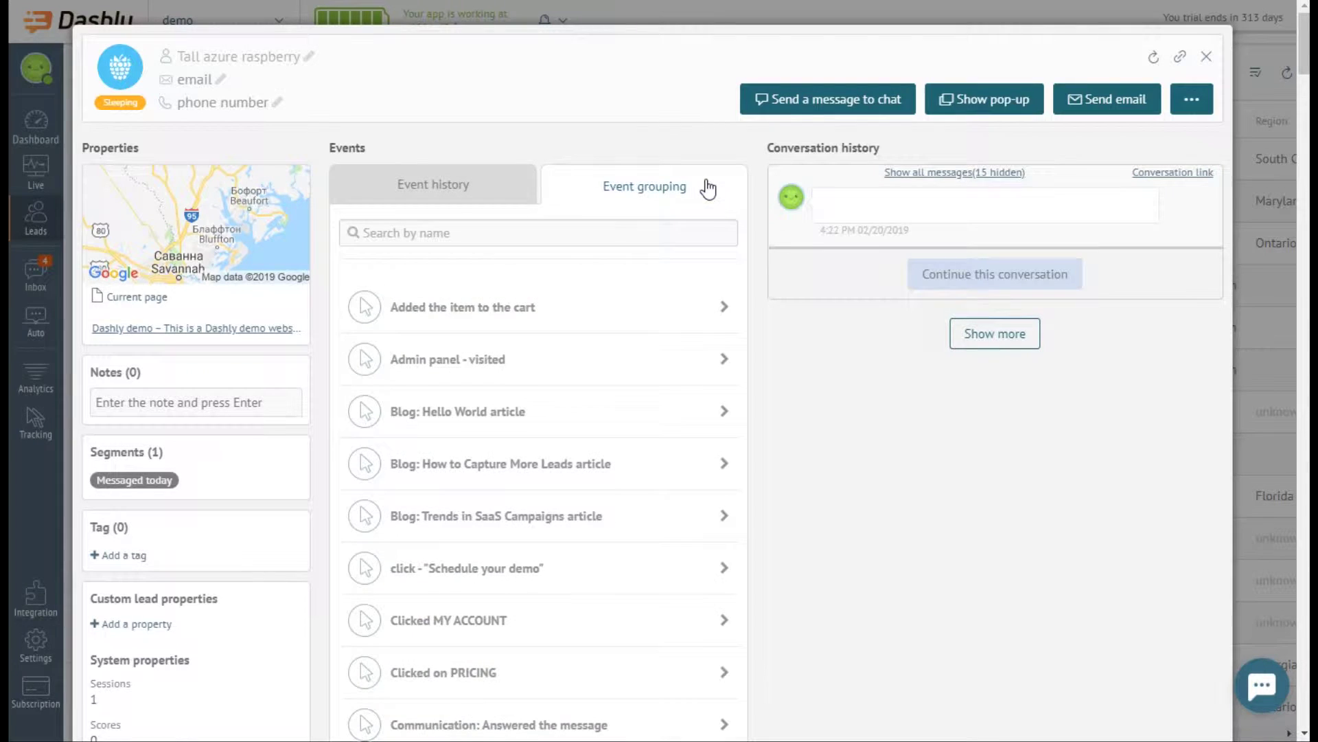
{"action": "left_click", "coordinate": [695, 234]}
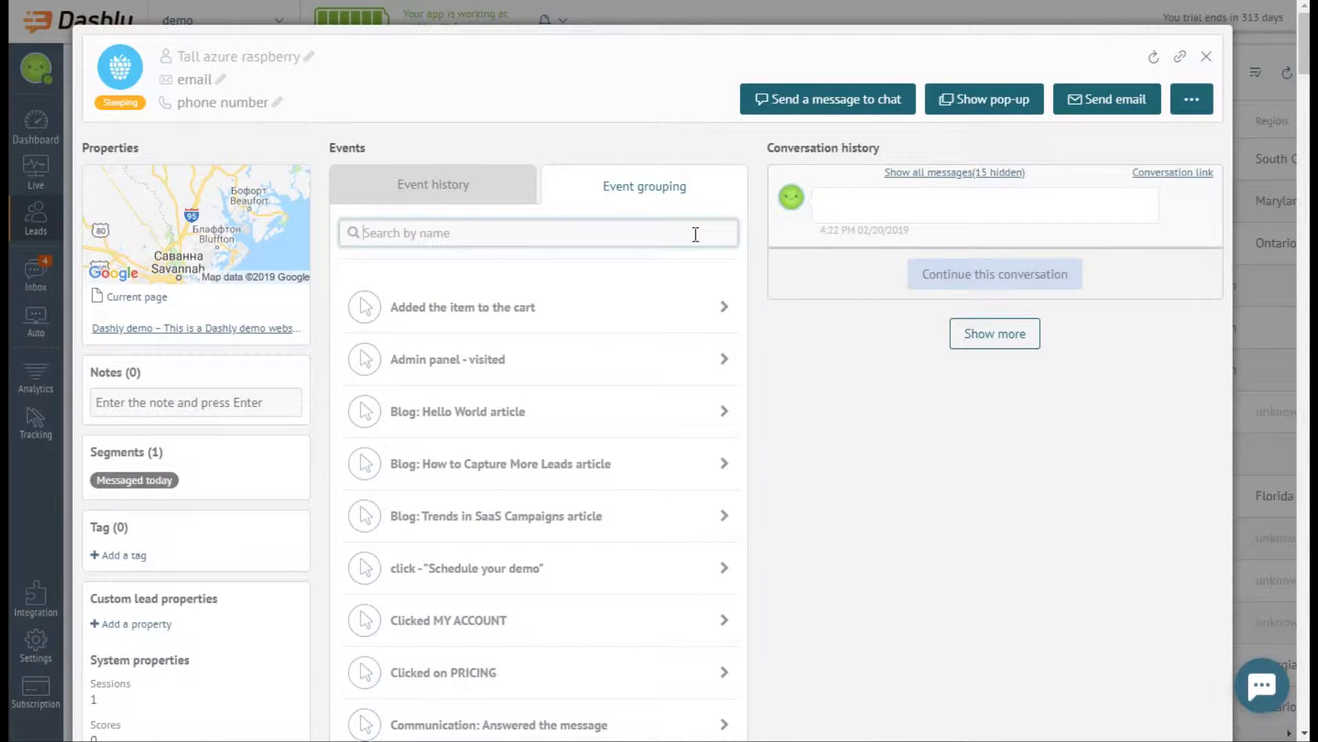
{"action": "type", "text": "ses"}
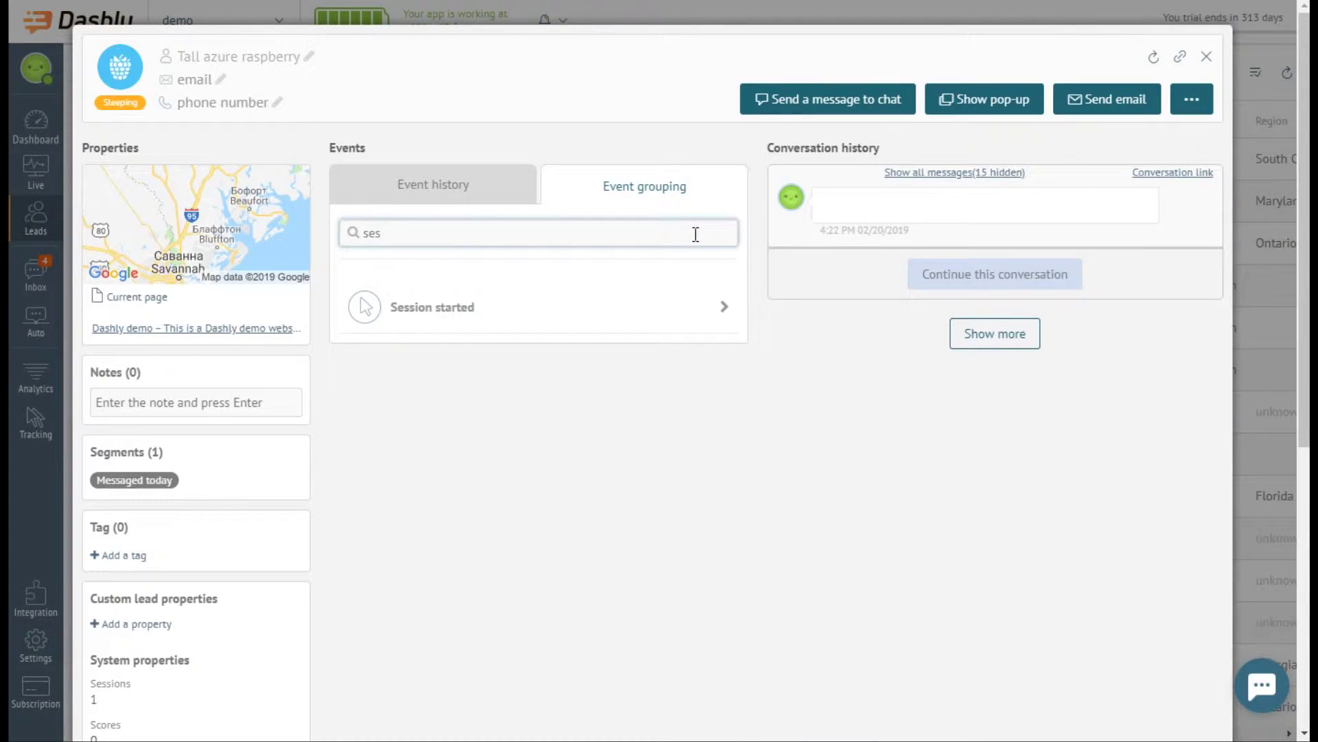
{"action": "left_click", "coordinate": [679, 317]}
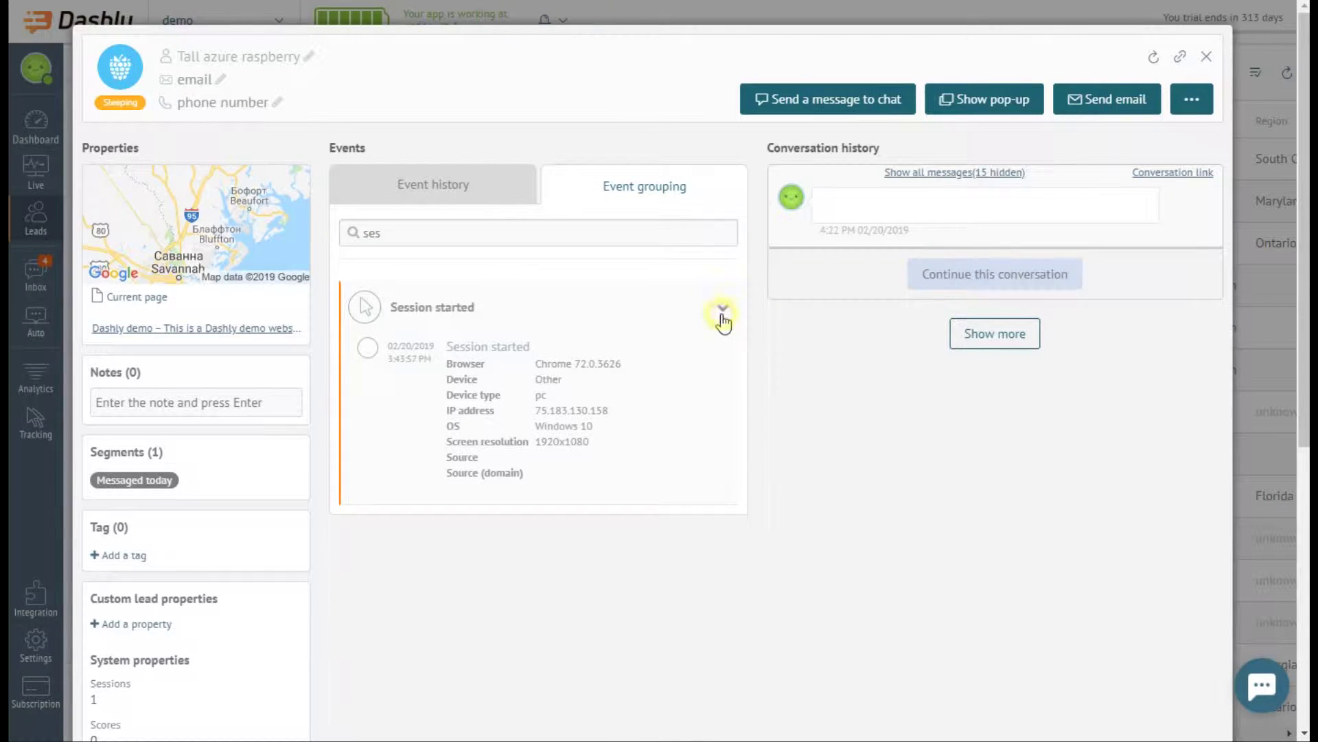
{"action": "left_click", "coordinate": [722, 310]}
{"action": "left_click", "coordinate": [512, 200]}
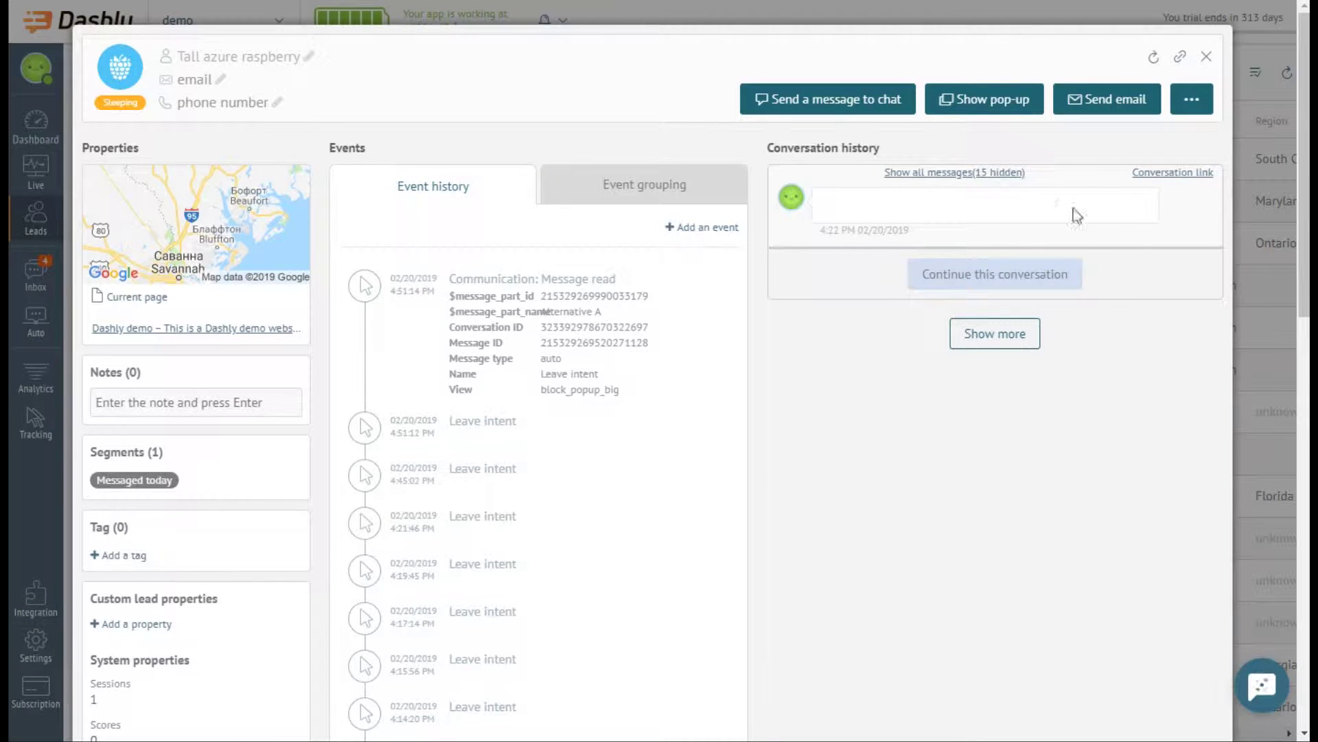
{"action": "left_click", "coordinate": [906, 108]}
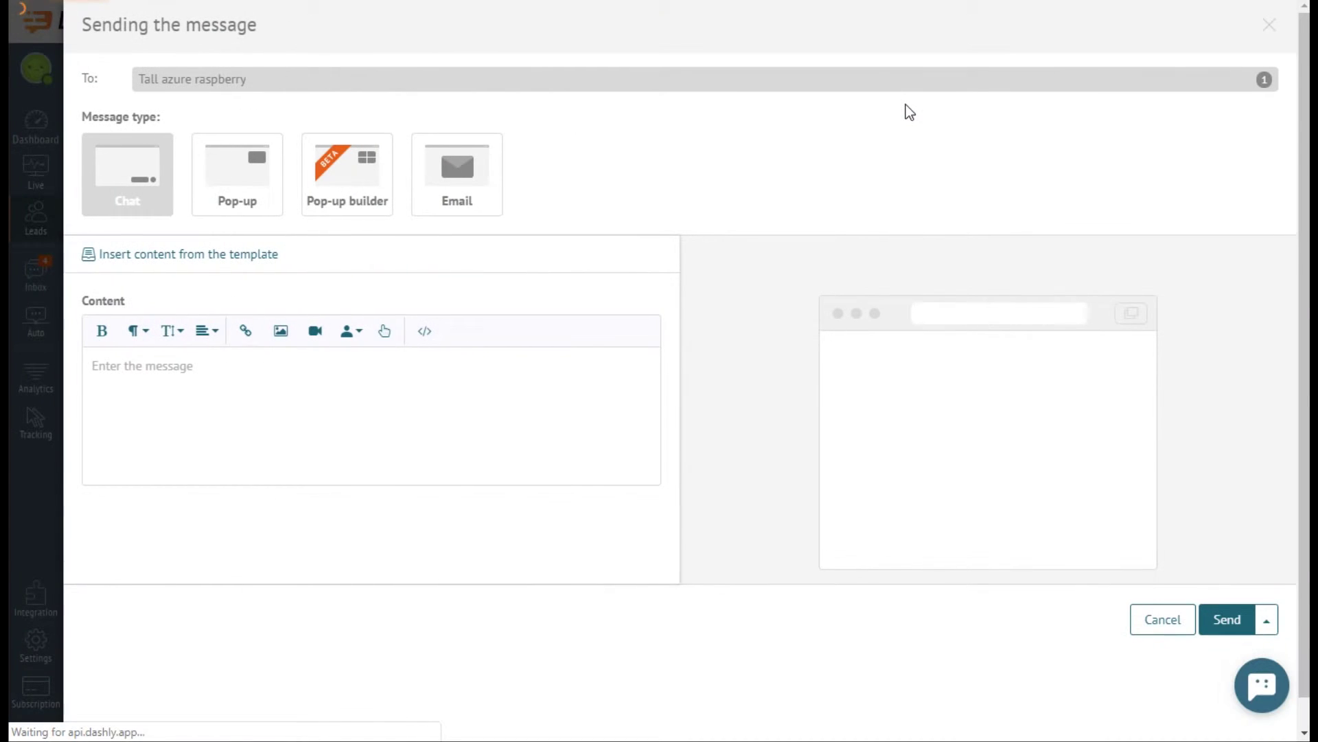
Write 'Hi, are you ready to get the invoice?' as the chat content, then close the window
{"action": "left_click", "coordinate": [541, 427]}
{"action": "type", "text": "Hi, a"}
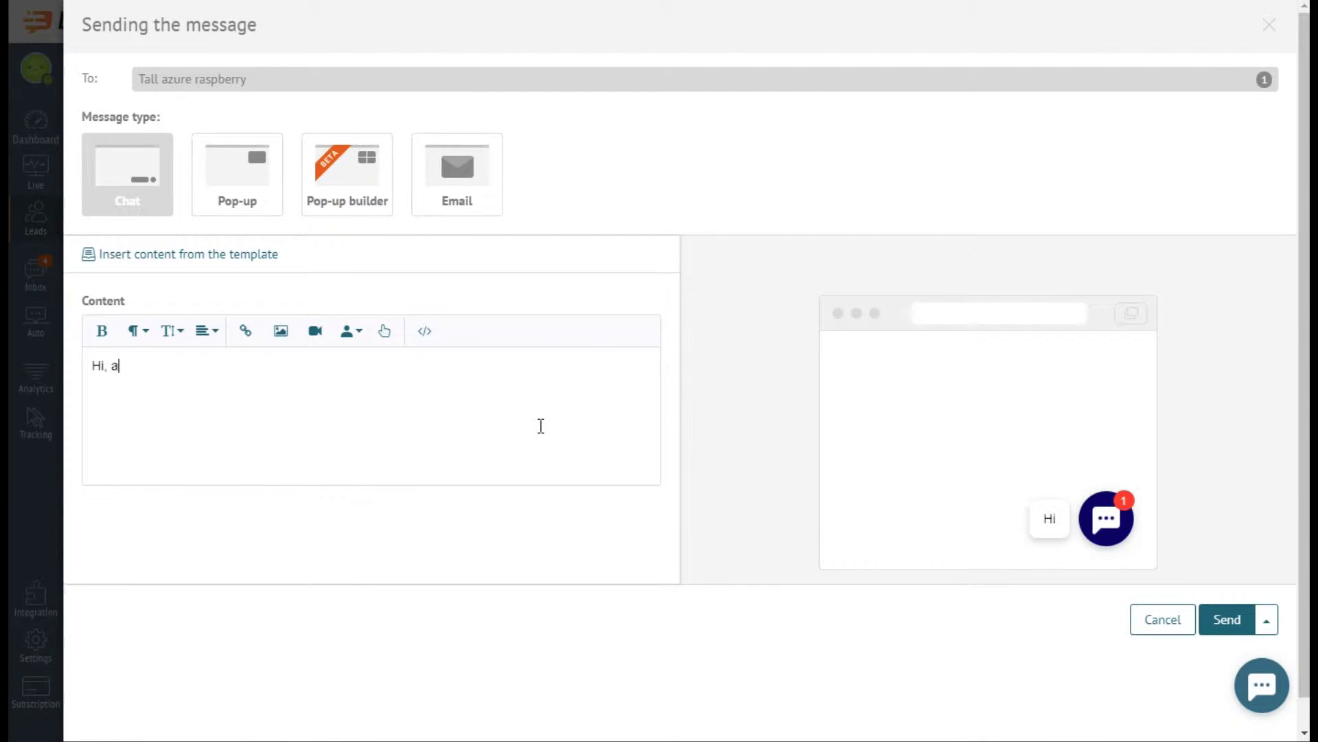
{"action": "type", "text": "re you ready to get the invoice?"}
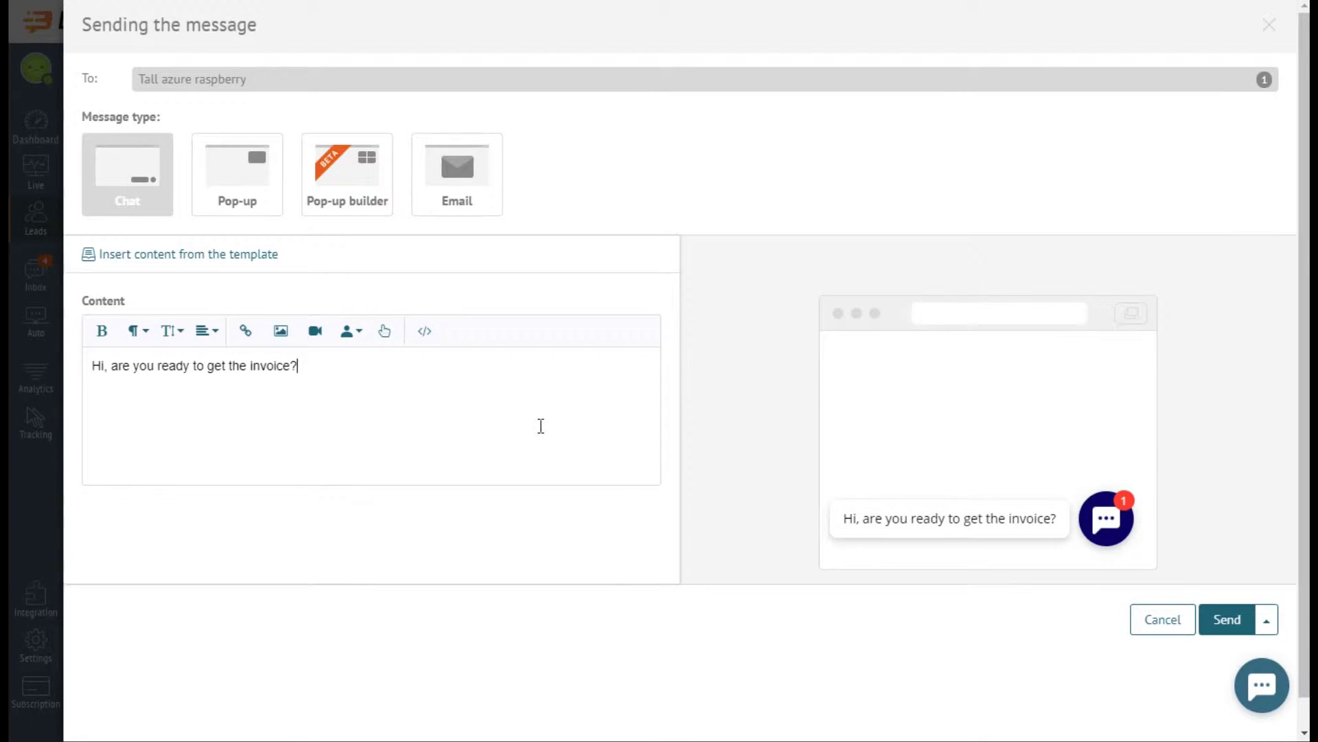
{"action": "left_click", "coordinate": [1165, 628]}
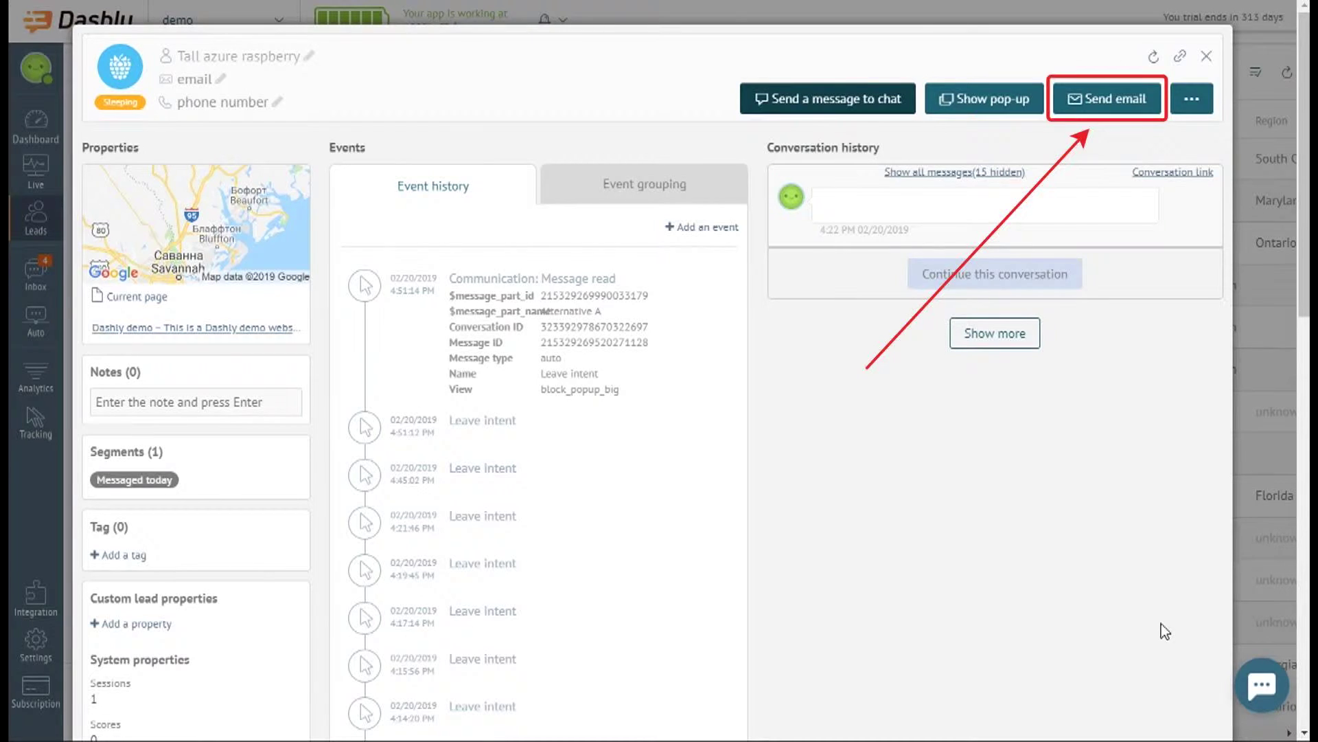
Refresh the lead card, copy a link to it, and close it
{"action": "left_click", "coordinate": [1154, 58]}
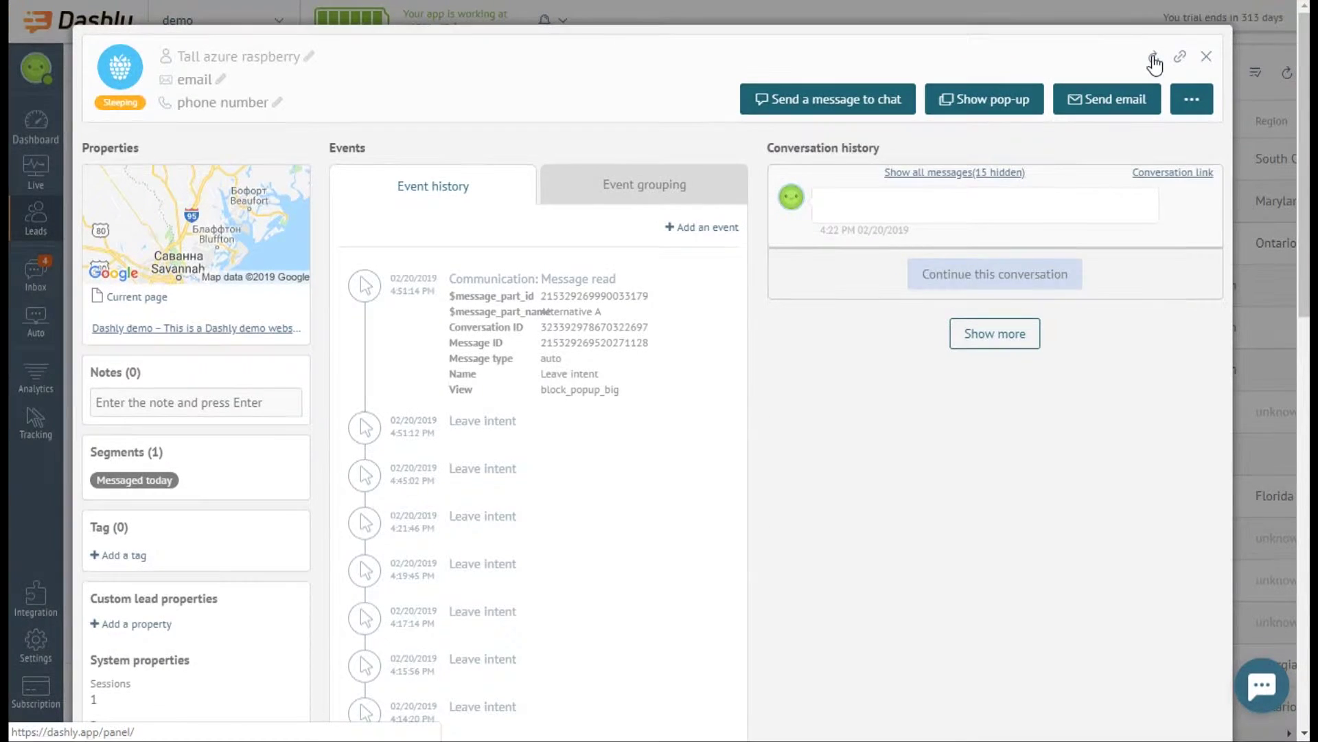
{"action": "left_click", "coordinate": [1179, 58]}
{"action": "left_click", "coordinate": [1206, 56]}
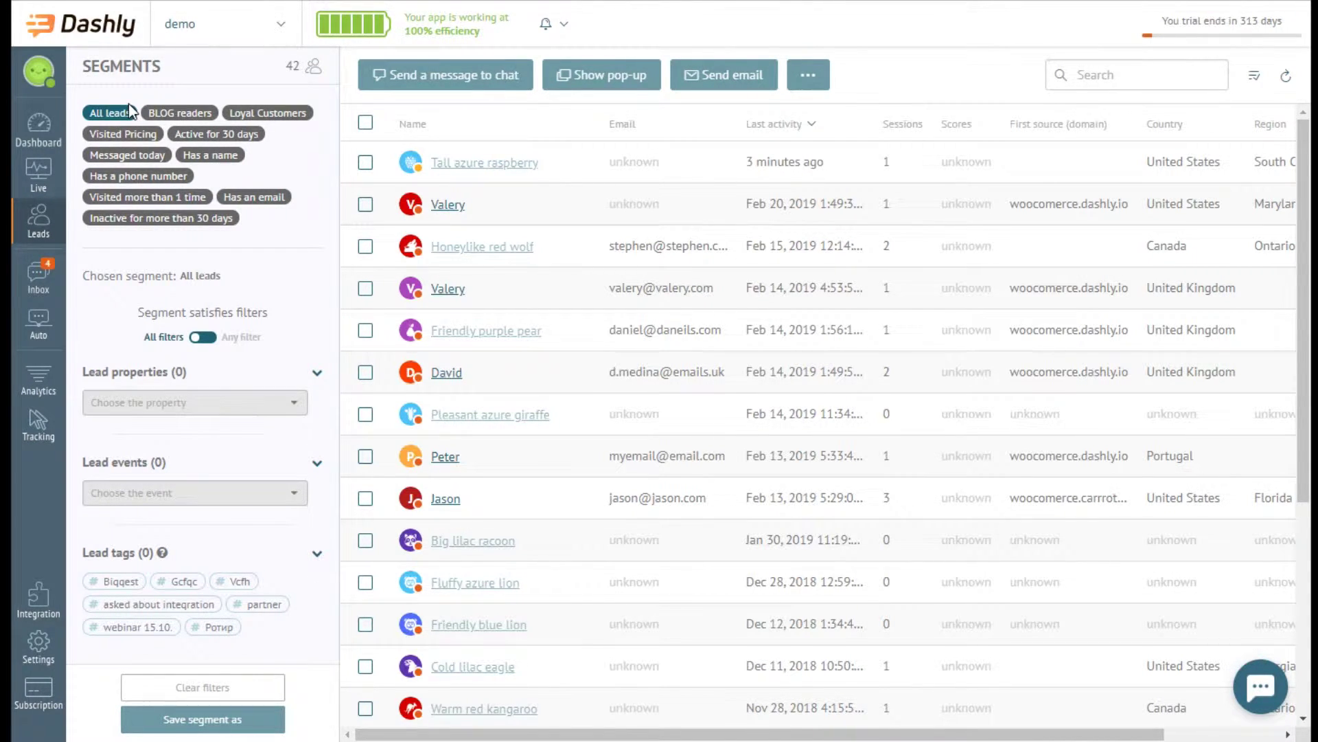
Add a Country Equals 'United States' filter to the leads list, then tick the second lead
{"action": "left_click", "coordinate": [236, 402]}
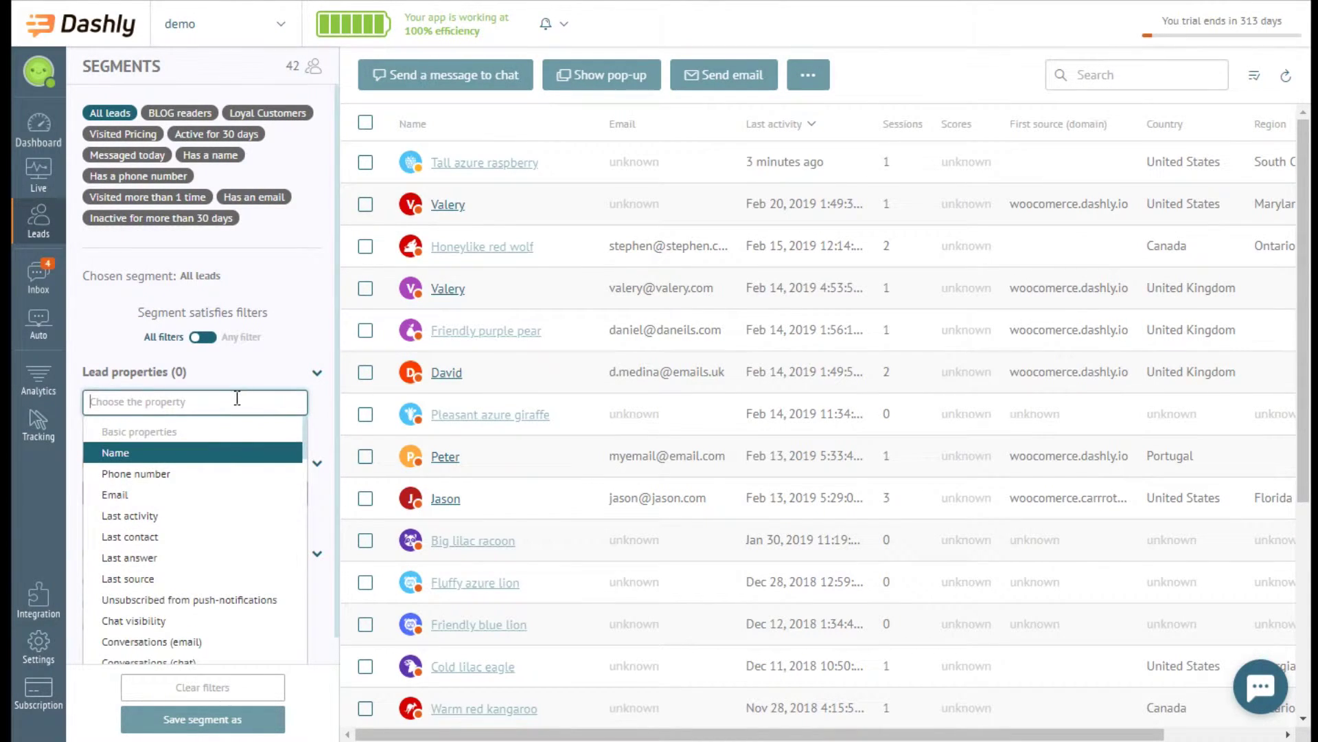
{"action": "type", "text": "cou"}
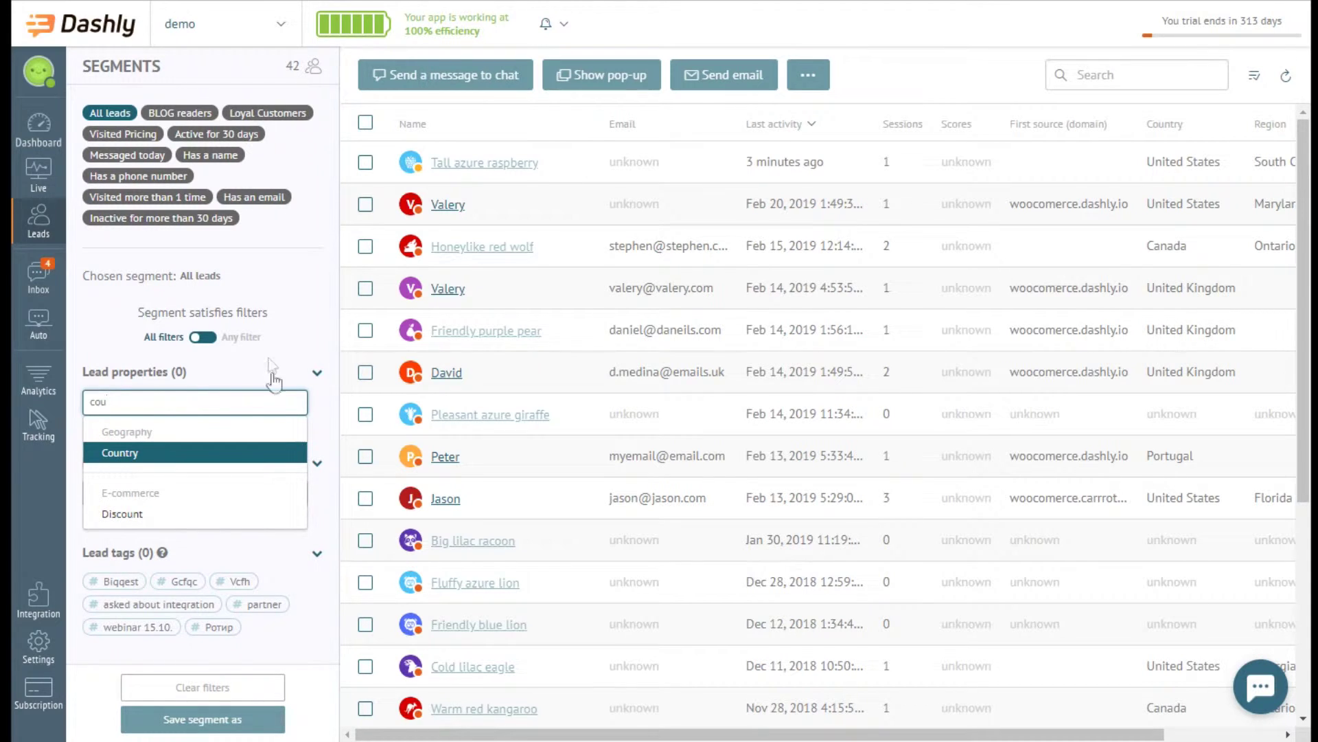
{"action": "left_click", "coordinate": [274, 458]}
{"action": "scroll", "coordinate": [291, 471], "scroll_direction": "down", "scroll_amount": 1}
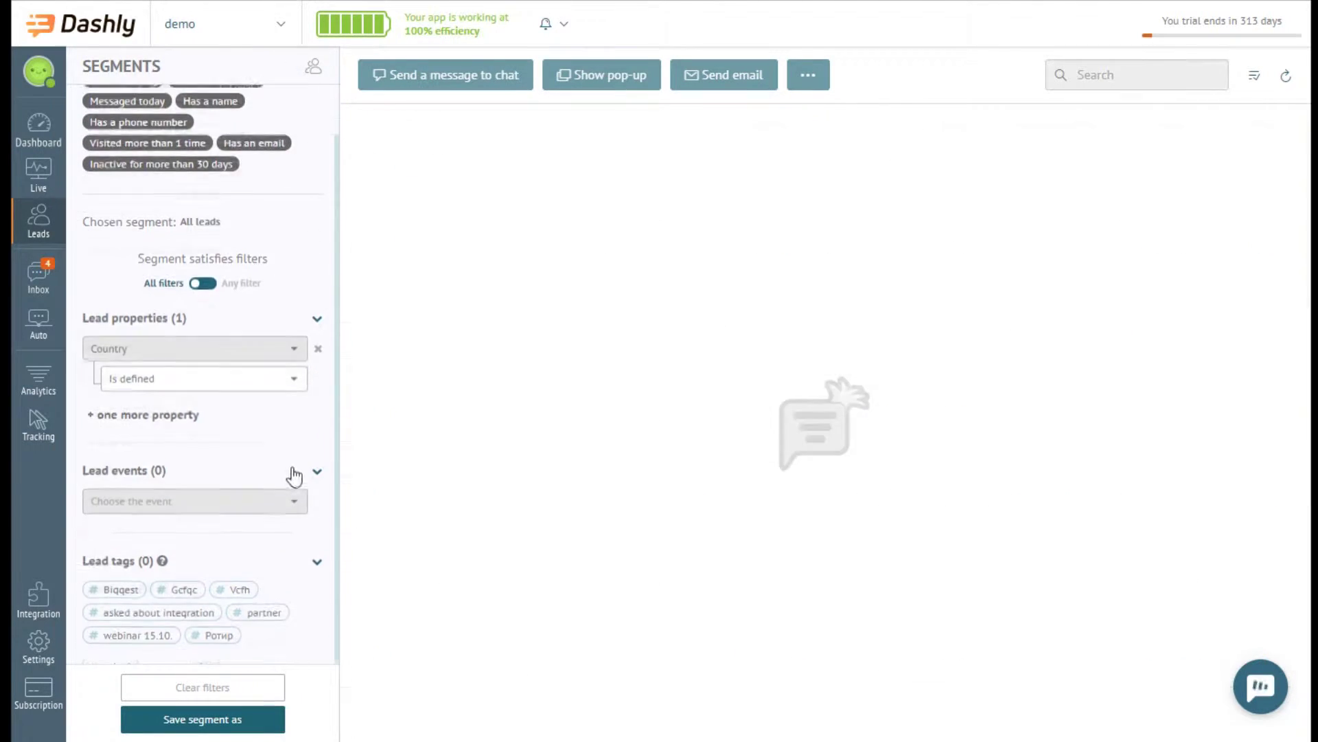
{"action": "left_click", "coordinate": [293, 377]}
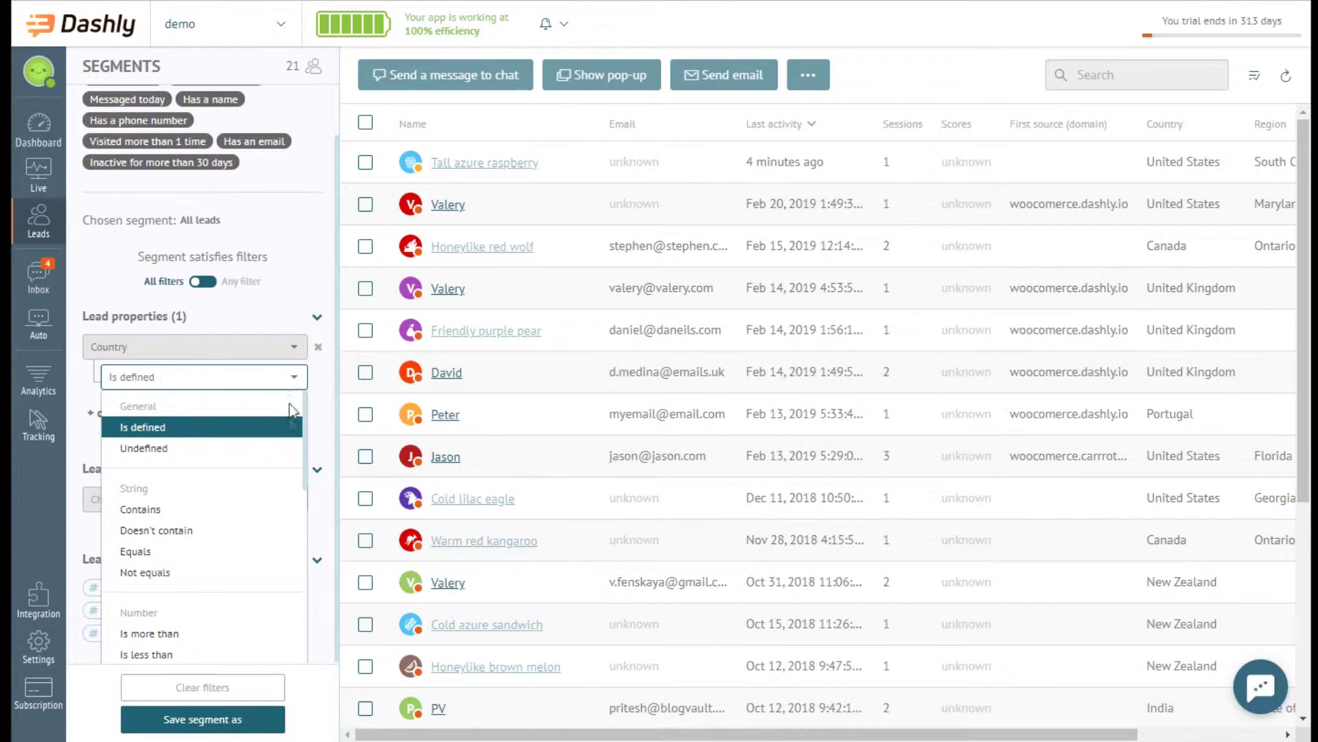
{"action": "mouse_move", "coordinate": [308, 427]}
{"action": "left_mouse_down"}
{"action": "mouse_move", "coordinate": [306, 621]}
{"action": "mouse_move", "coordinate": [319, 421]}
{"action": "left_mouse_up"}
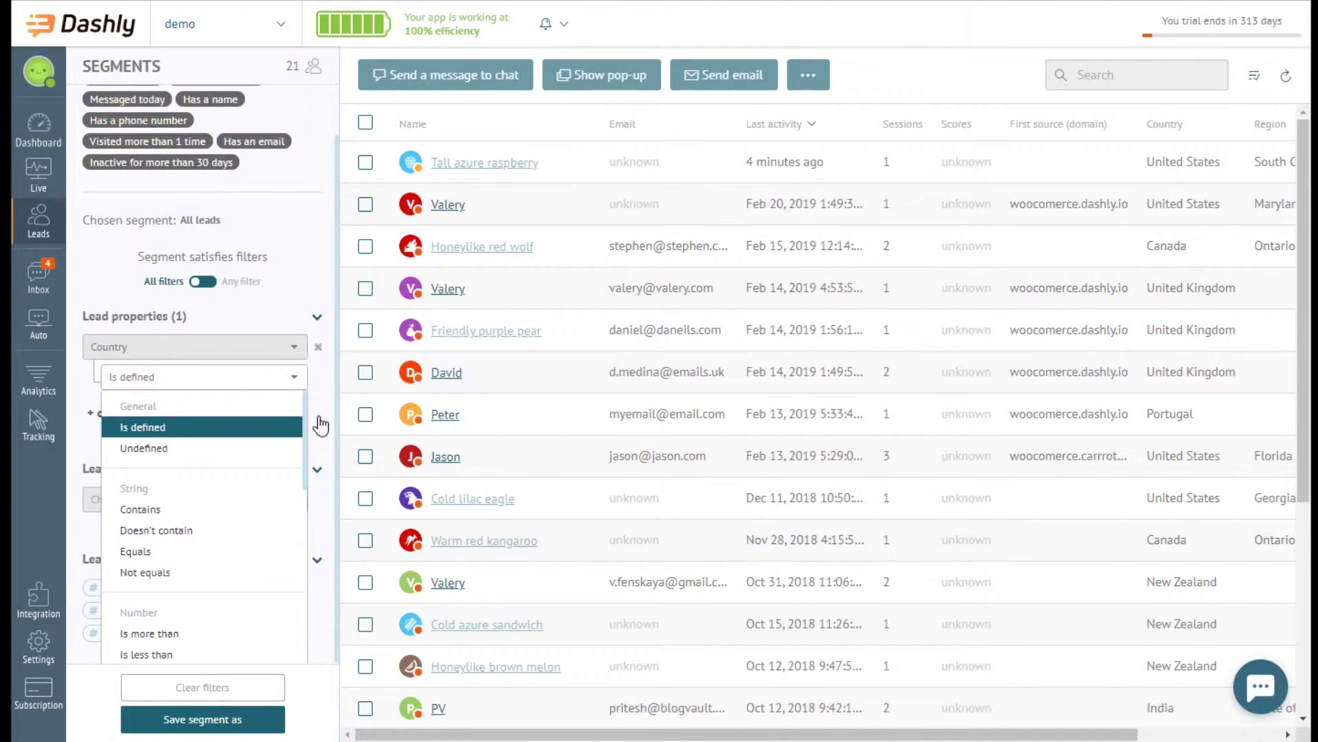
{"action": "left_click", "coordinate": [254, 551]}
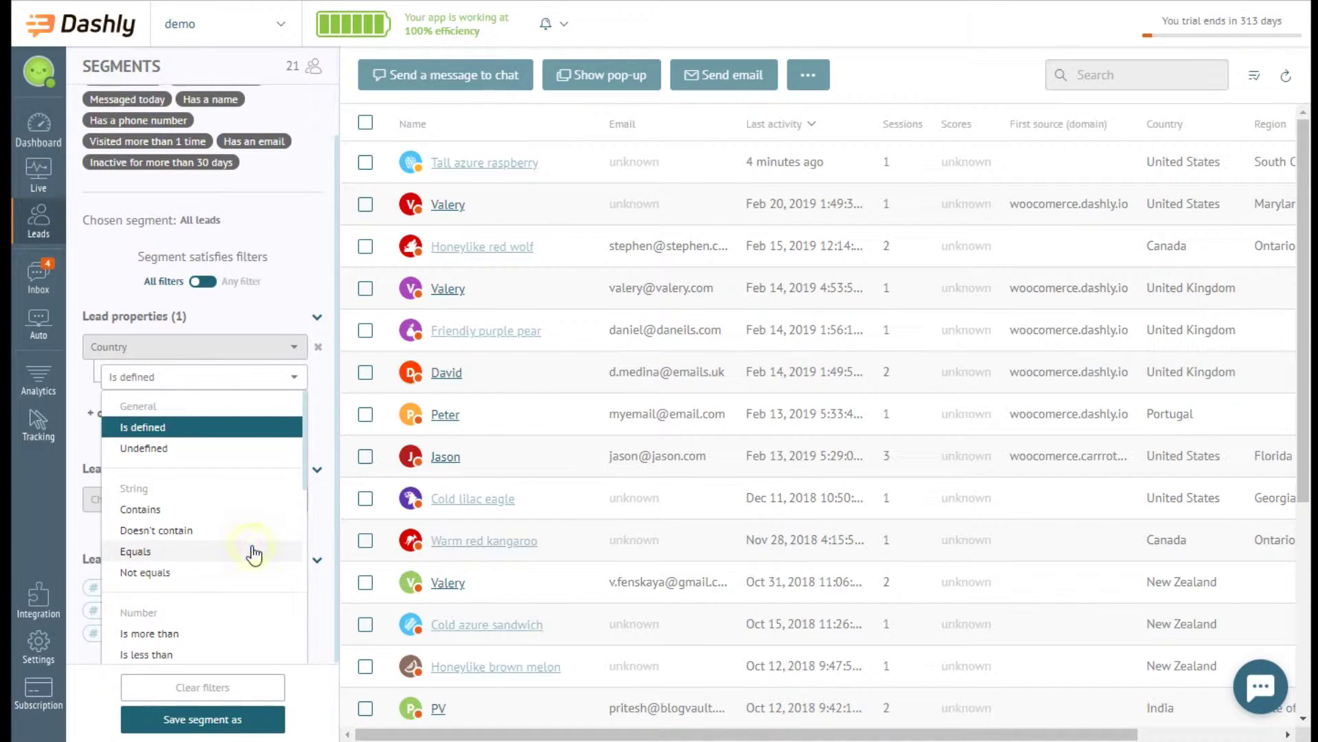
{"action": "left_click", "coordinate": [218, 410]}
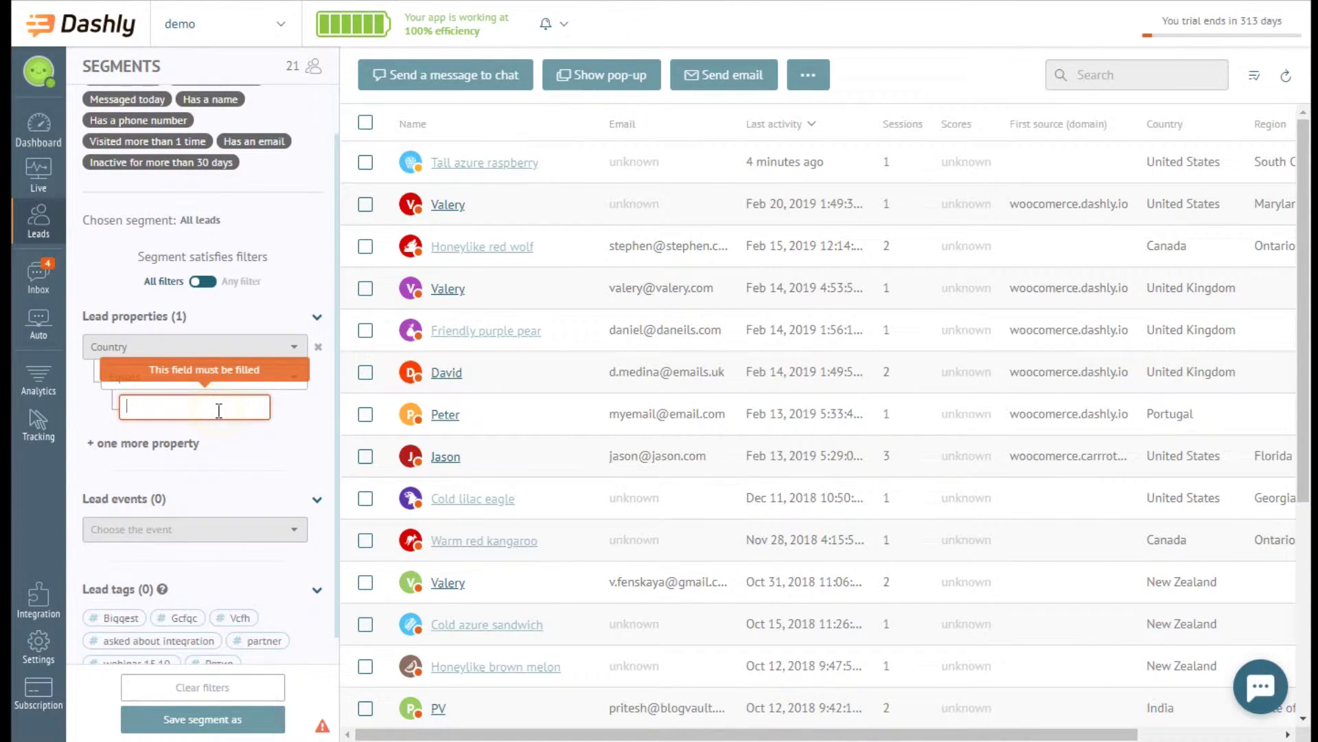
{"action": "type", "text": "Unite"}
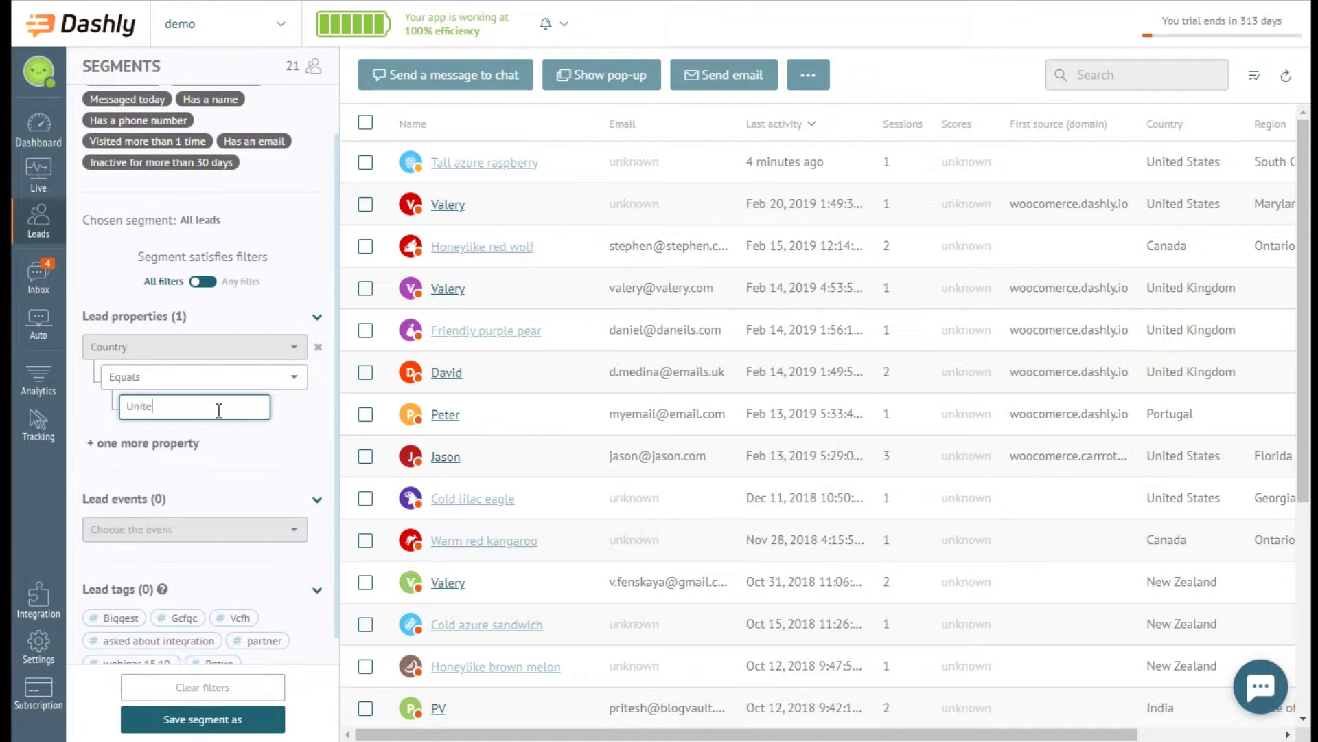
{"action": "type", "text": "d States"}
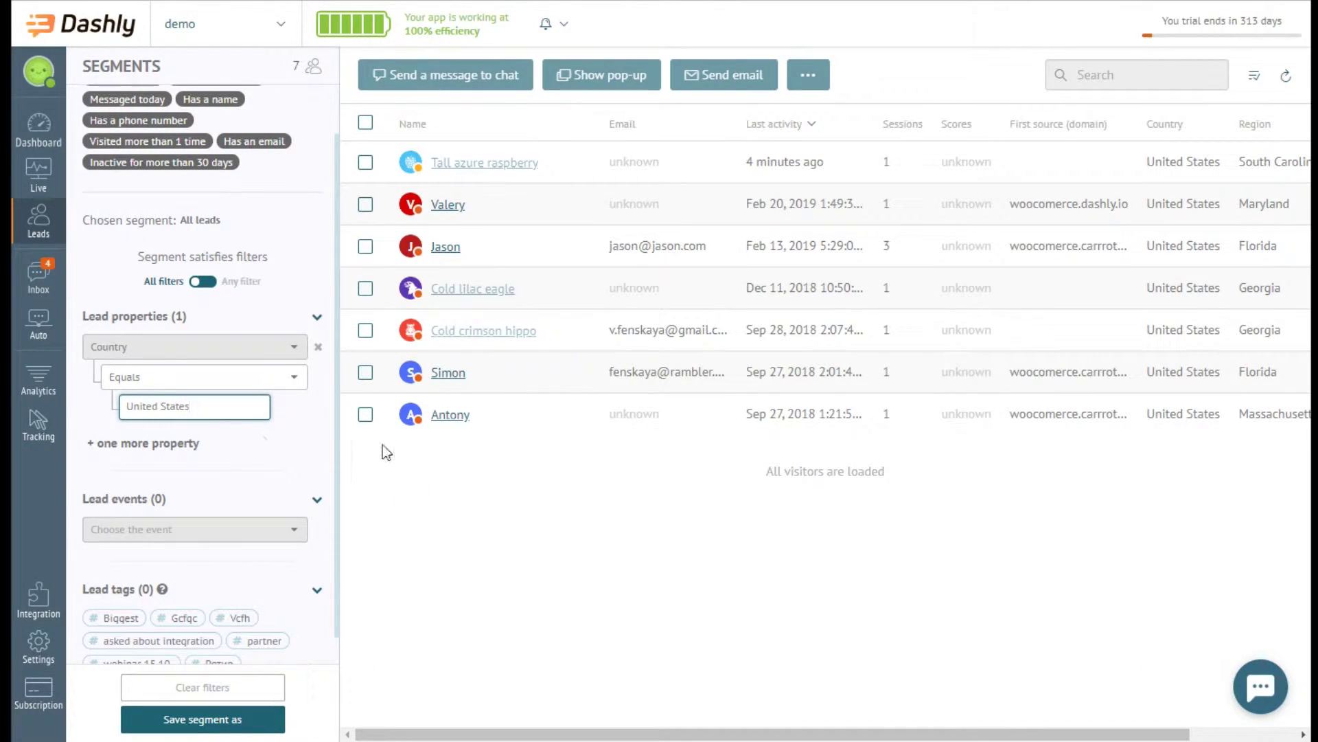
{"action": "left_click", "coordinate": [365, 206]}
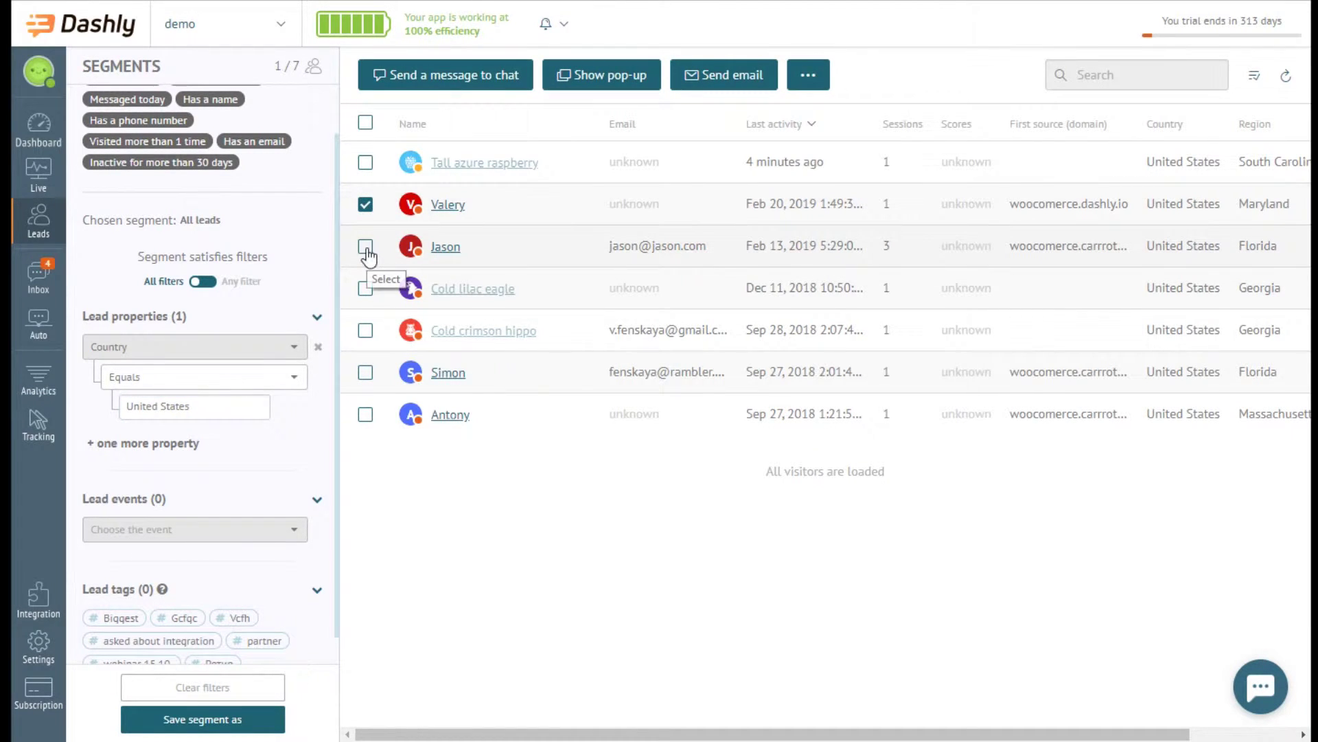
Tick Cold lilac eagle and the sixth lead, then add a second property condition
{"action": "left_click", "coordinate": [366, 290]}
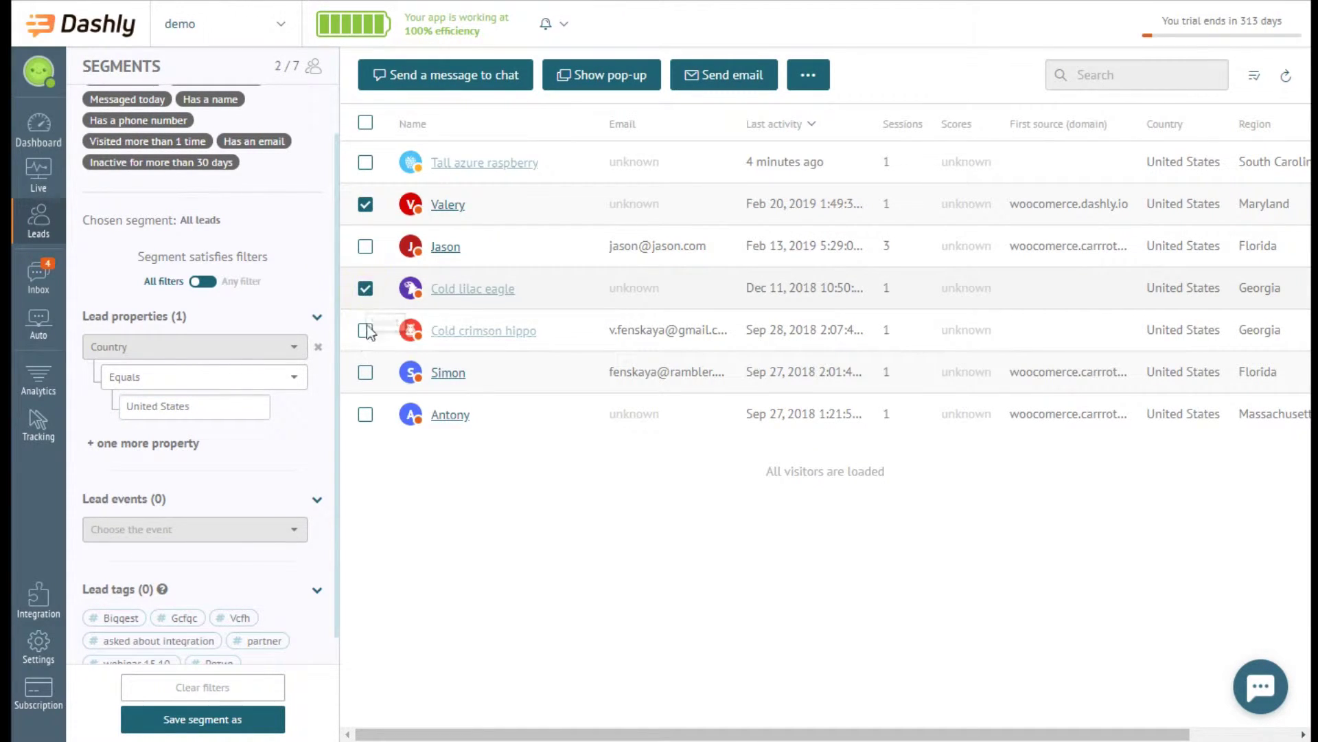
{"action": "left_click", "coordinate": [368, 374]}
{"action": "left_click", "coordinate": [170, 445]}
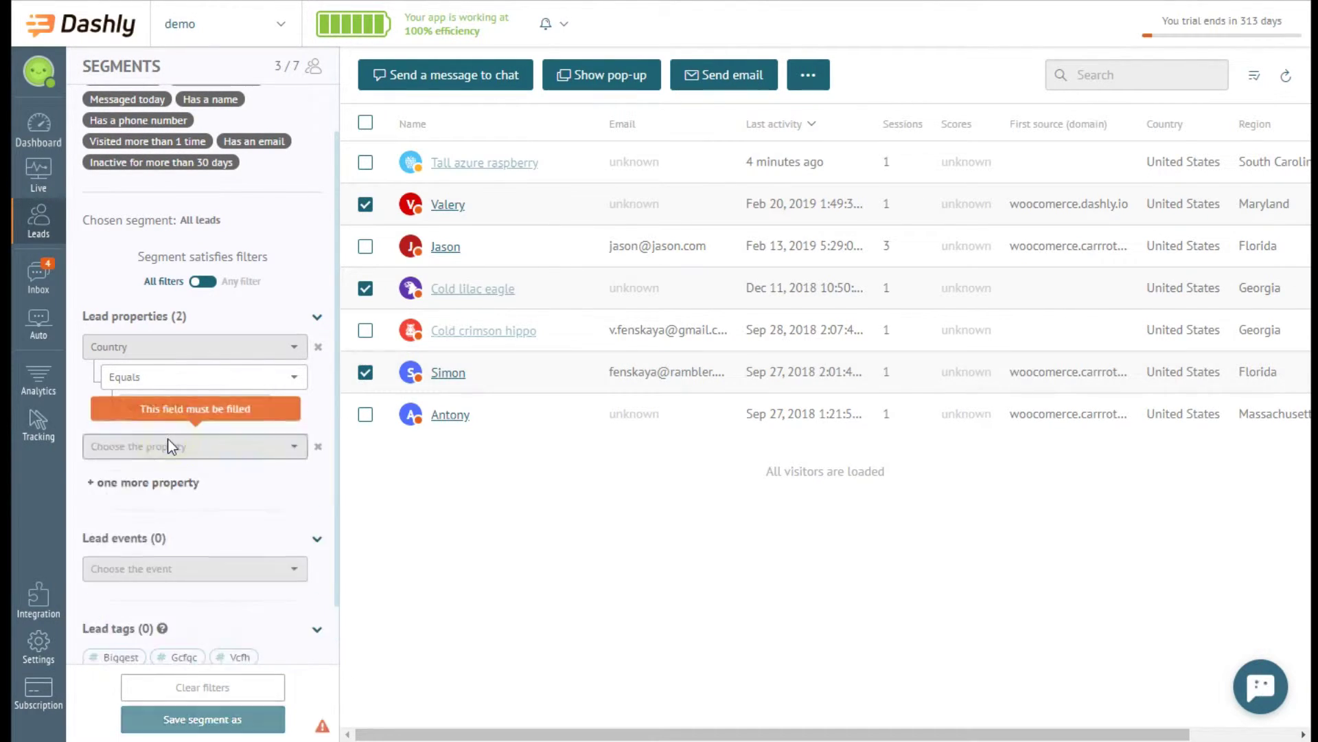
Require Email is defined, select all three remaining leads, and open their more-actions menu
{"action": "left_click", "coordinate": [236, 445]}
{"action": "left_click", "coordinate": [183, 538]}
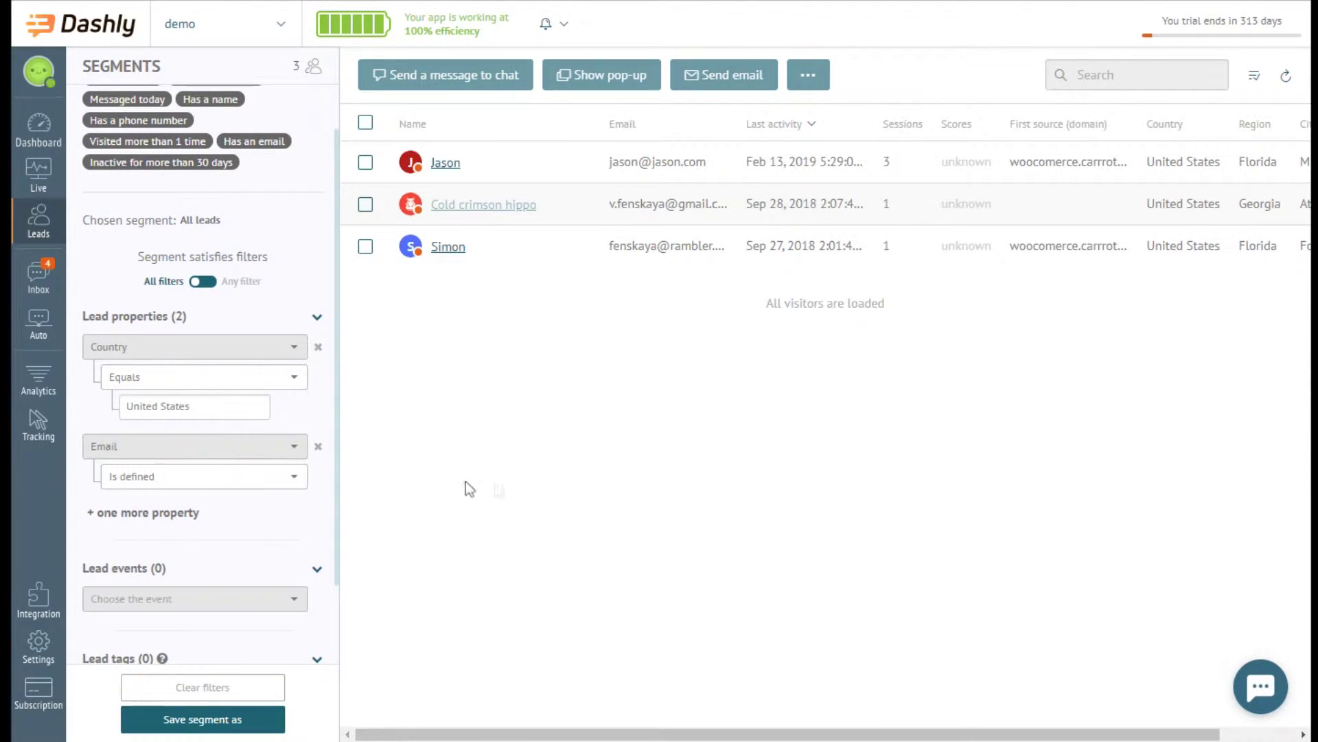
{"action": "left_click", "coordinate": [365, 249]}
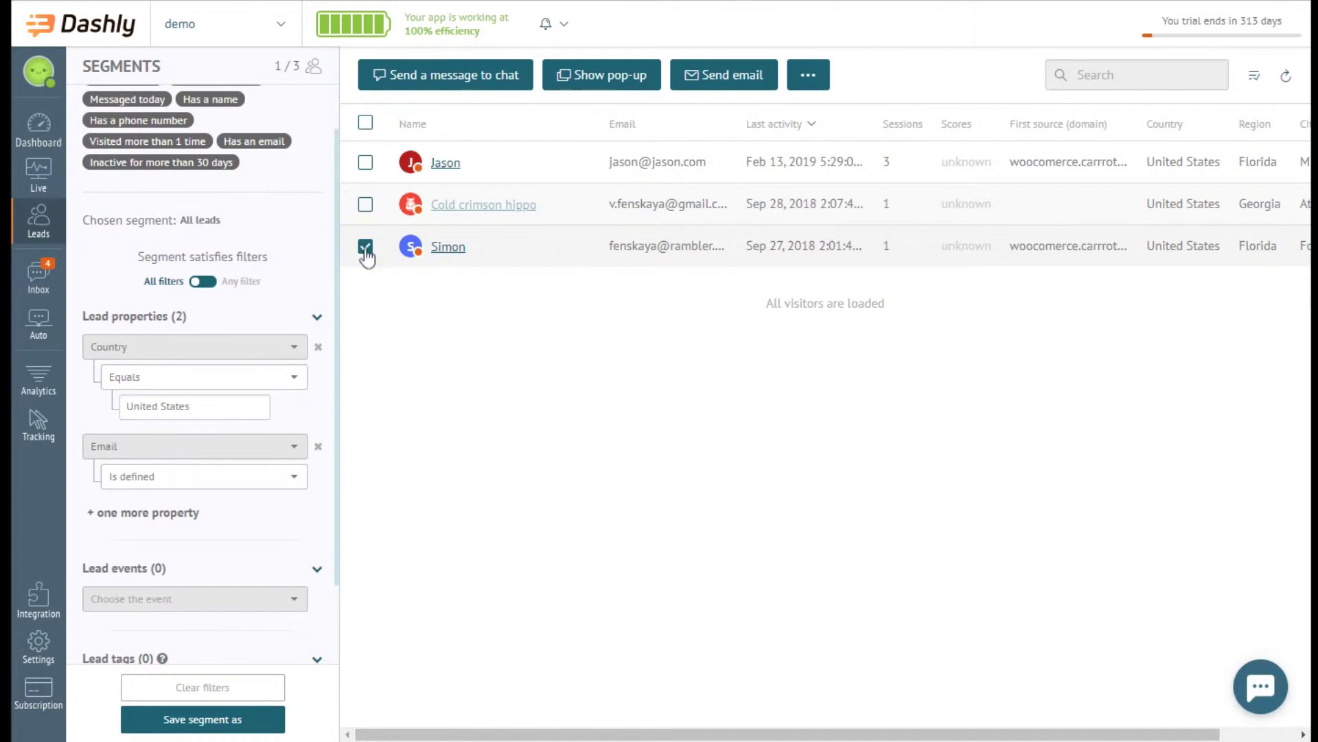
{"action": "left_click", "coordinate": [365, 124]}
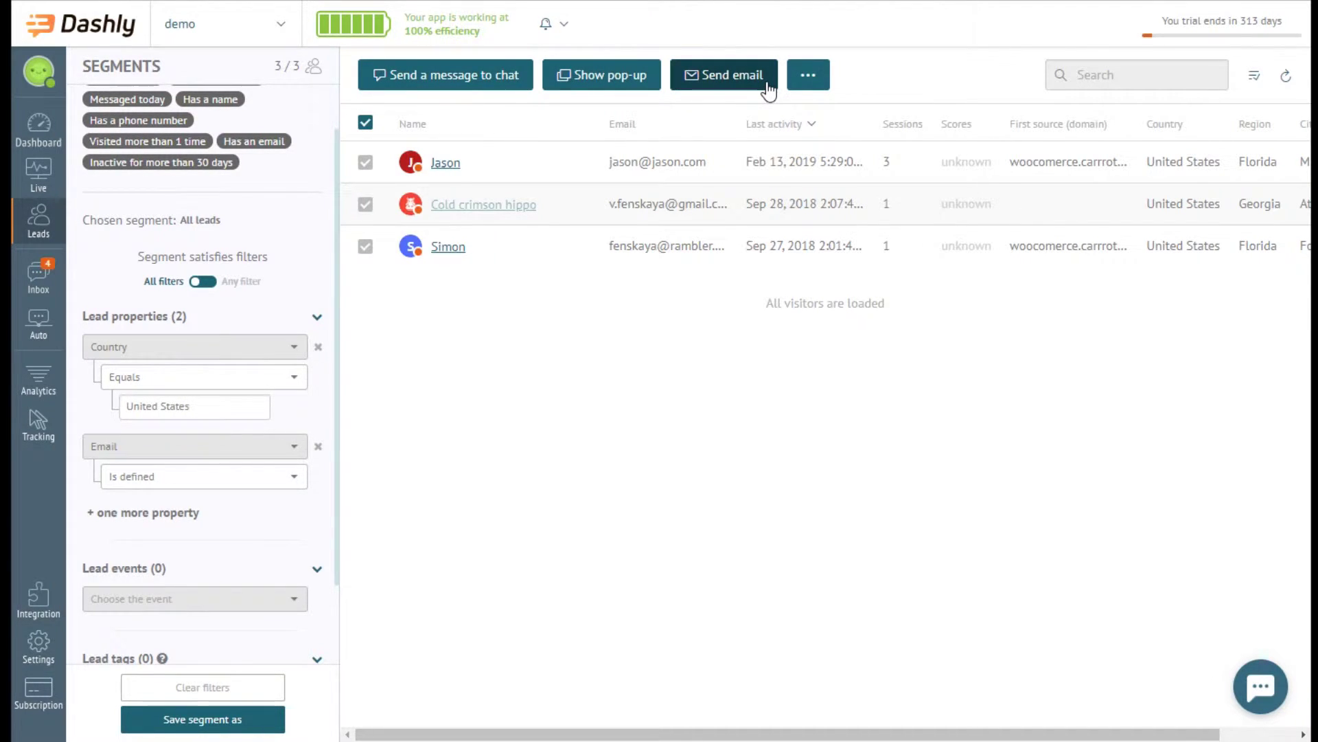
{"action": "left_click", "coordinate": [820, 88]}
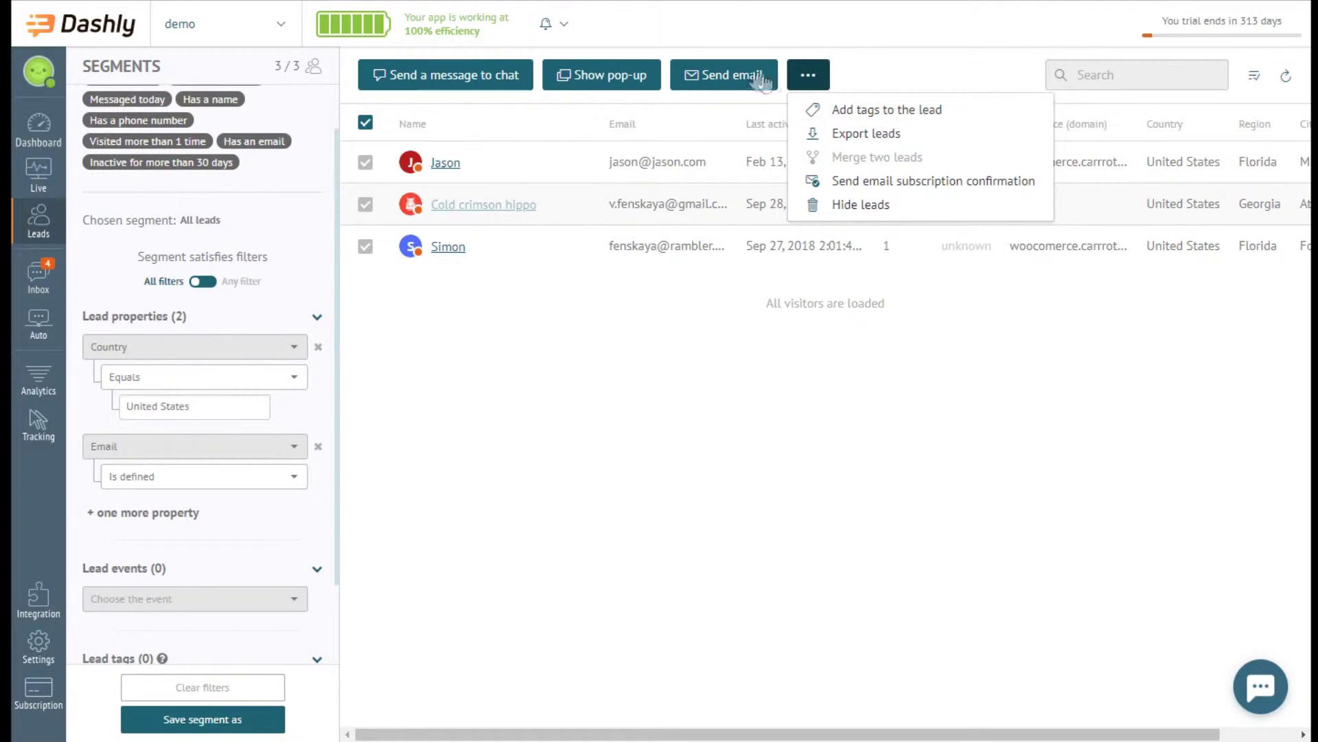
Start composing a pop-up message to the three selected leads
{"action": "left_click", "coordinate": [652, 79]}
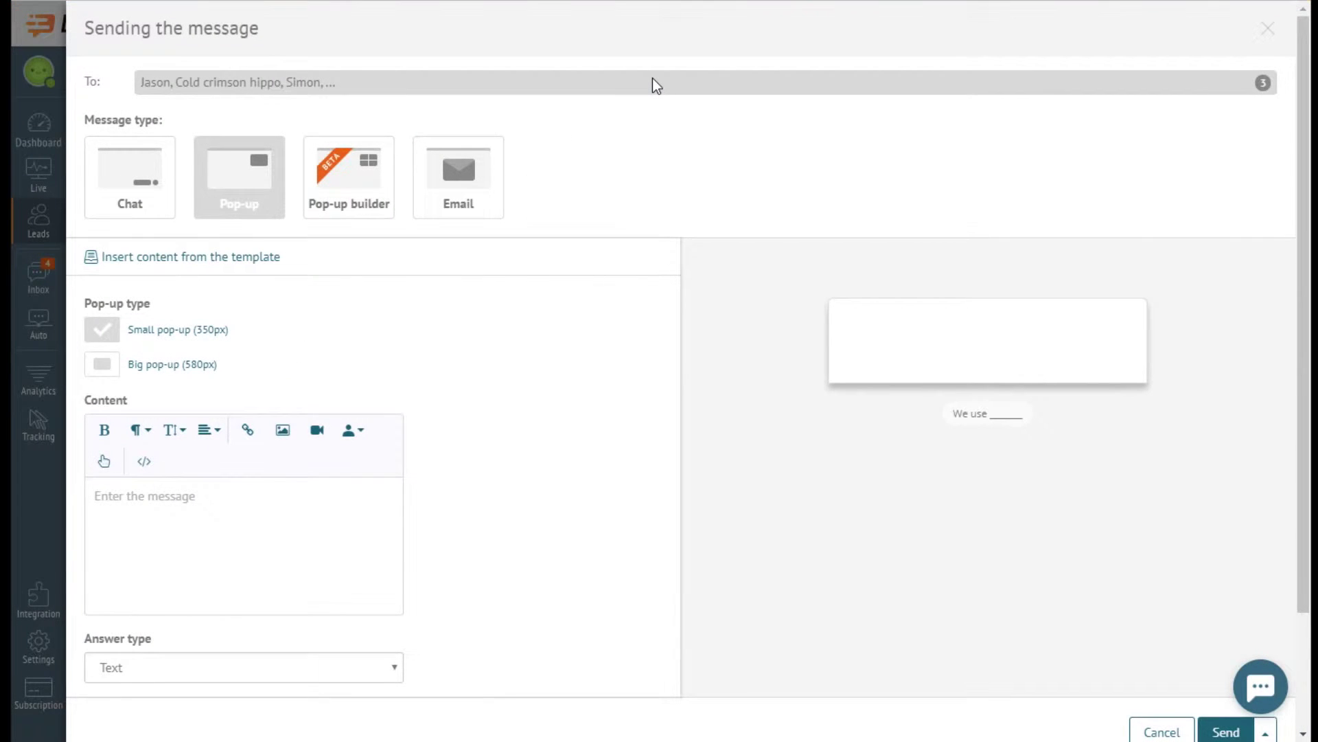
Try the pop-up builder, then change the message type to Chat
{"action": "left_click", "coordinate": [346, 206]}
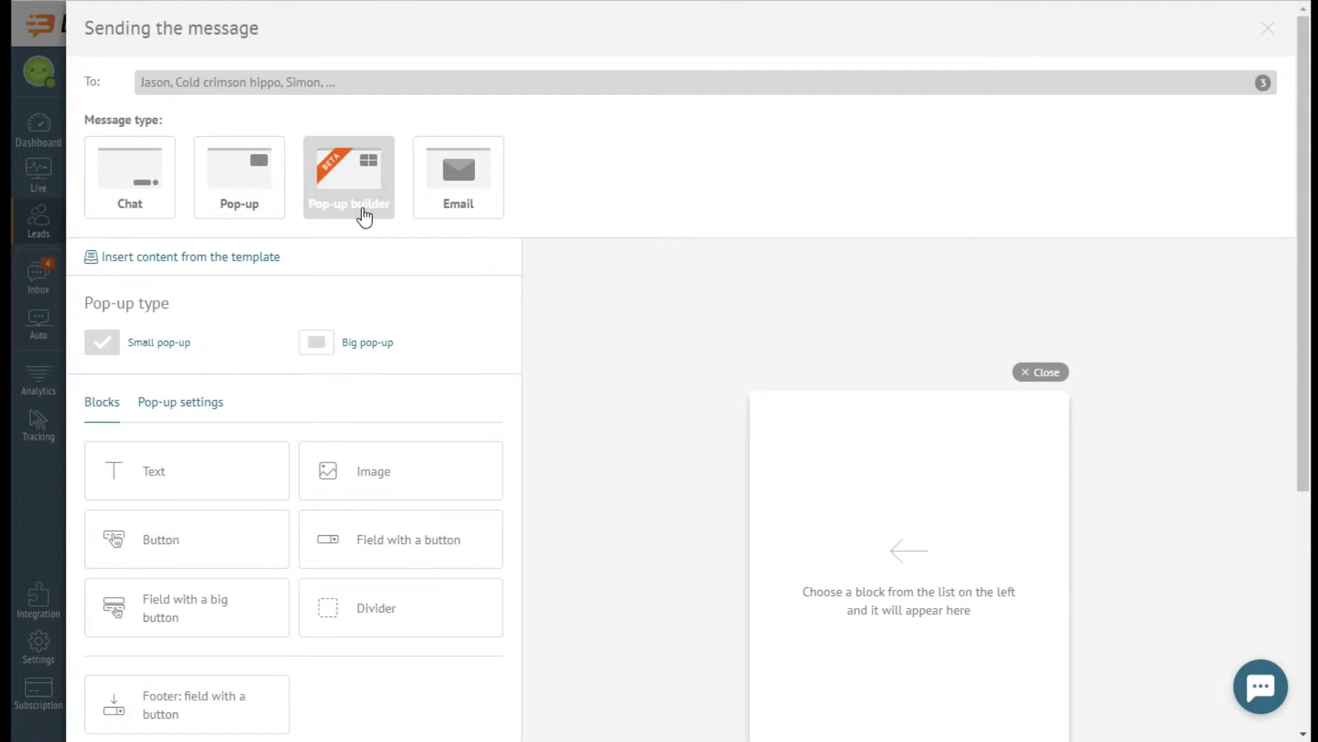
{"action": "scroll", "coordinate": [368, 214], "scroll_direction": "down", "scroll_amount": 2}
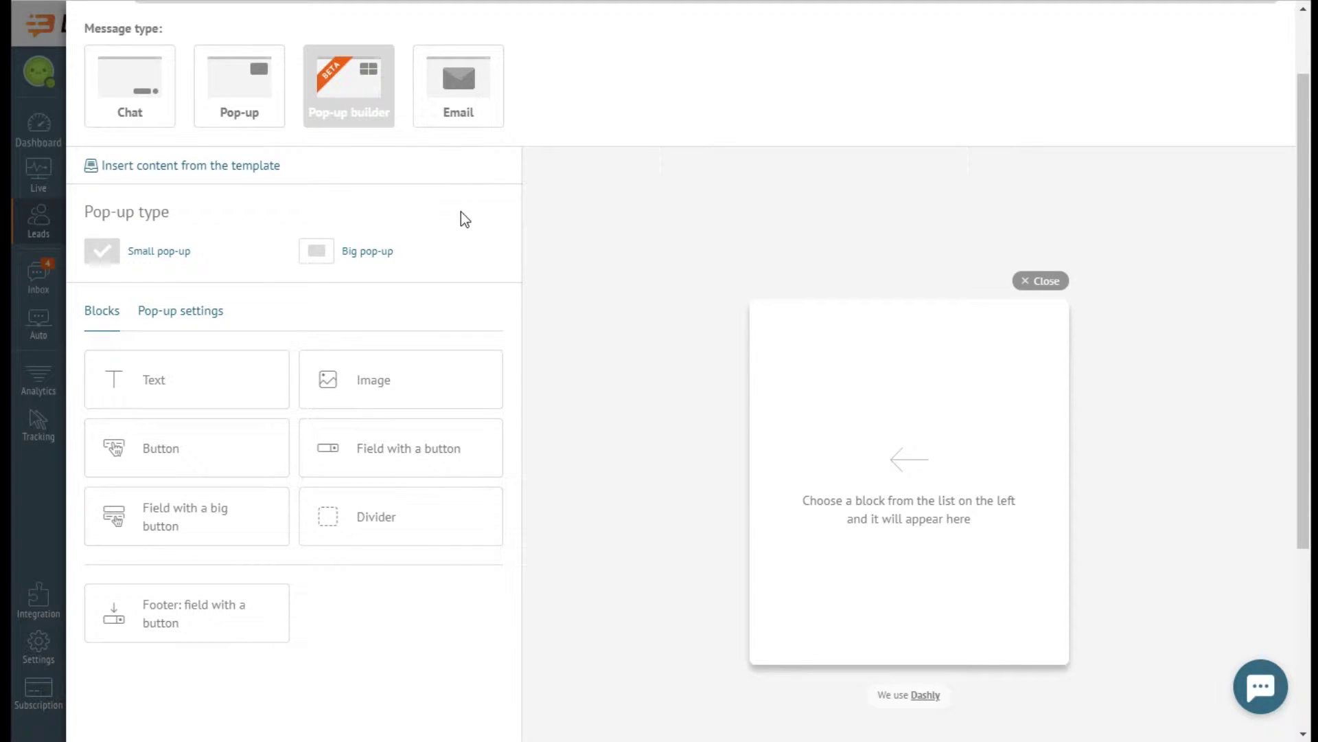
{"action": "scroll", "coordinate": [460, 213], "scroll_direction": "up", "scroll_amount": 2}
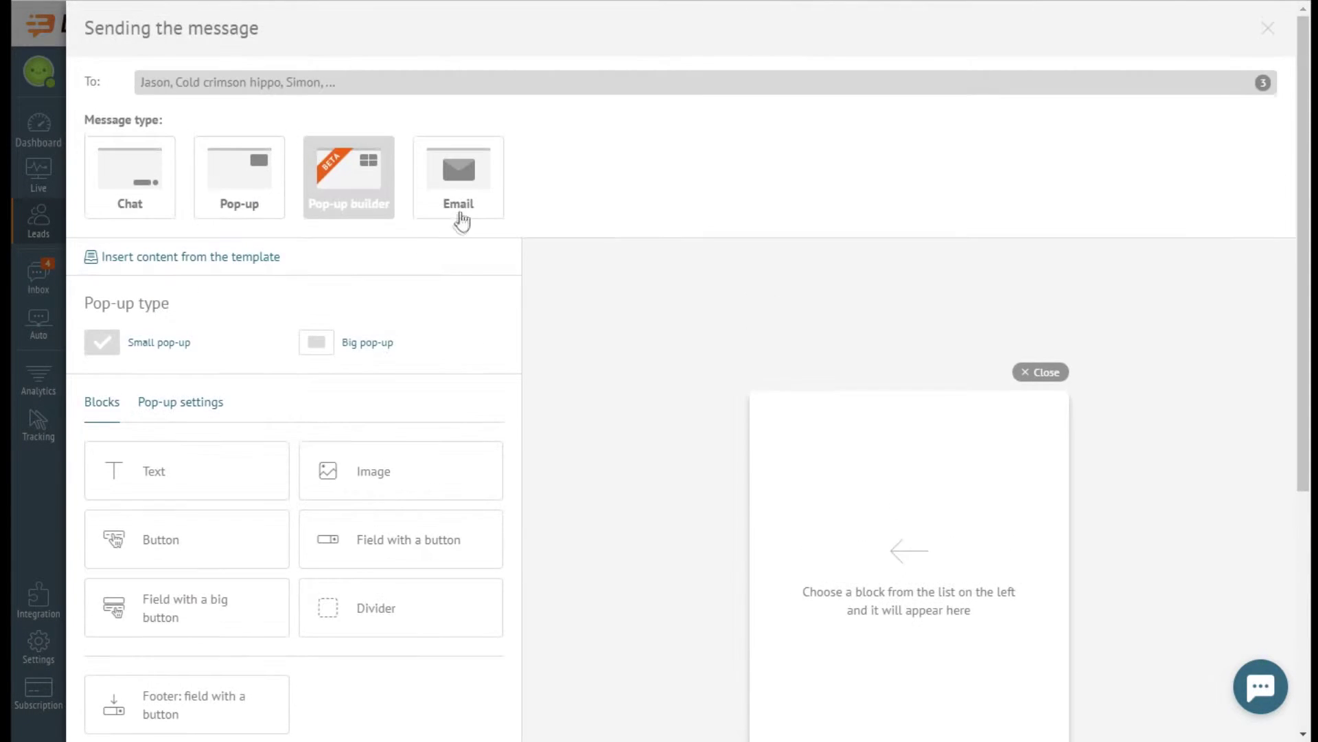
{"action": "left_click", "coordinate": [164, 203]}
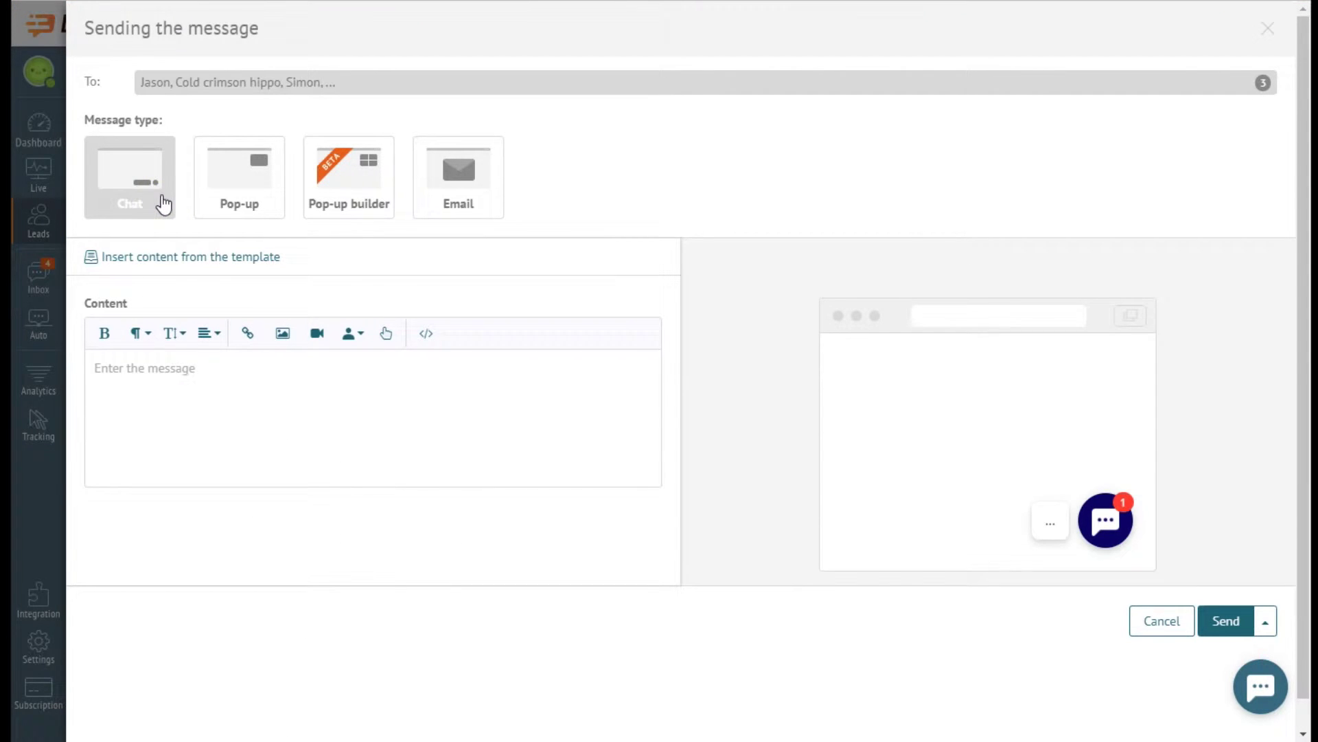
Type the welcome chat message and schedule it to send on March 1, 2019
{"action": "left_click", "coordinate": [466, 399]}
{"action": "type", "text": "Welcome back!"}
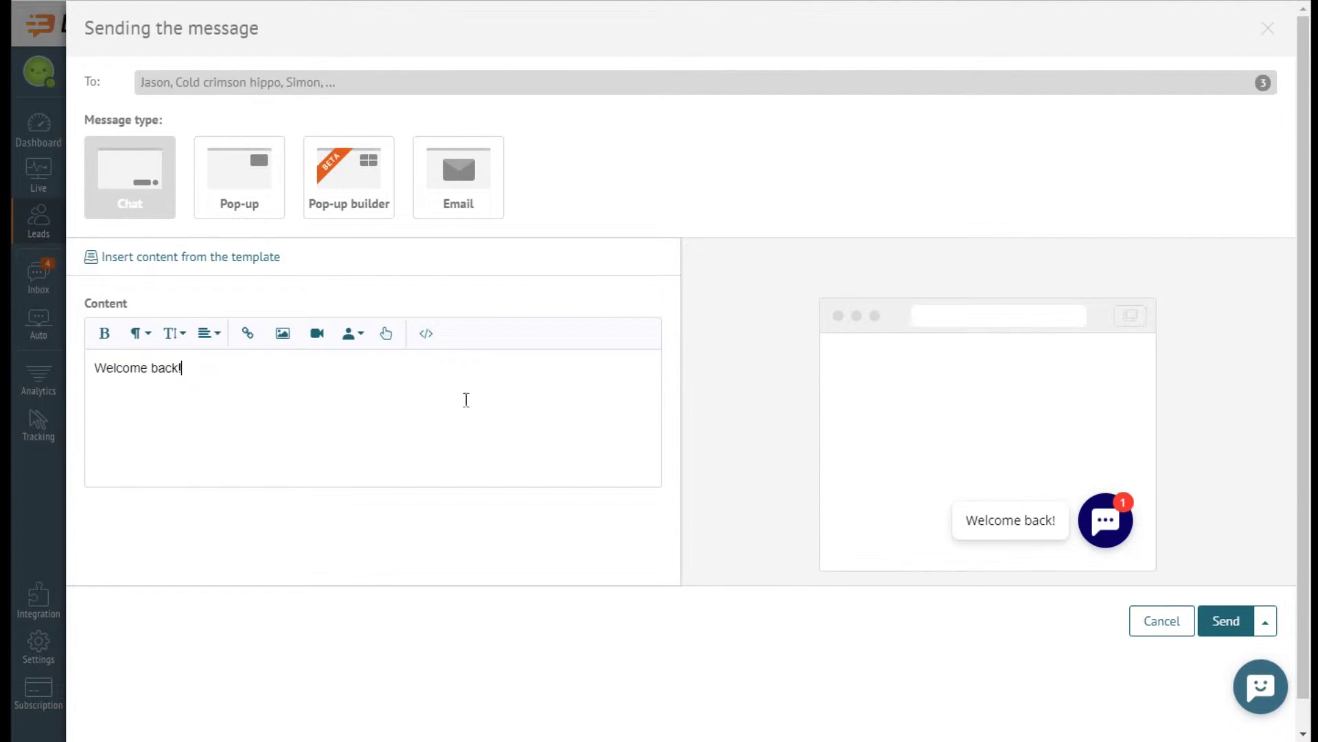
{"action": "scroll", "coordinate": [1263, 569], "scroll_direction": "down", "scroll_amount": 1}
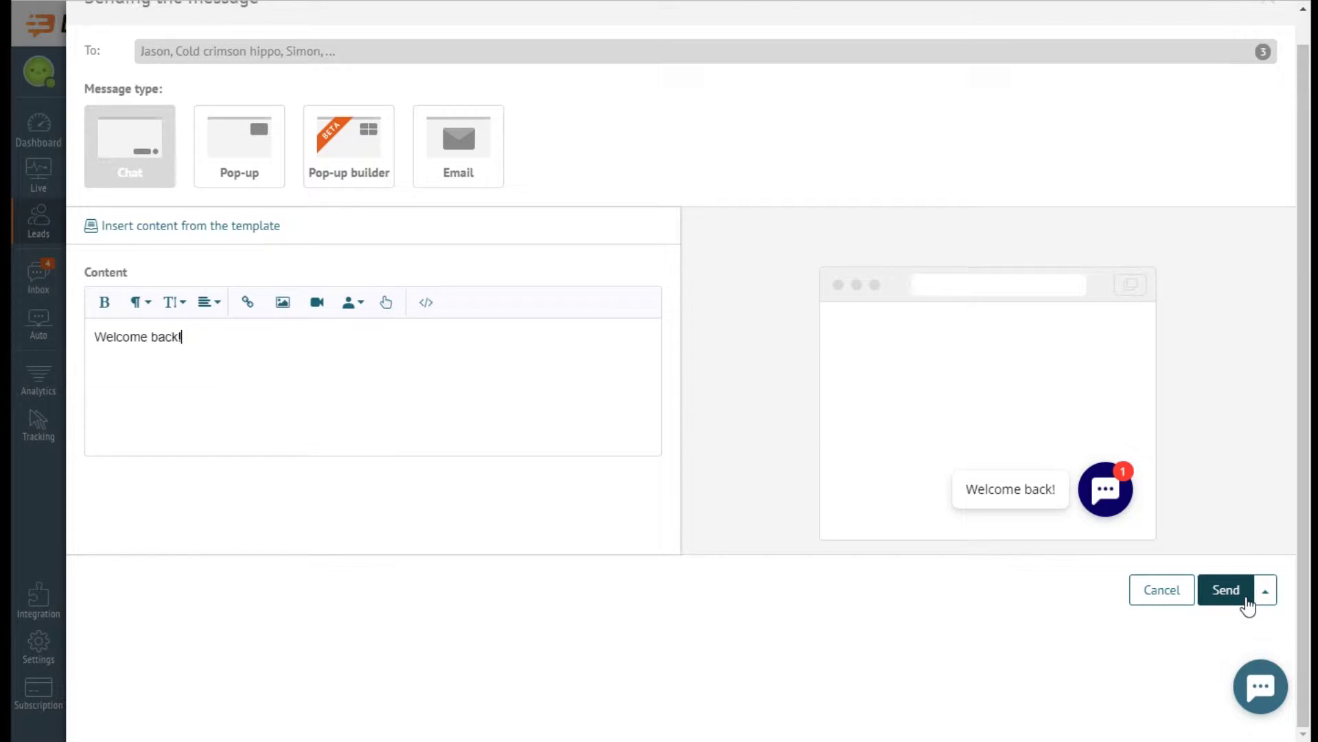
{"action": "left_click", "coordinate": [1269, 600]}
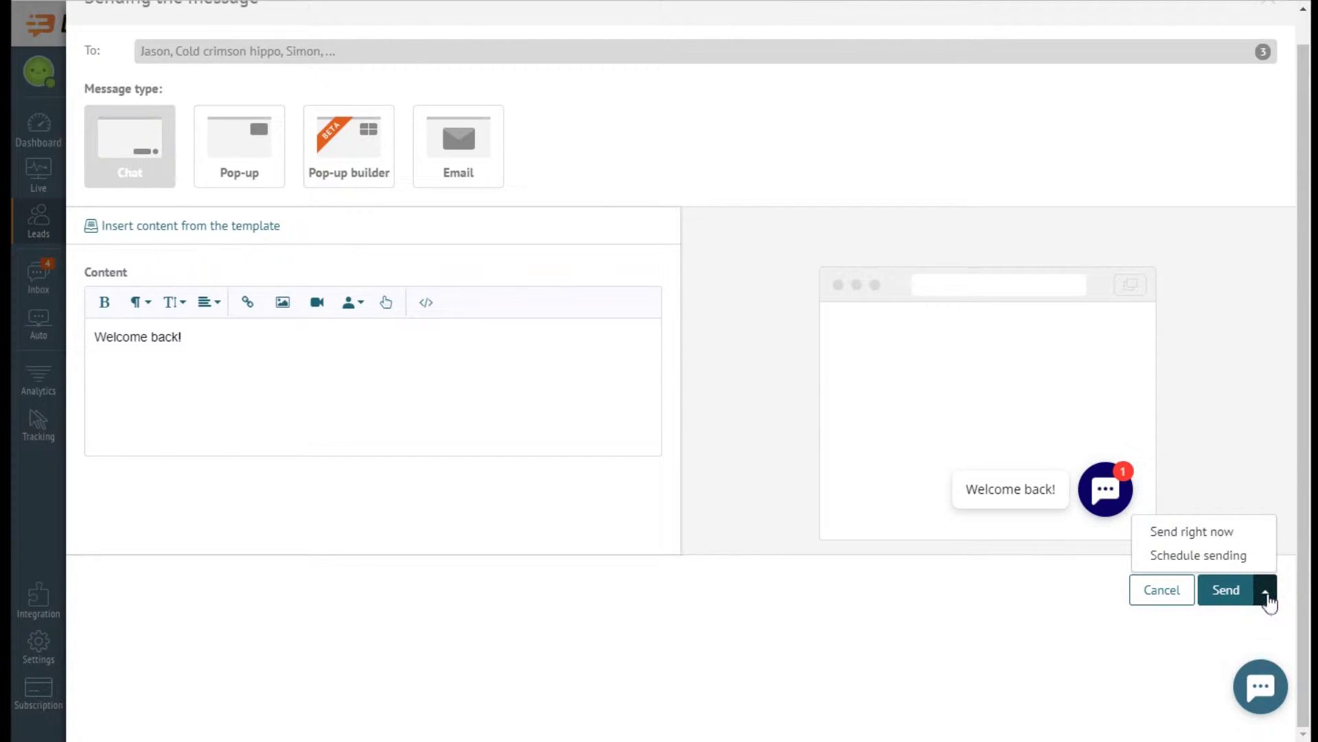
{"action": "left_click", "coordinate": [1265, 556]}
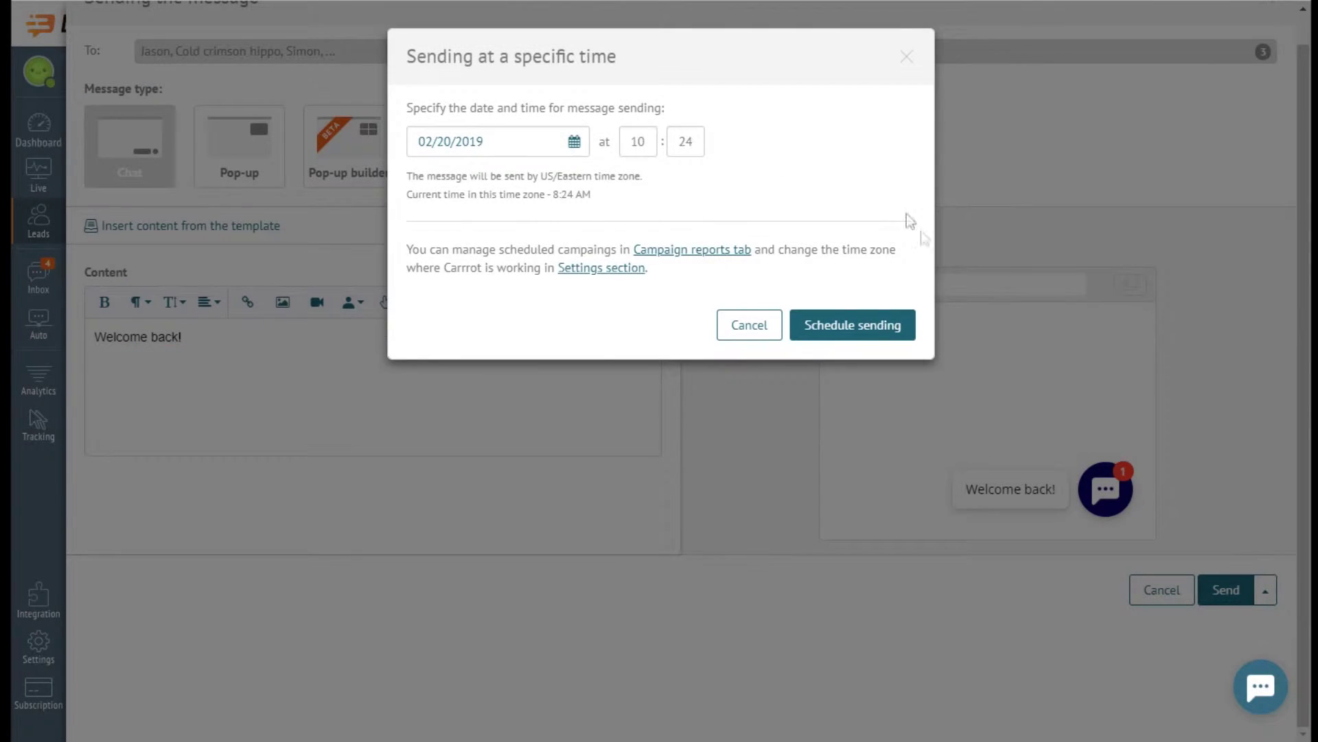
{"action": "left_click", "coordinate": [575, 143]}
{"action": "left_click", "coordinate": [620, 420]}
{"action": "left_click", "coordinate": [645, 146]}
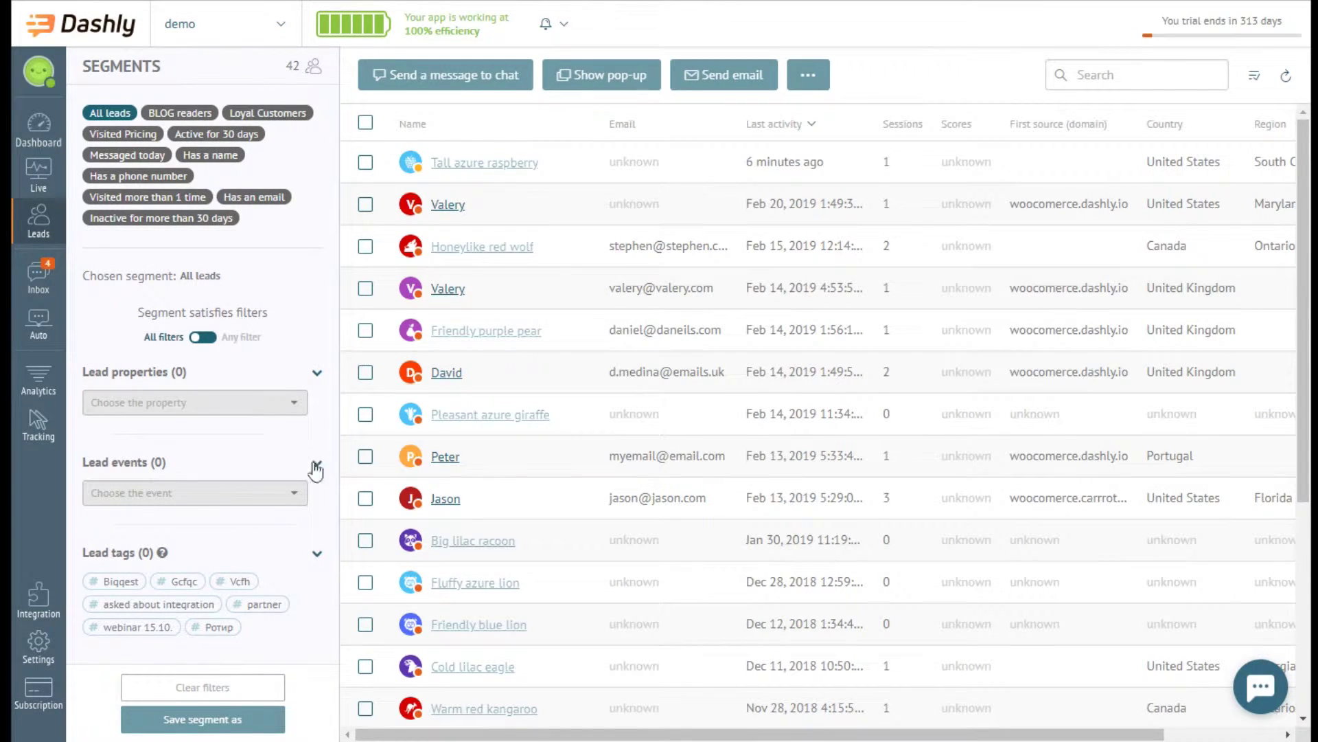
Add a lead event condition for Session started and open its Is defined condition list
{"action": "left_click", "coordinate": [249, 491]}
{"action": "type", "text": "sess"}
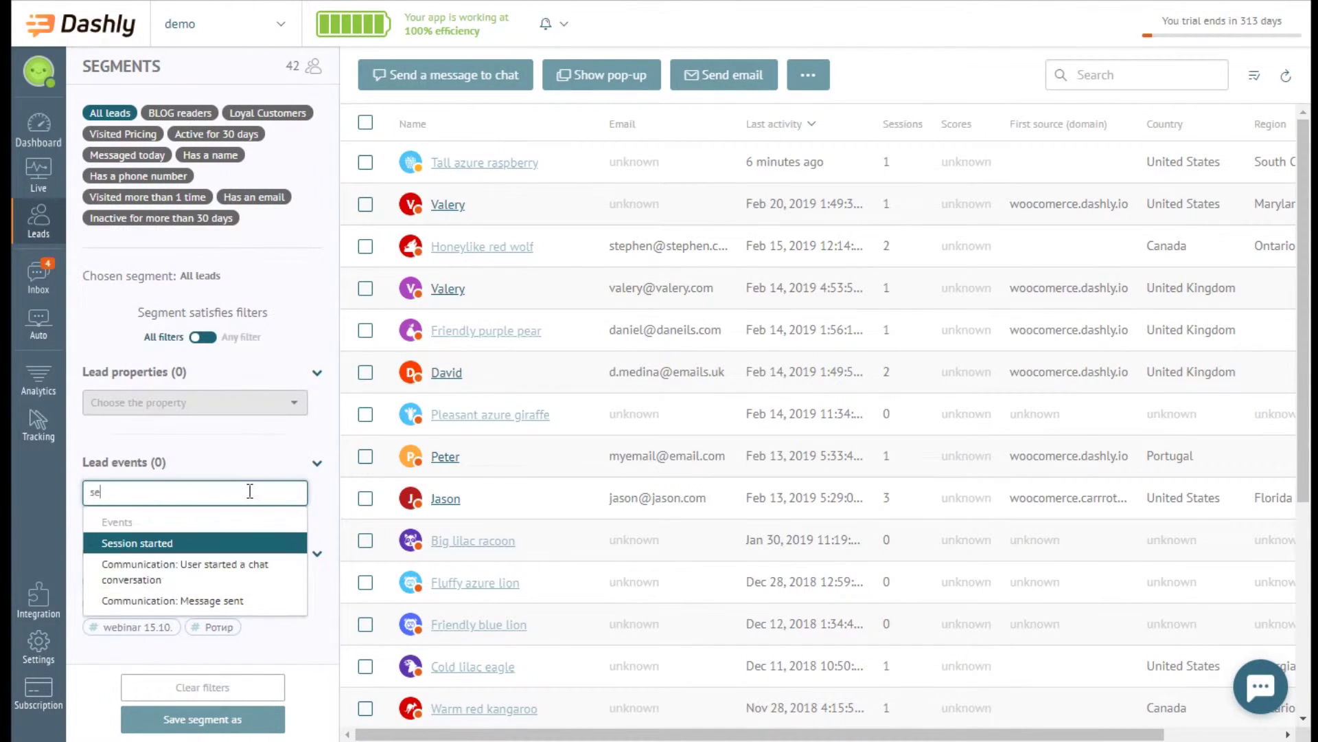
{"action": "left_click", "coordinate": [245, 544]}
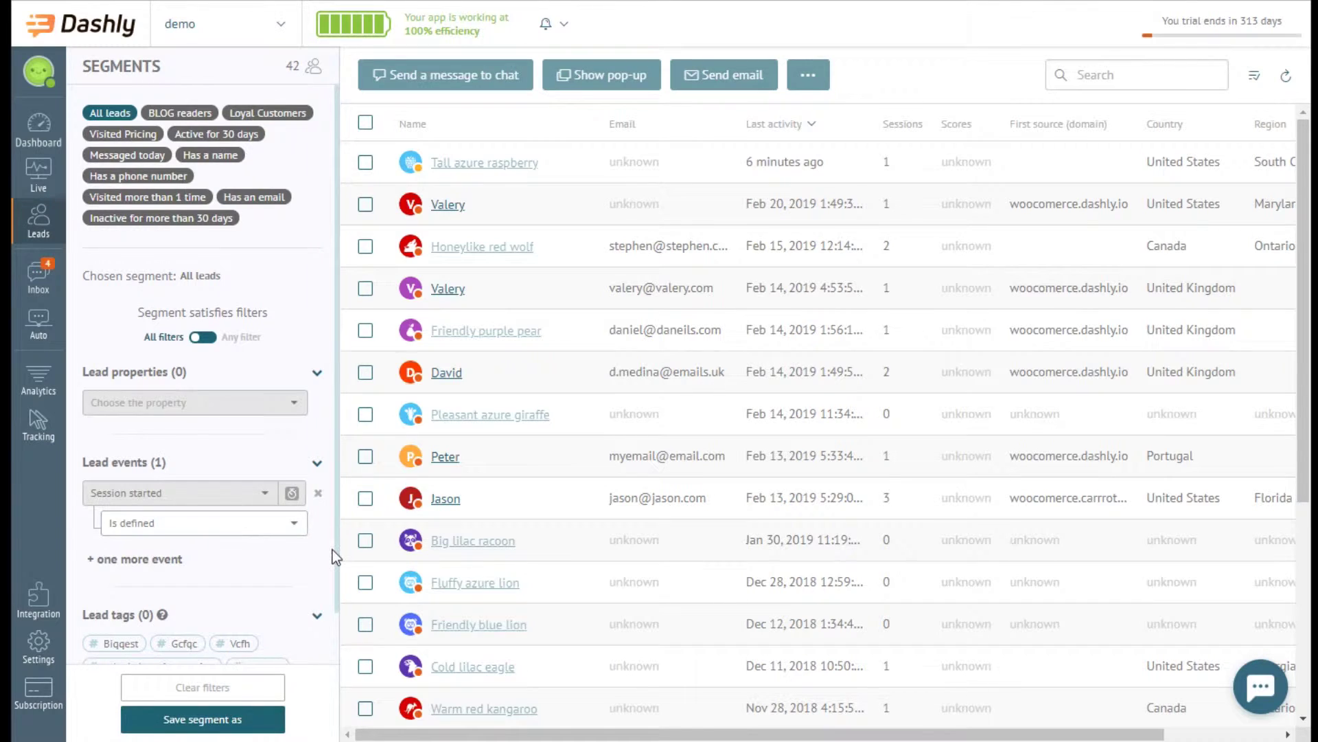
{"action": "scroll", "coordinate": [332, 550], "scroll_direction": "down", "scroll_amount": 1}
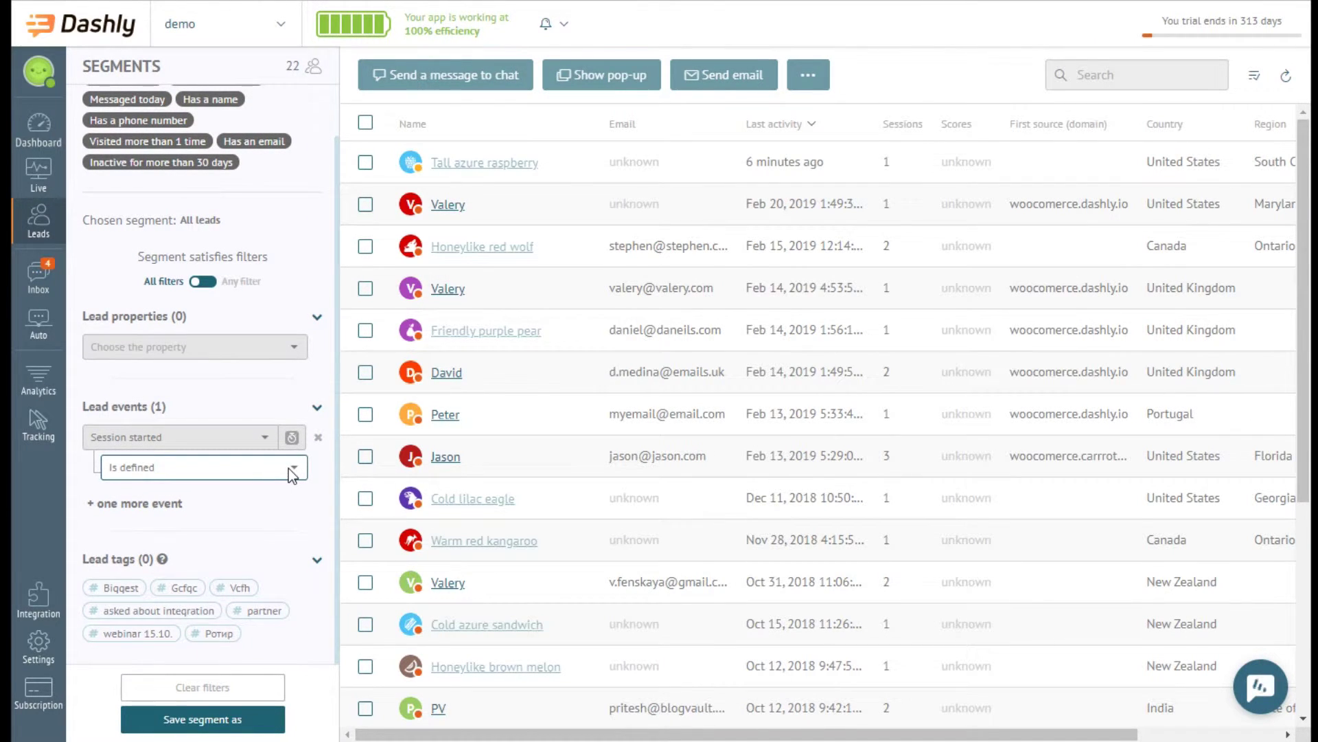
{"action": "left_click", "coordinate": [289, 468]}
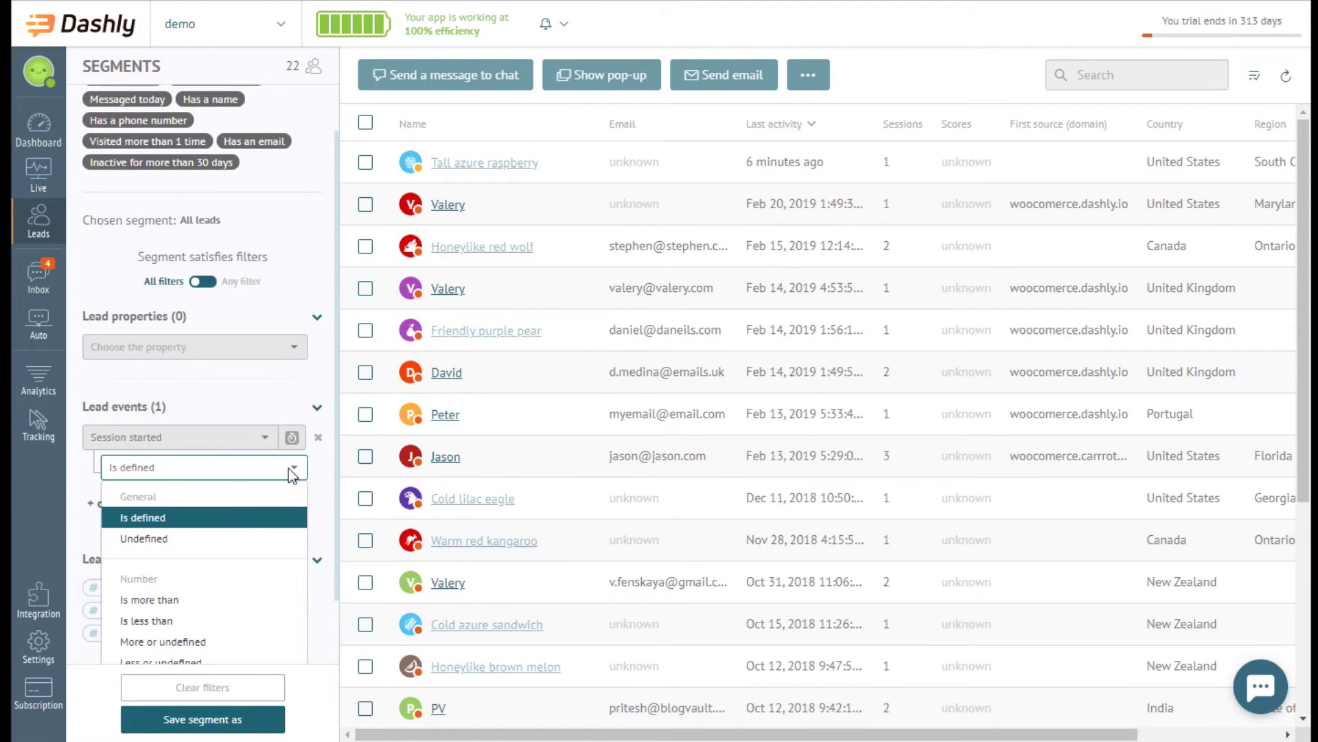
{"action": "left_click_drag", "start_coordinate": [337, 463], "coordinate": [339, 559]}
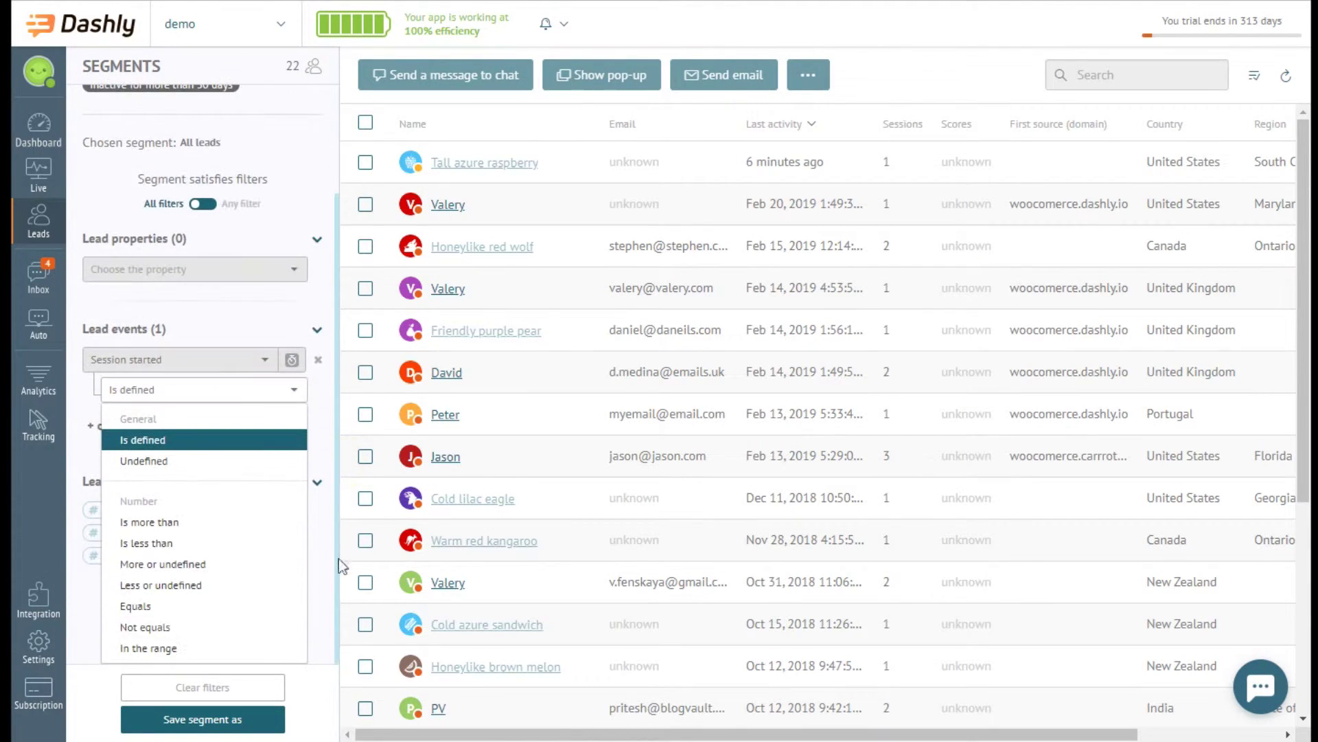
{"action": "left_click", "coordinate": [295, 471]}
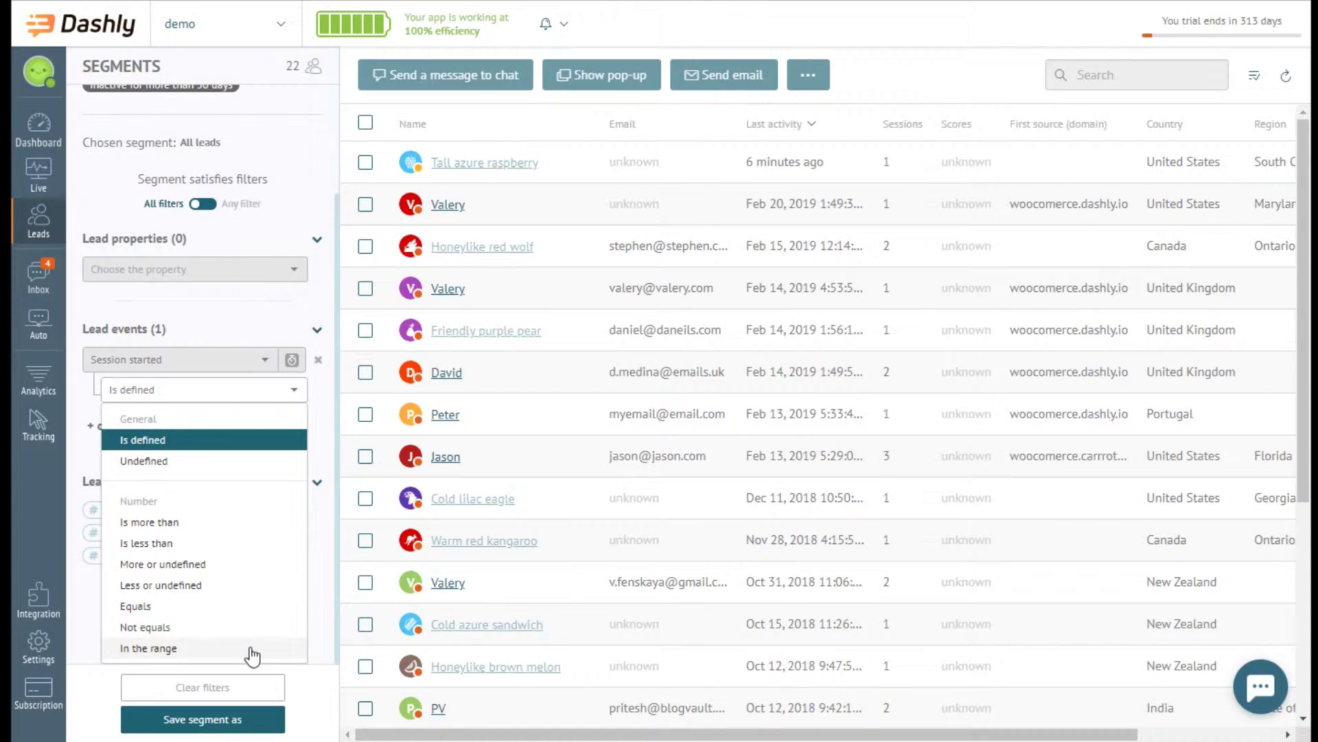
Change the Session started condition to Is more than 2, then tick and untick the single matching lead
{"action": "left_click", "coordinate": [241, 521]}
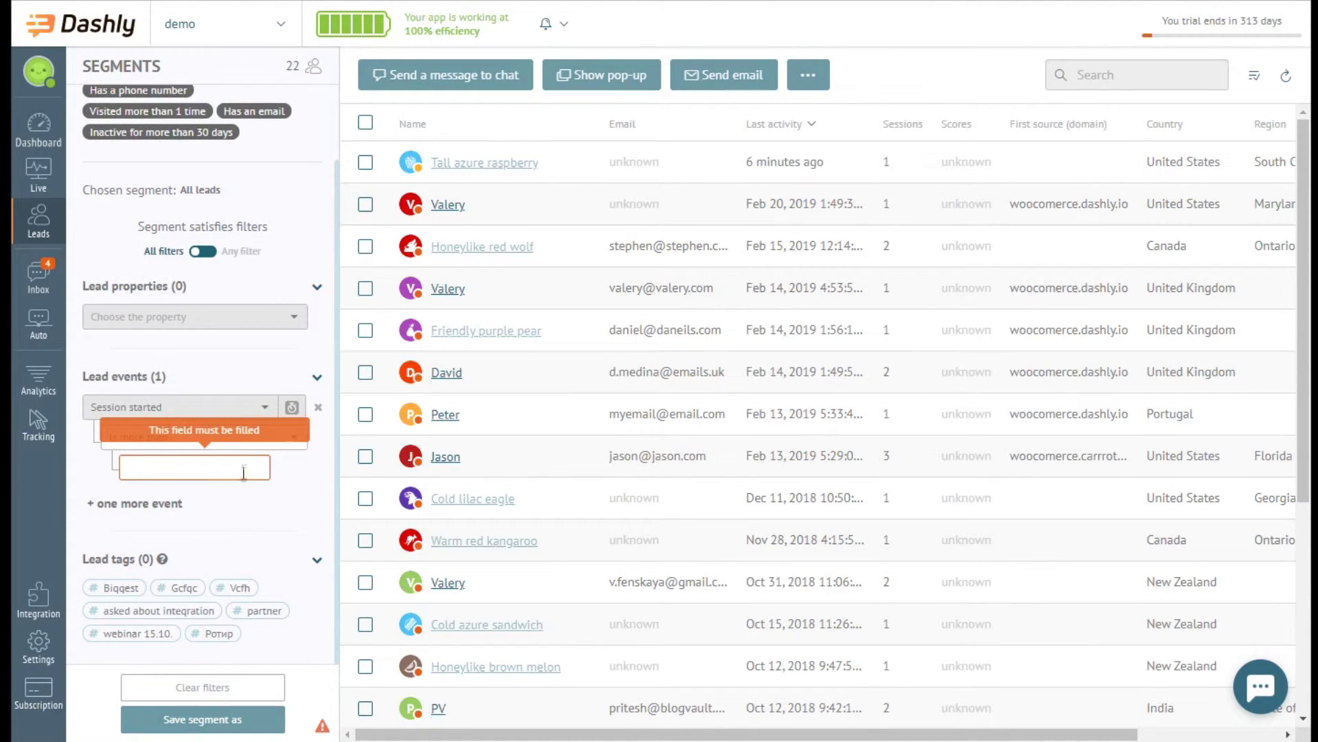
{"action": "left_click", "coordinate": [244, 471]}
{"action": "type", "text": "3"}
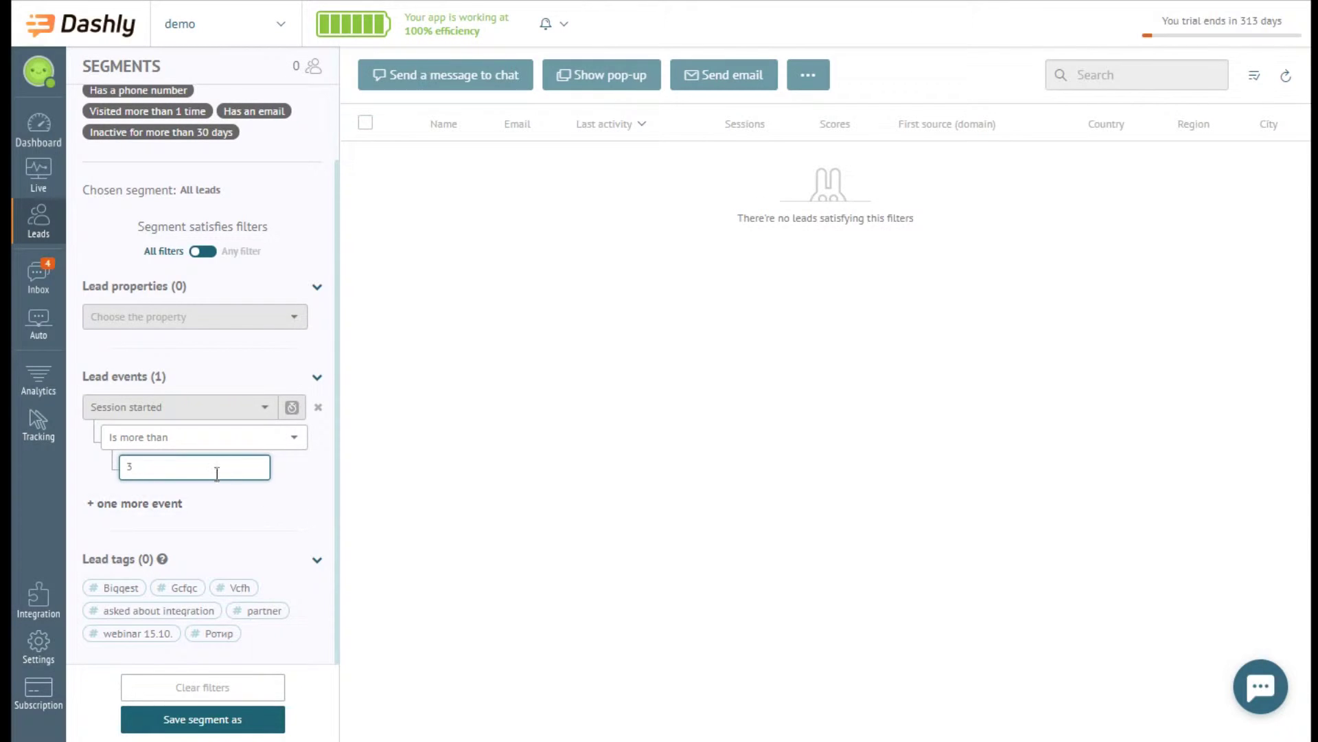
{"action": "key", "text": "BackSpace"}
{"action": "type", "text": "2"}
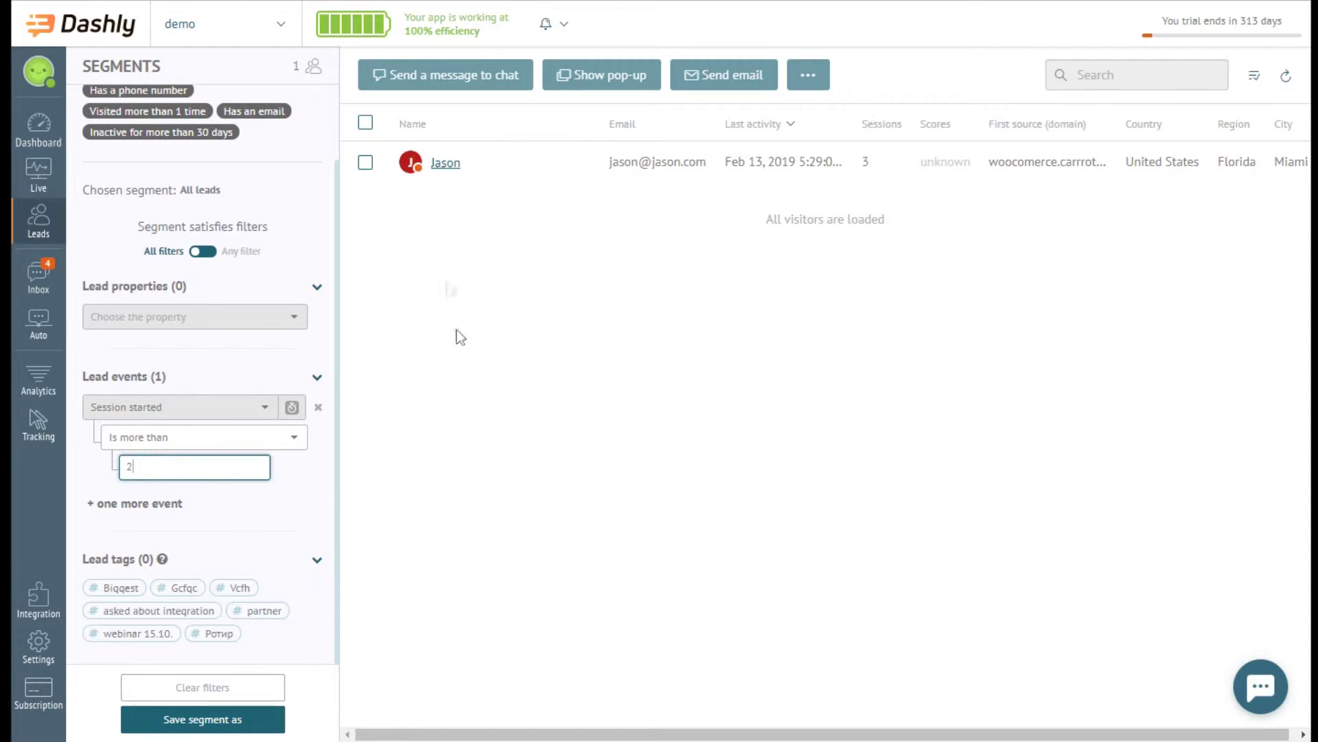
{"action": "left_click", "coordinate": [366, 165]}
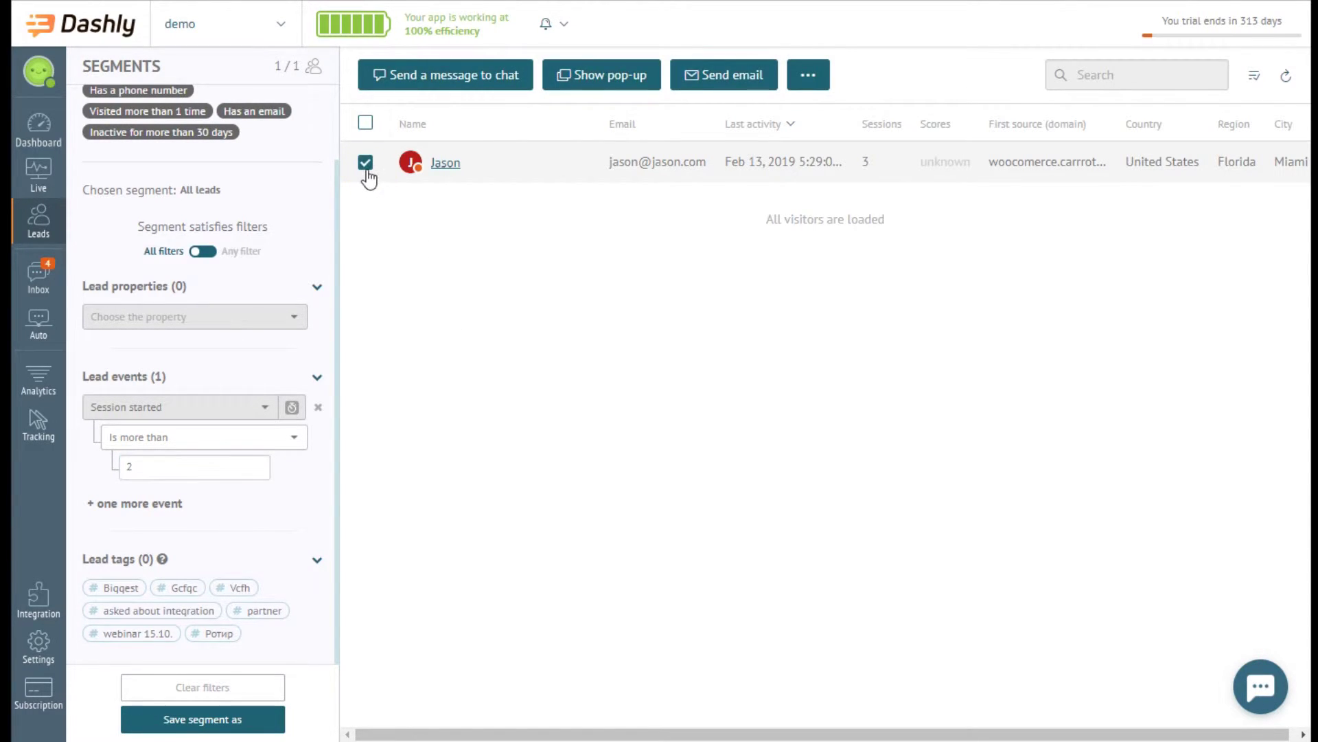
{"action": "left_click", "coordinate": [366, 163]}
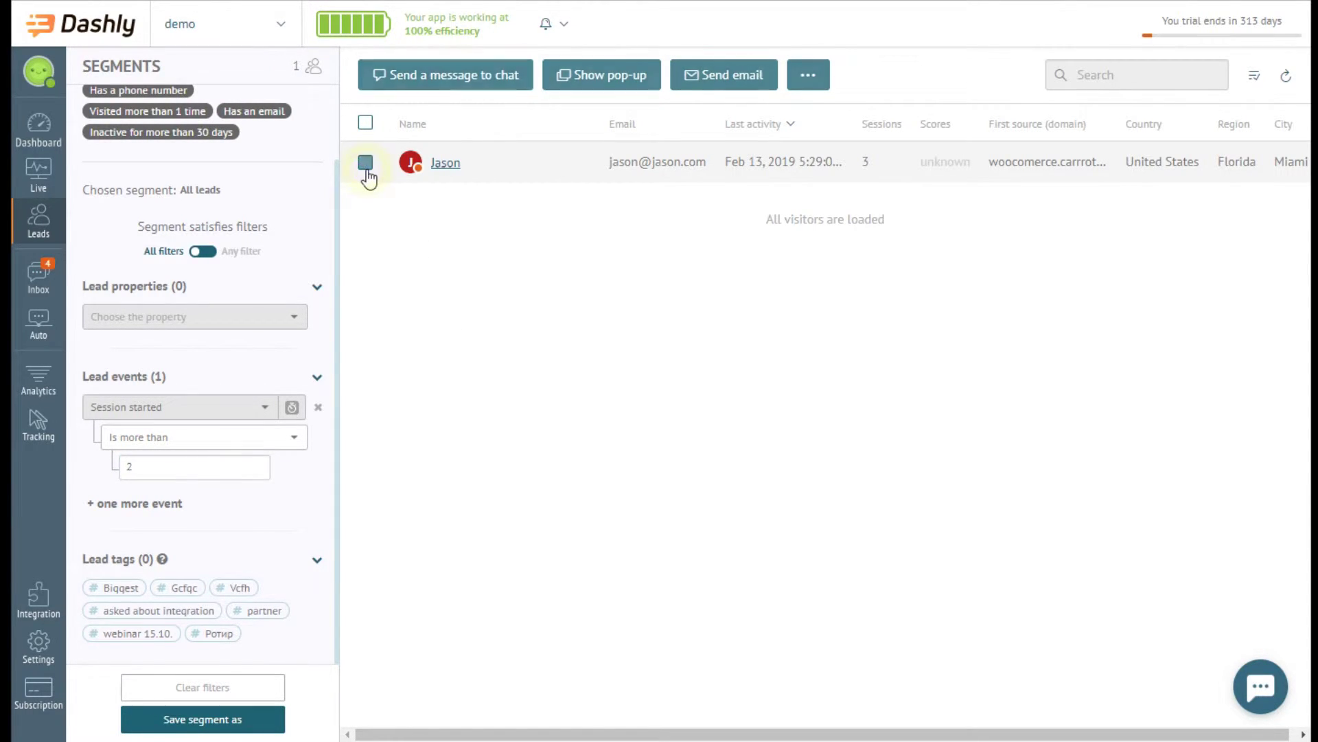
Switch the Session started condition to a date filter: Is less than 7 Days ago
{"action": "left_click", "coordinate": [293, 409]}
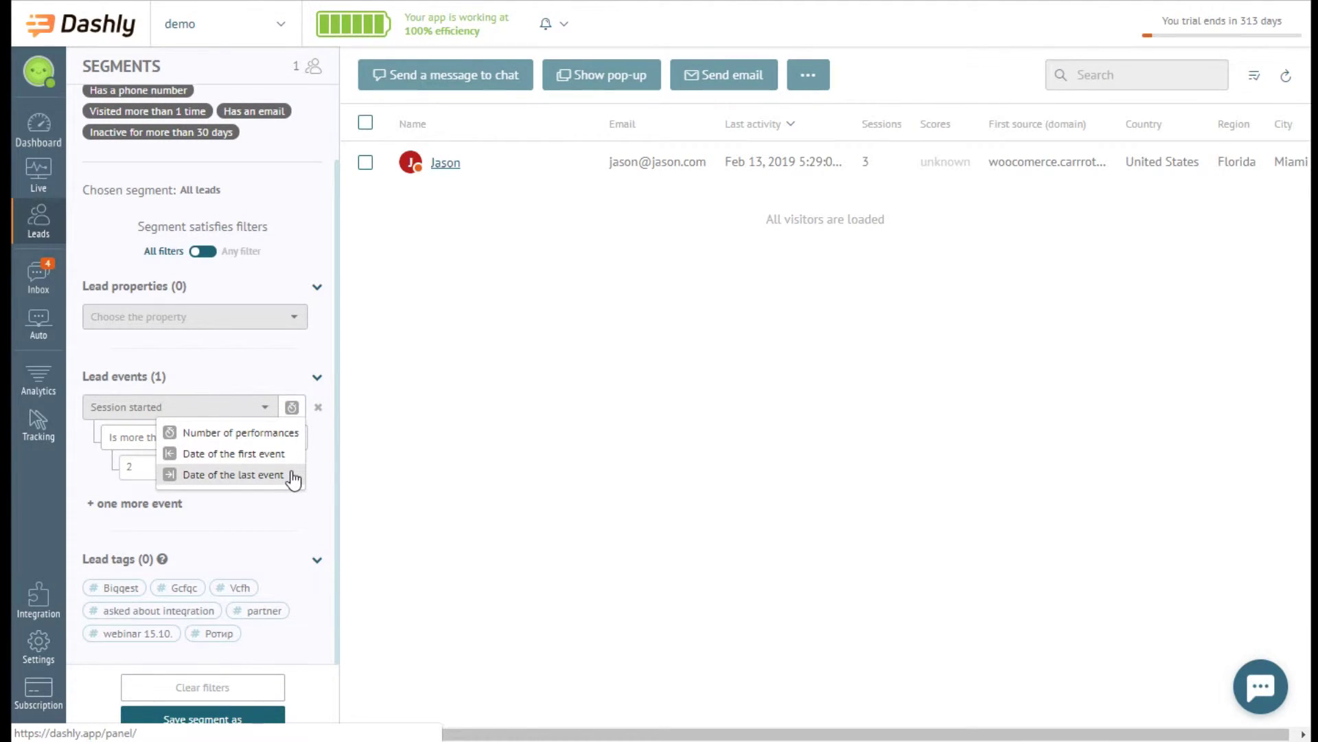
{"action": "left_click", "coordinate": [294, 453]}
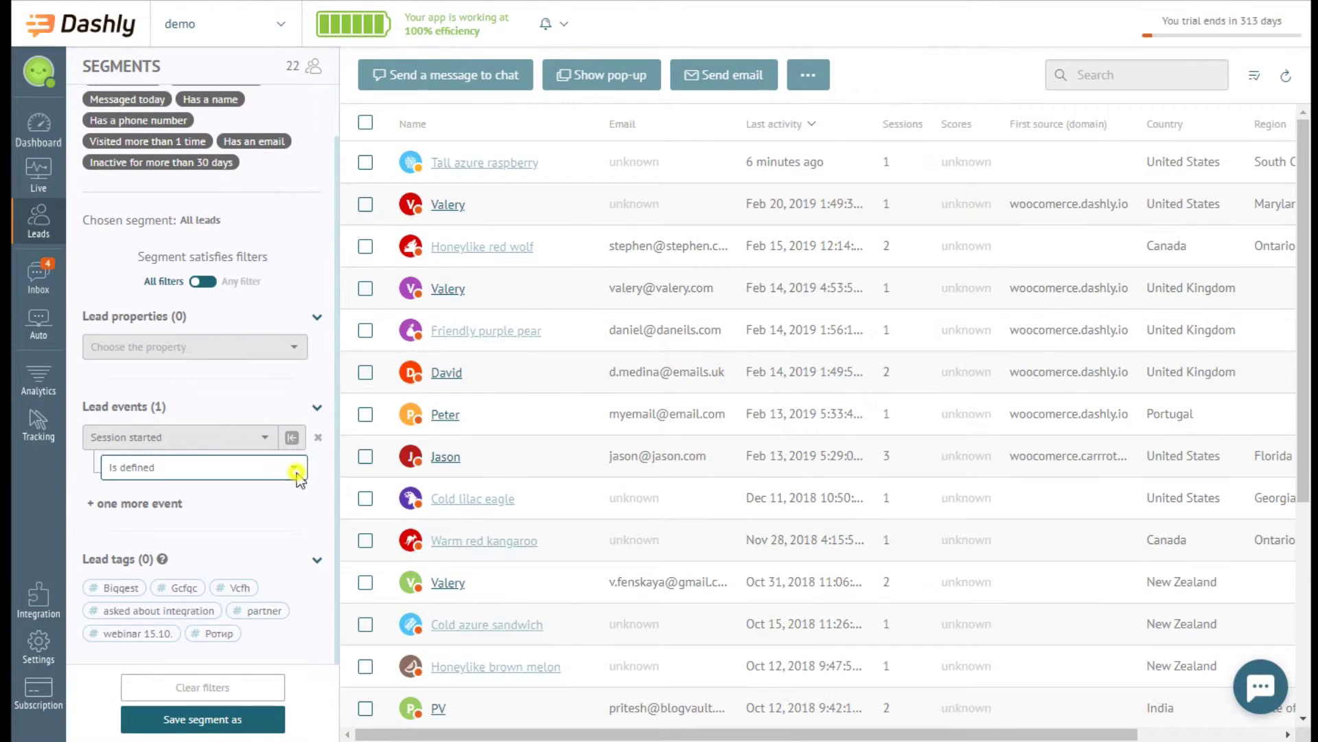
{"action": "left_click", "coordinate": [295, 467]}
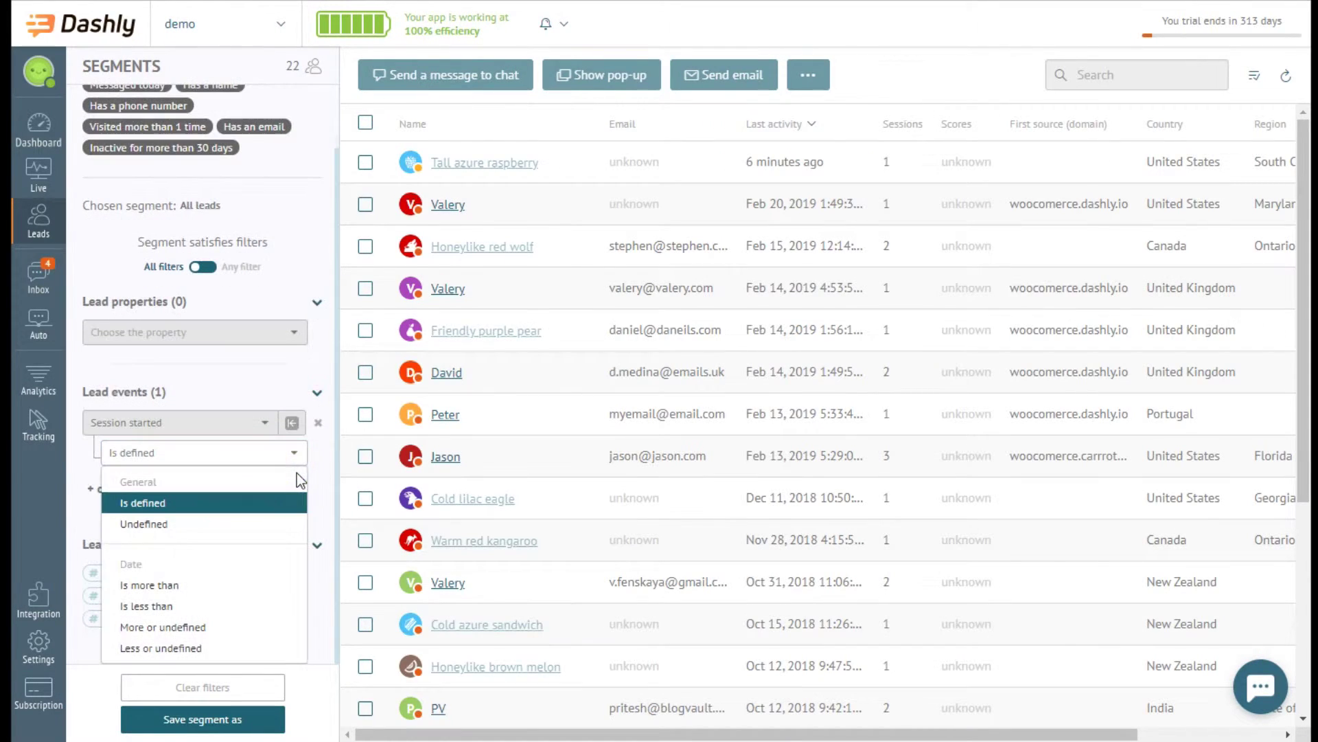
{"action": "left_click", "coordinate": [246, 606]}
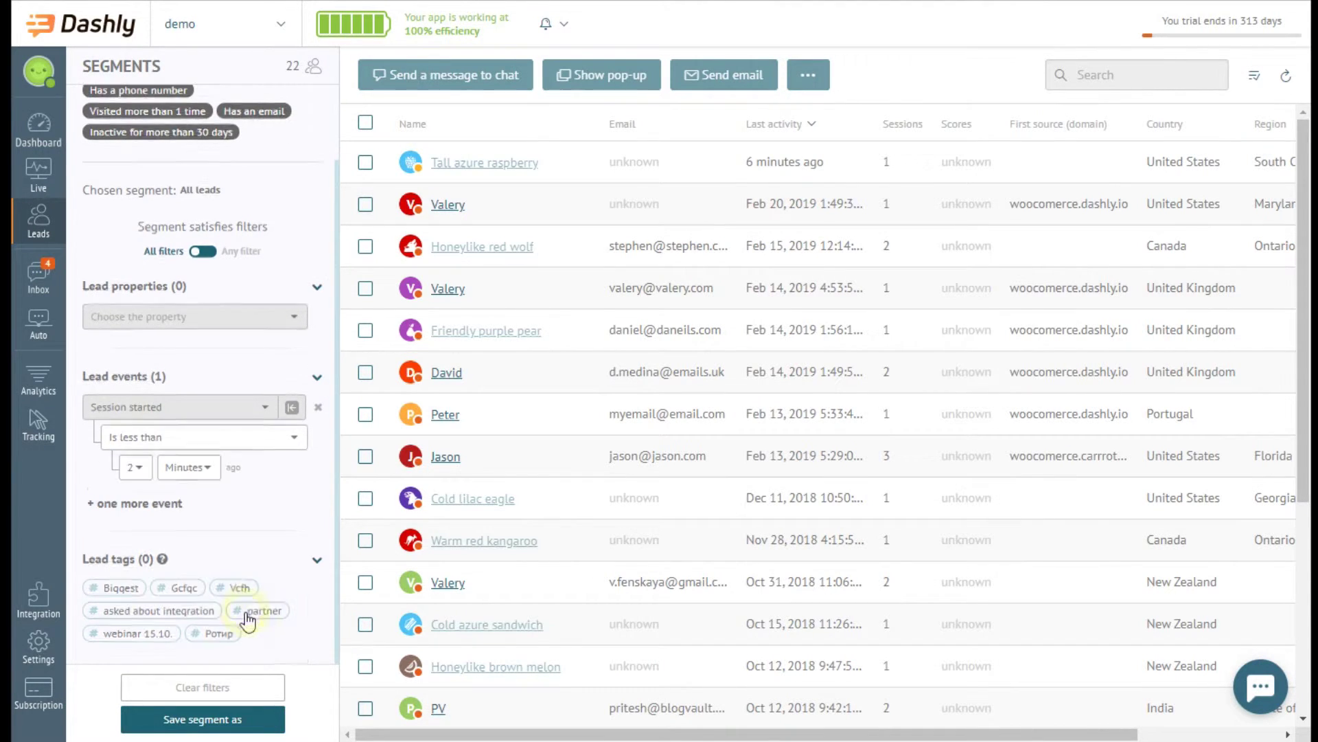
{"action": "left_click", "coordinate": [136, 470]}
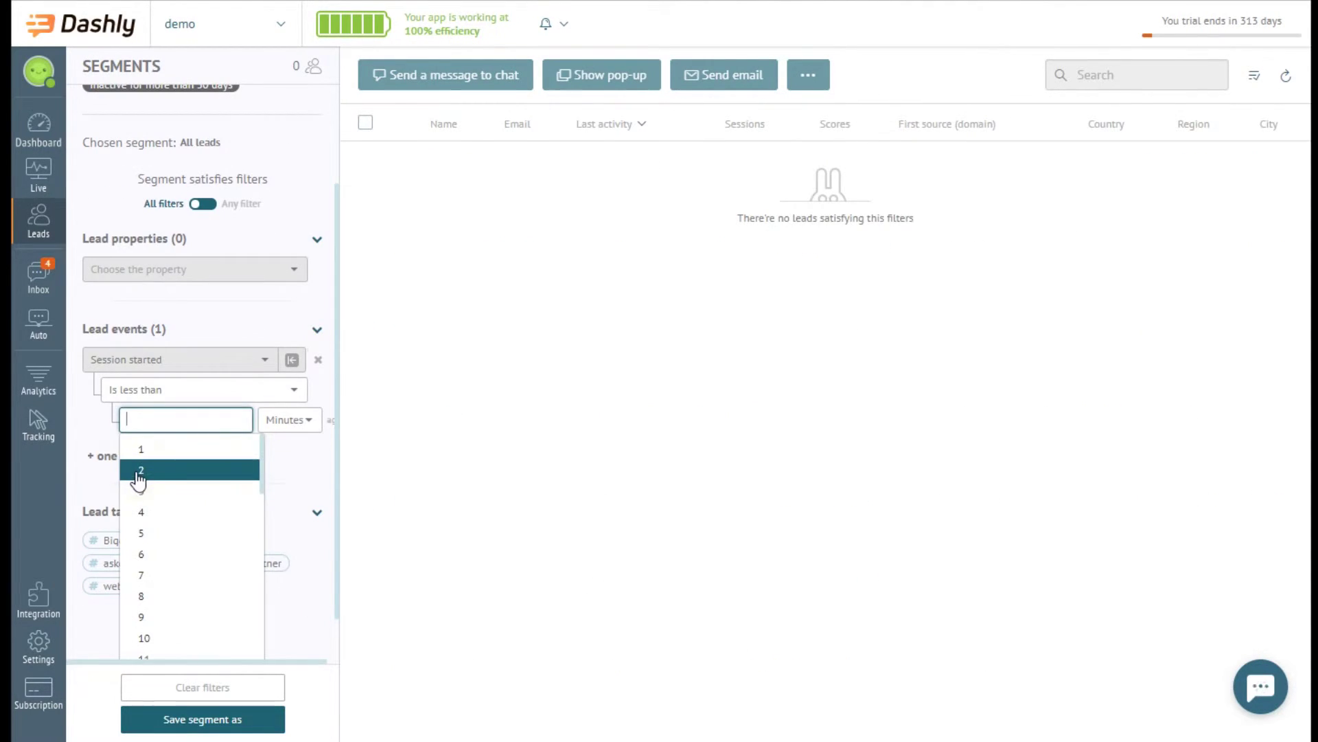
{"action": "left_click", "coordinate": [199, 576]}
{"action": "left_click", "coordinate": [171, 467]}
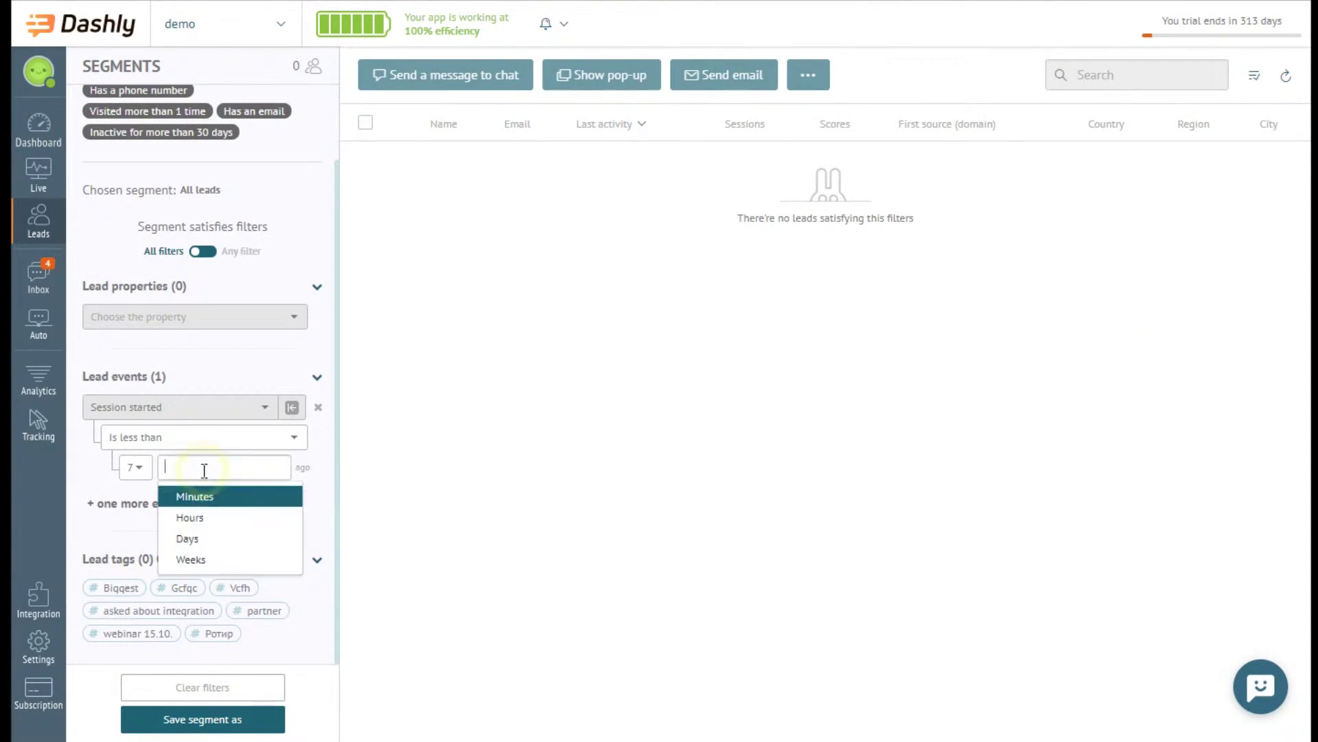
{"action": "left_click", "coordinate": [227, 540]}
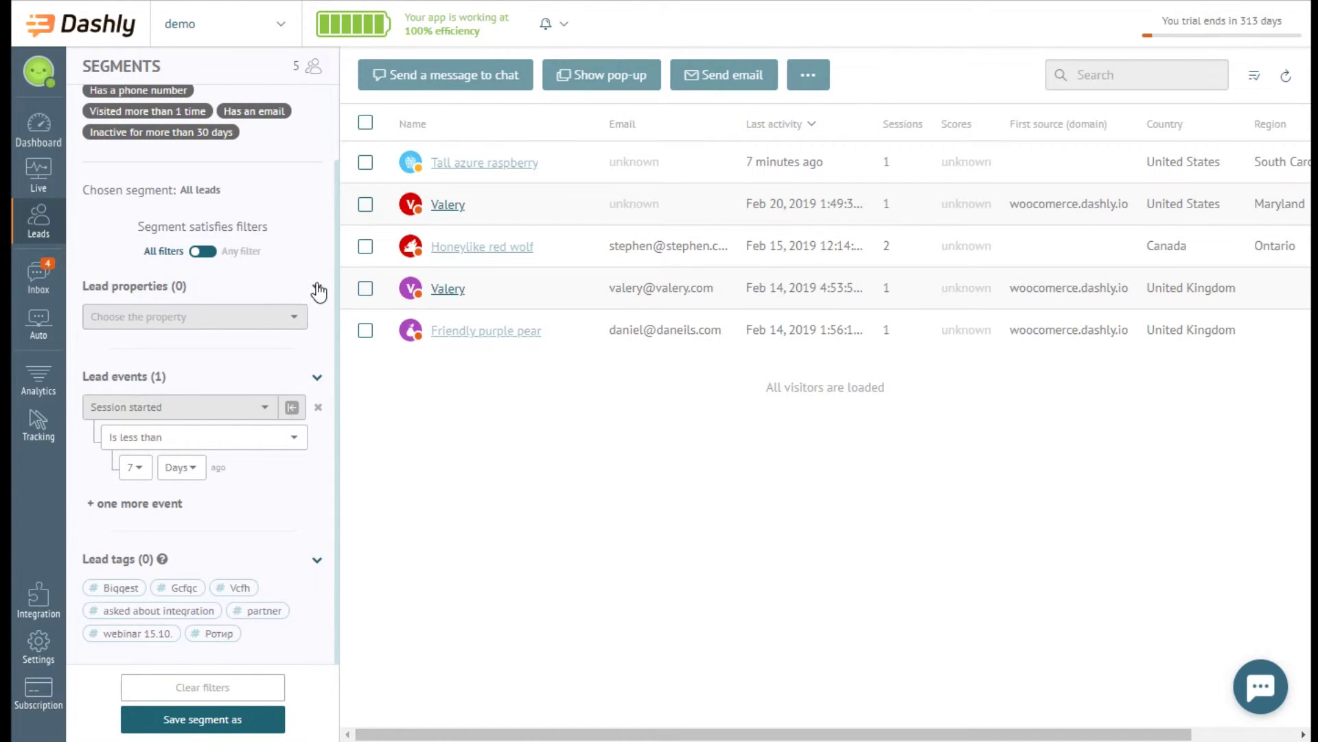
Add a Name lead property filter and toggle select-all on the matching leads
{"action": "left_click", "coordinate": [294, 317]}
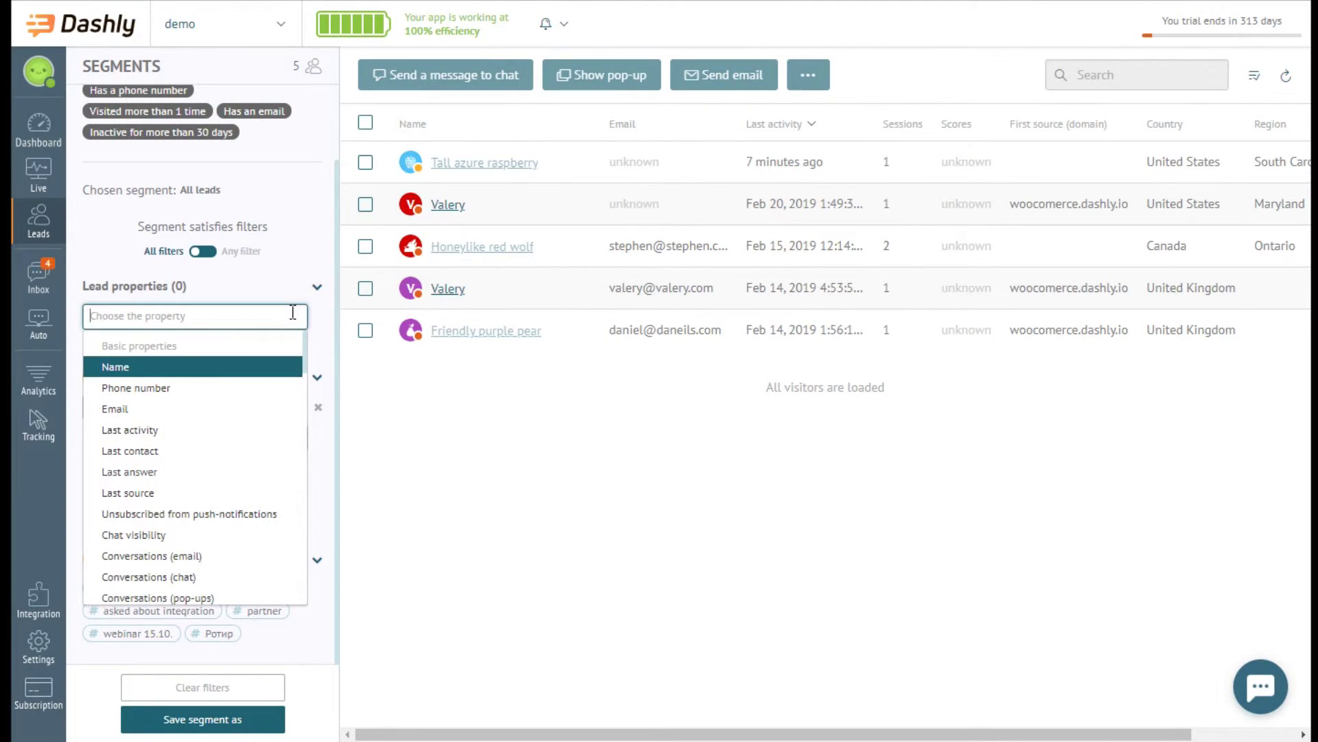
{"action": "left_click", "coordinate": [250, 367]}
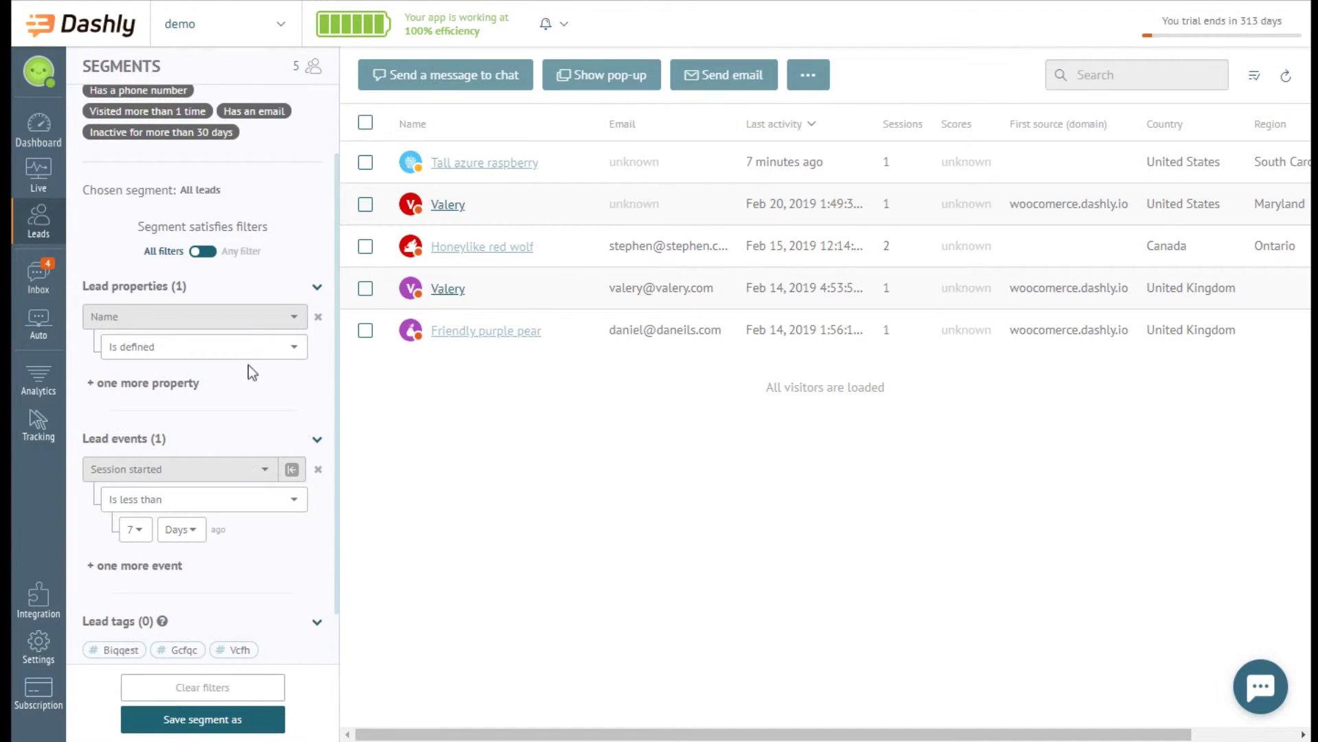
{"action": "left_click", "coordinate": [366, 125]}
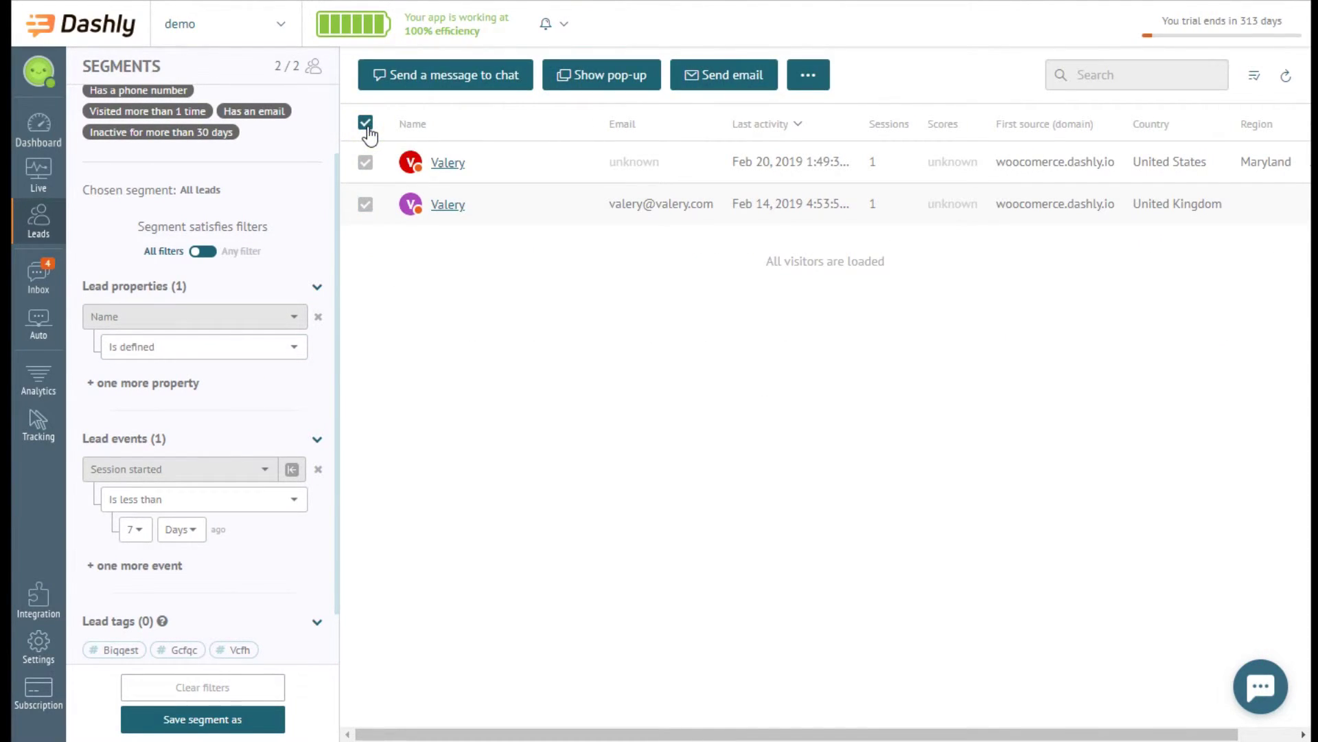
{"action": "left_click", "coordinate": [367, 125]}
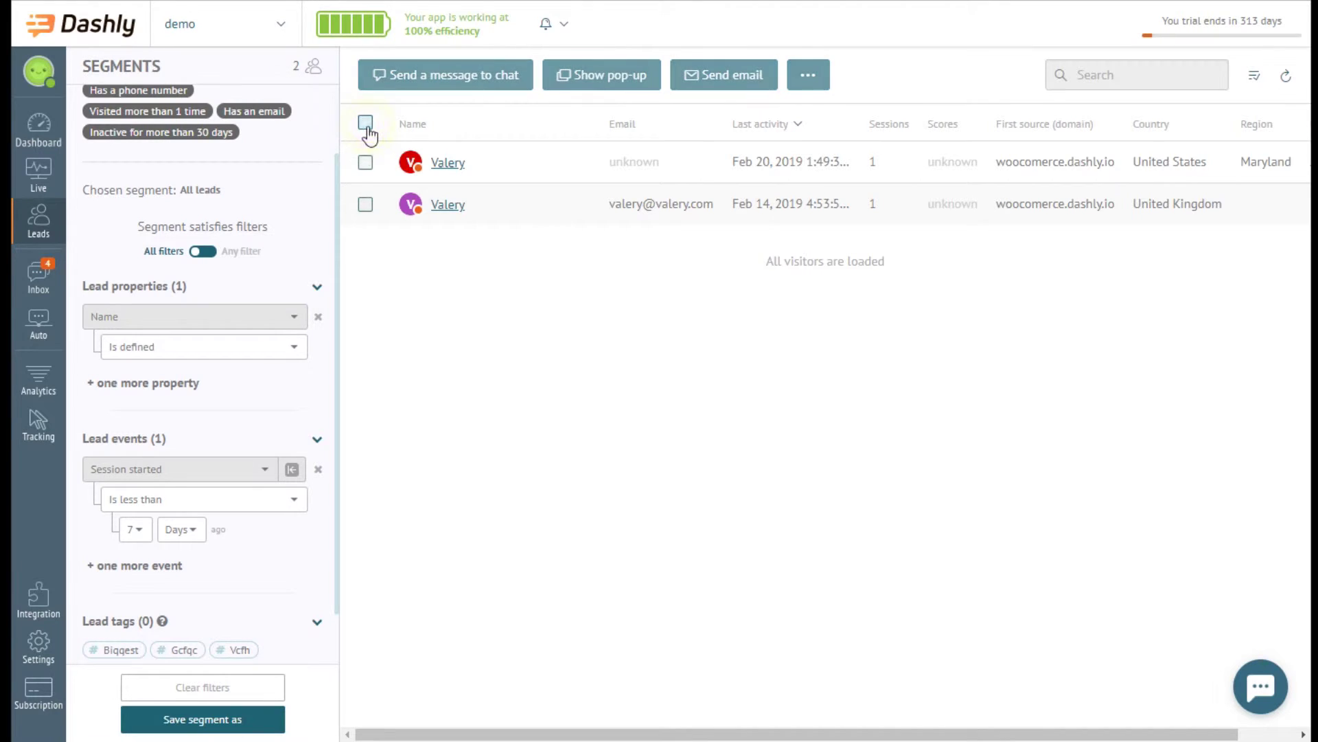
Change the property filter to Email Is defined, select all three leads, and open a lead's card
{"action": "left_click", "coordinate": [285, 316]}
{"action": "left_click", "coordinate": [256, 412]}
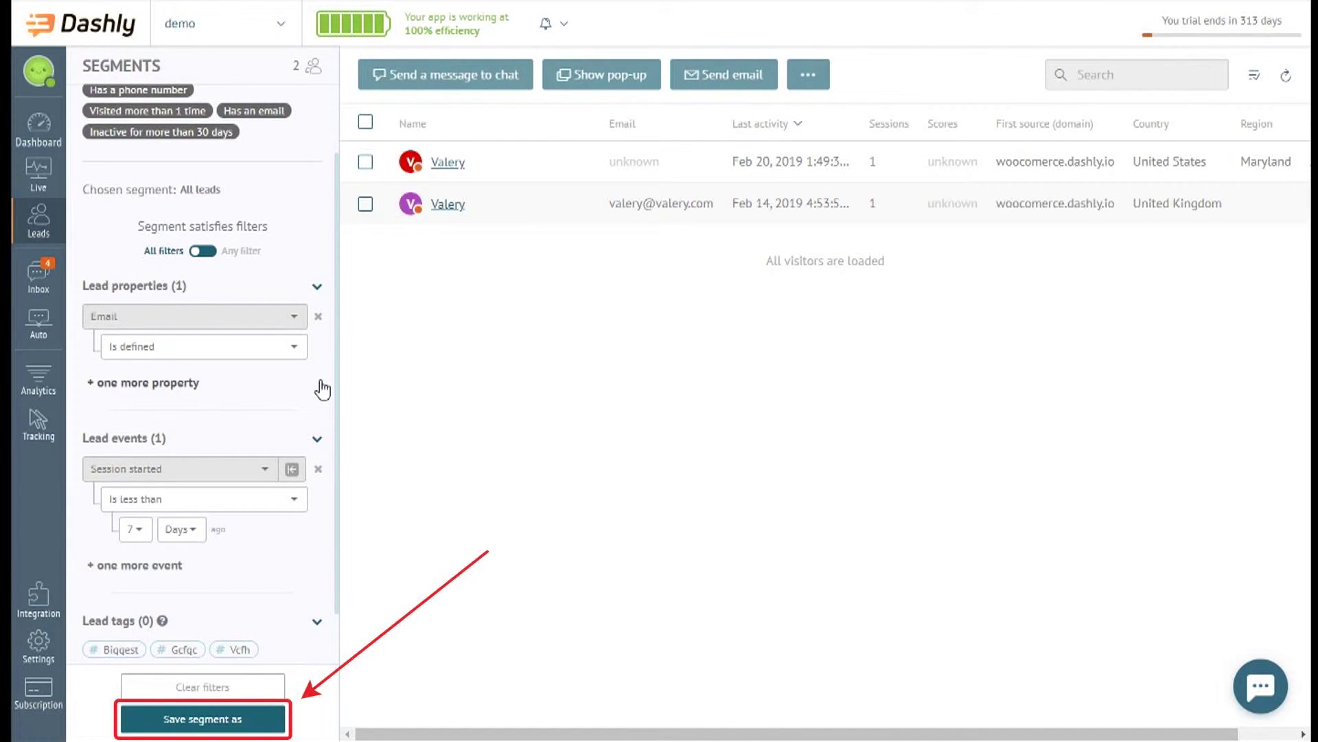
{"action": "left_click", "coordinate": [365, 122]}
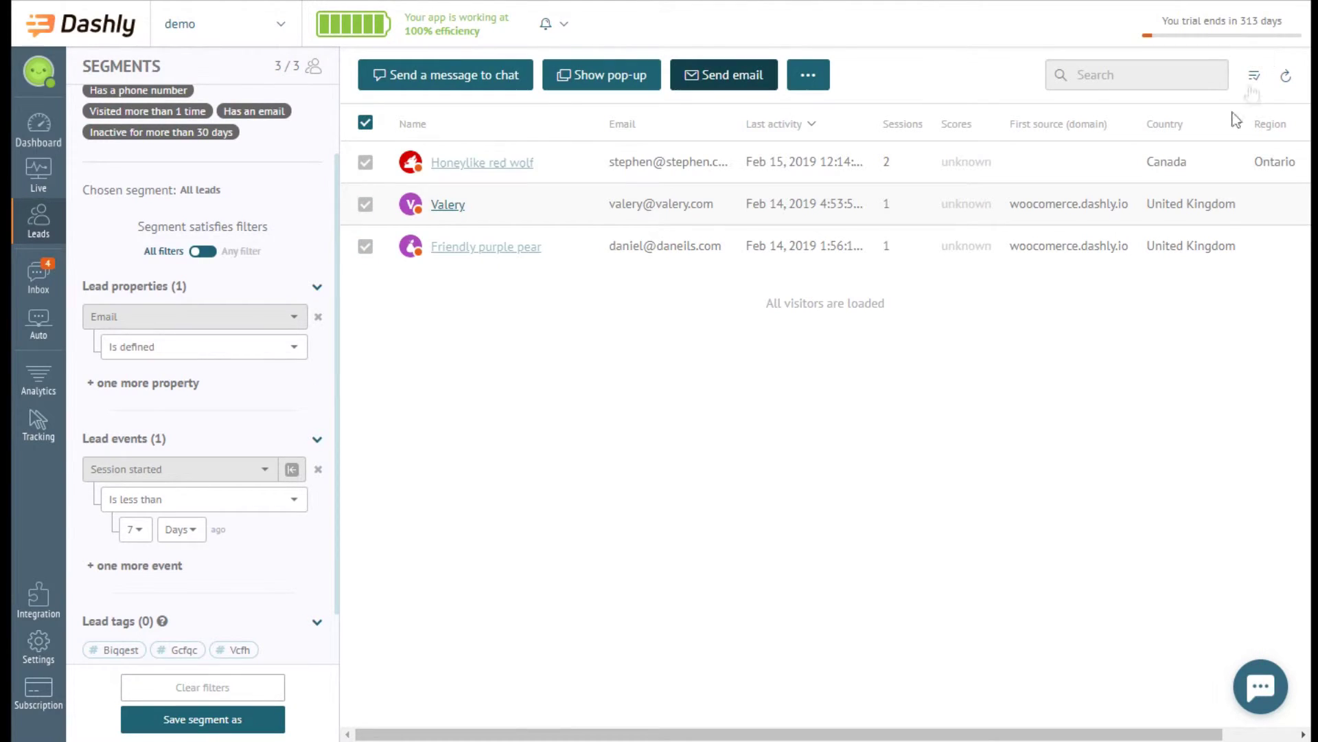
{"action": "scroll", "coordinate": [324, 393], "scroll_direction": "down", "scroll_amount": 1}
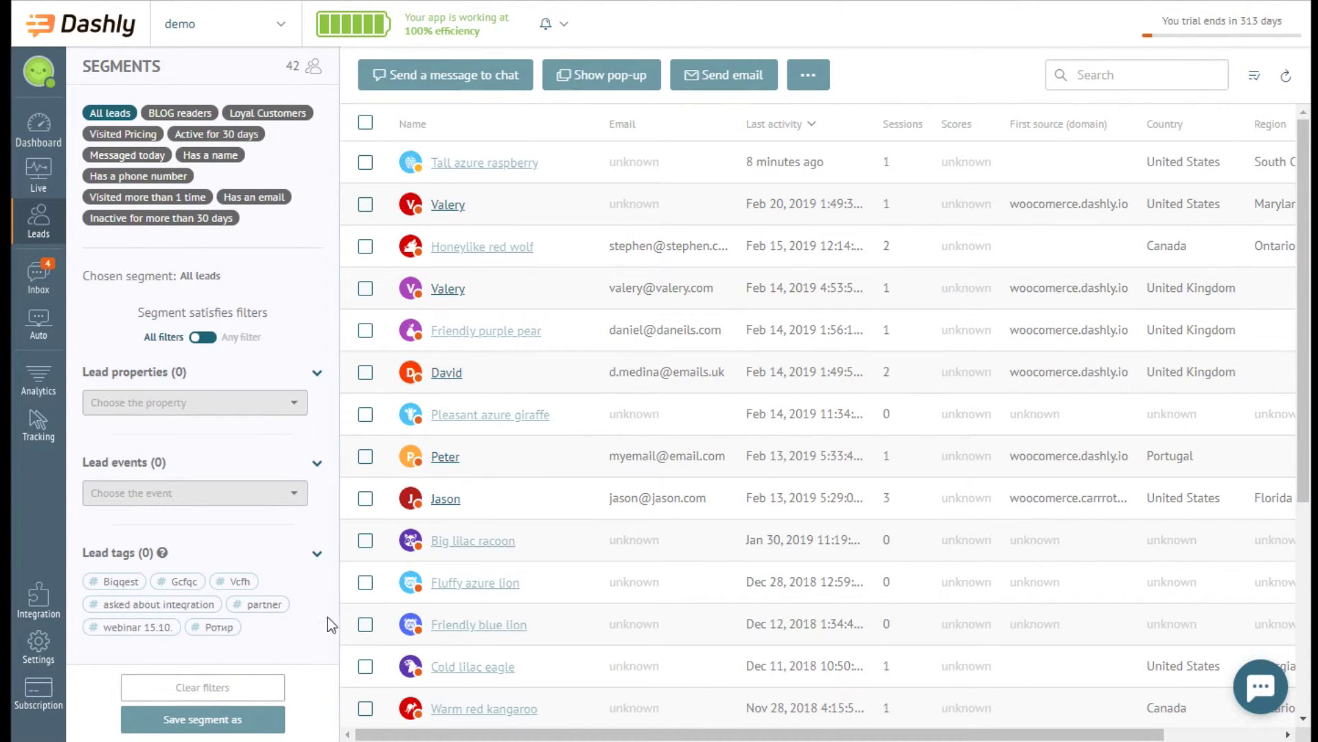
{"action": "left_click", "coordinate": [453, 500]}
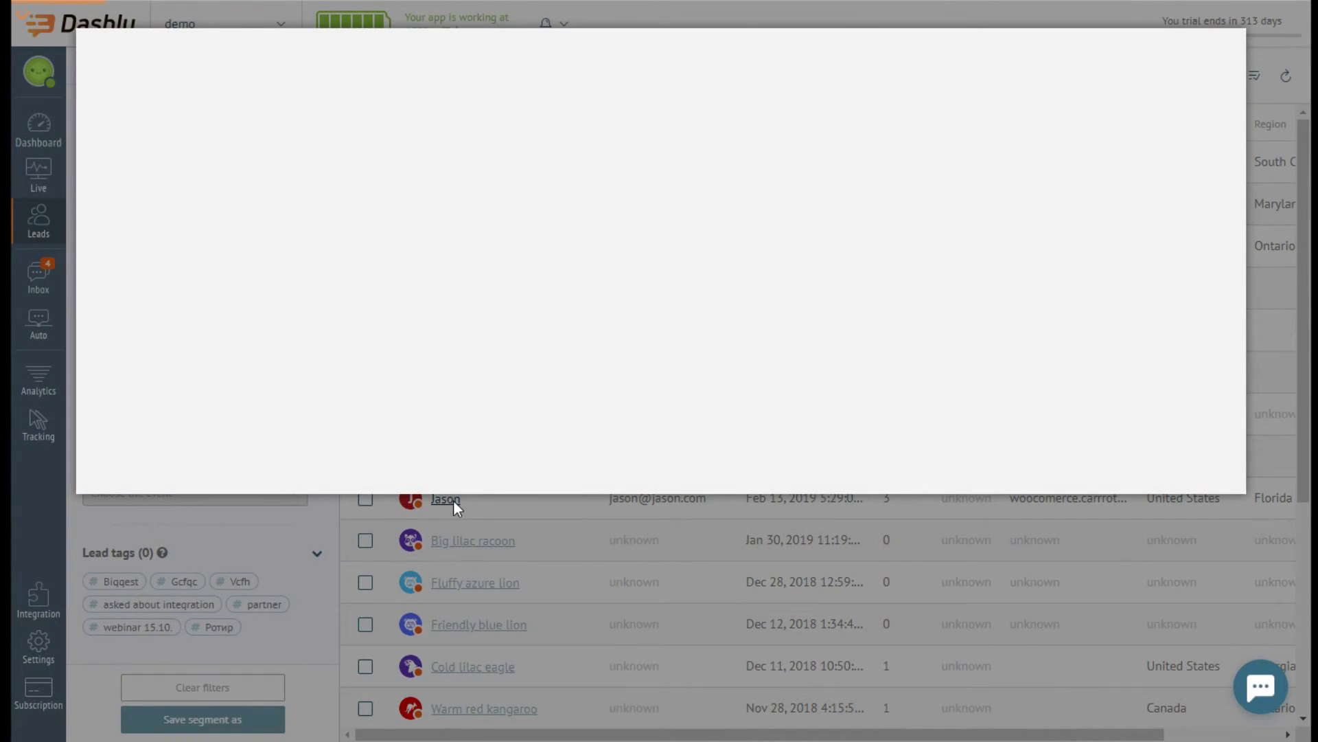
Attach the existing asked about integration tag to the lead
{"action": "scroll", "coordinate": [288, 584], "scroll_direction": "down", "scroll_amount": 3}
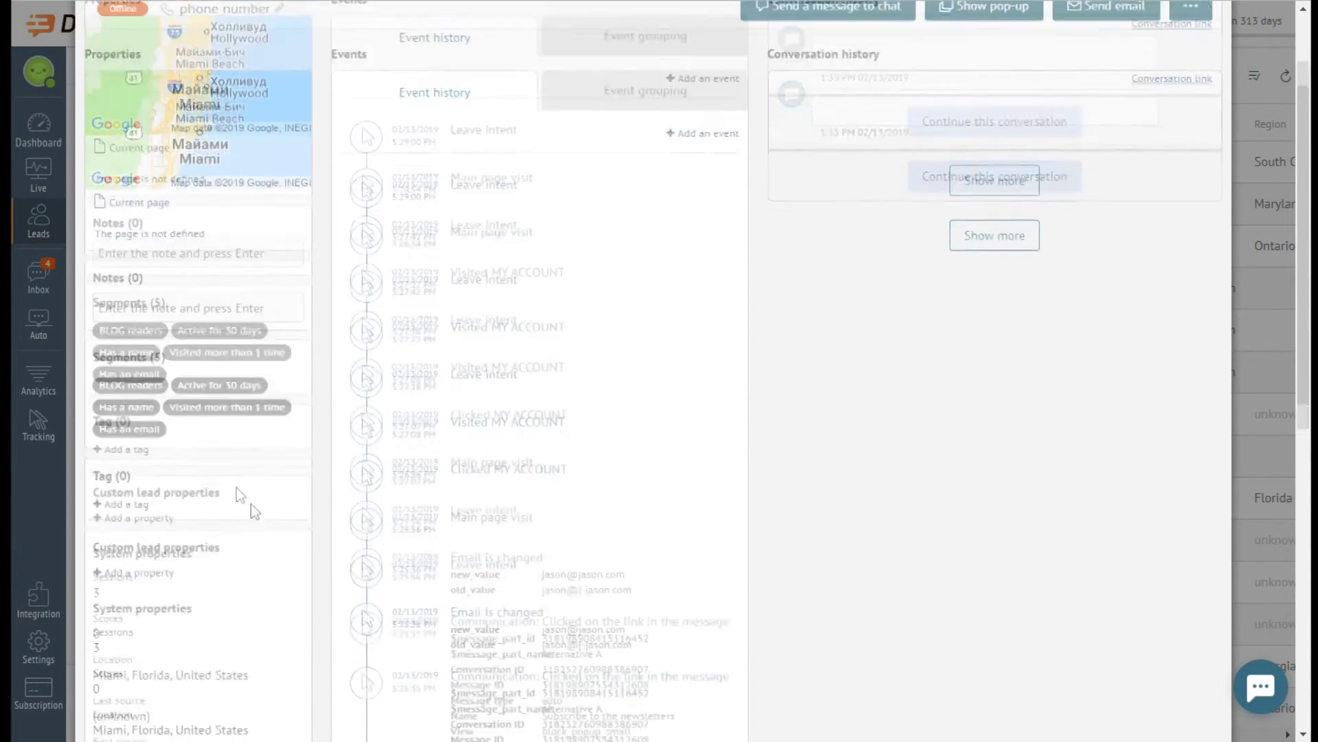
{"action": "left_click", "coordinate": [121, 418]}
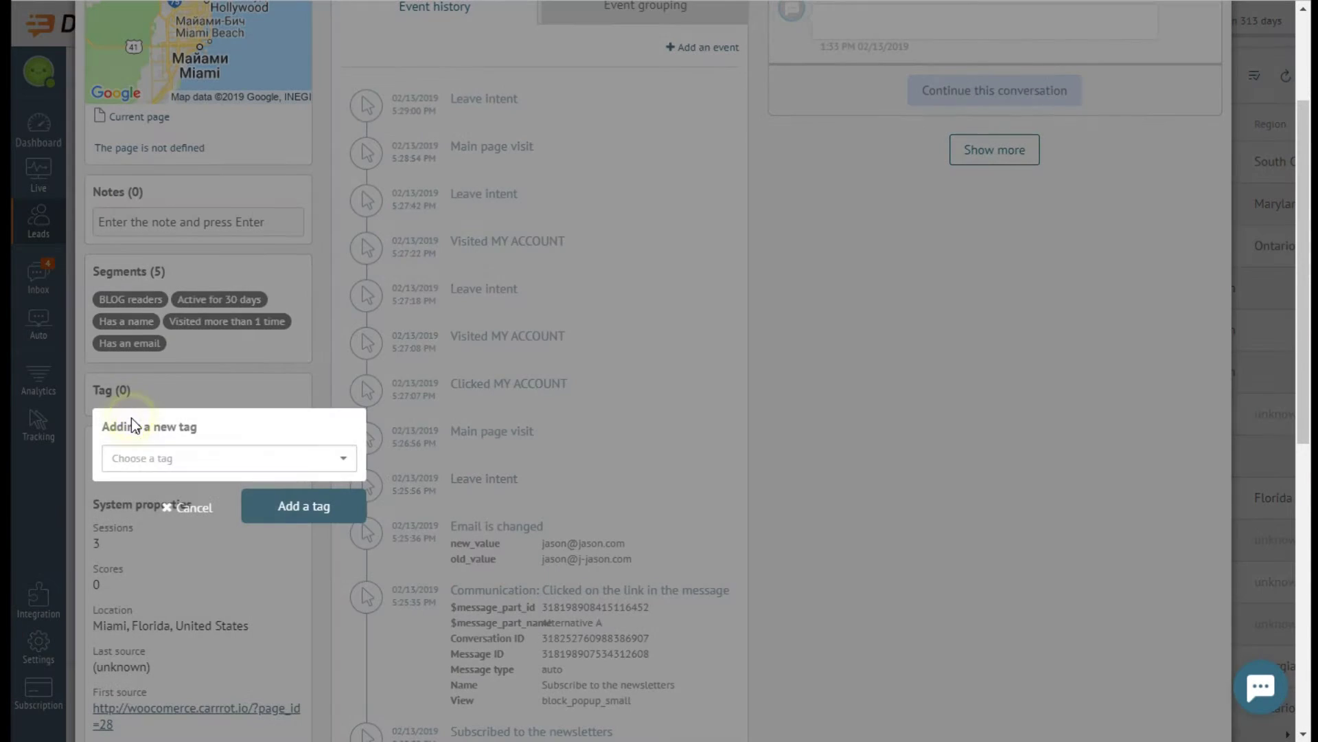
{"action": "left_click", "coordinate": [192, 460]}
{"action": "left_click", "coordinate": [200, 490]}
{"action": "left_click", "coordinate": [350, 508]}
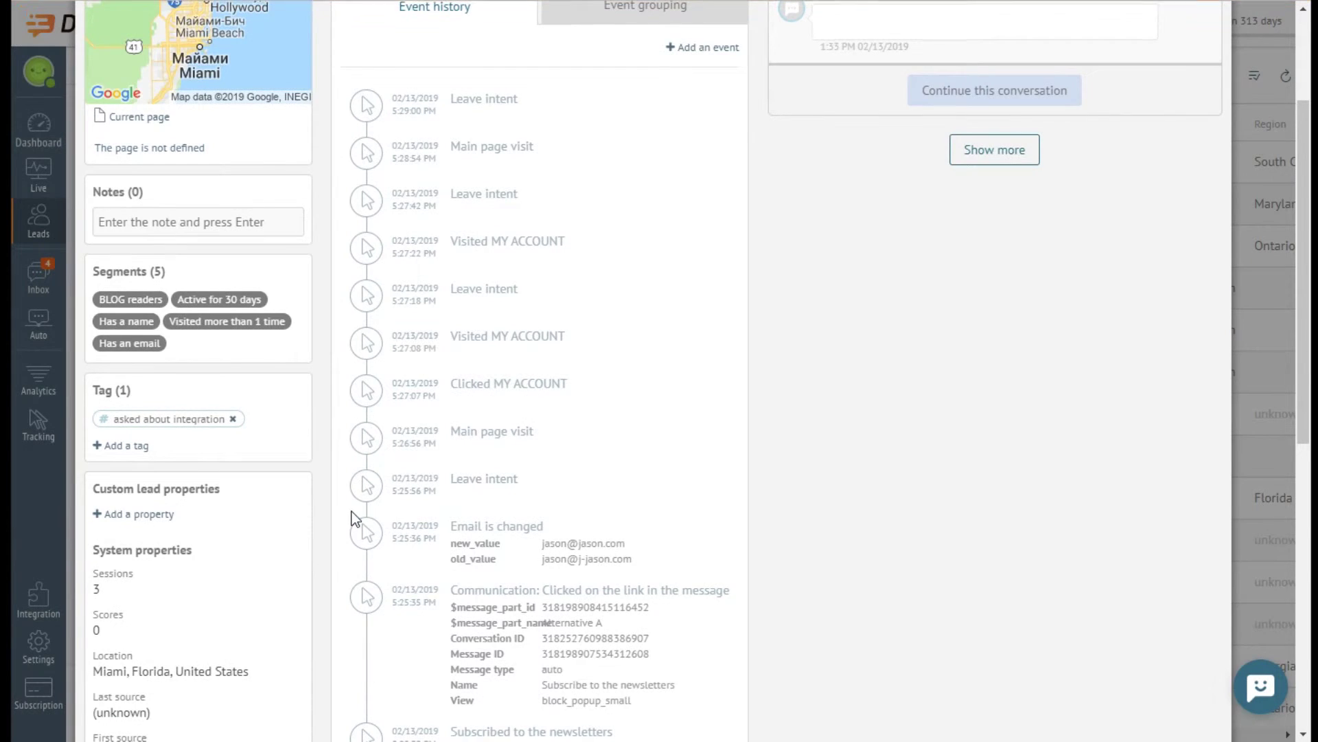
Create a new paypal tag, add it to the lead, and close the lead card
{"action": "left_click", "coordinate": [125, 446]}
{"action": "left_click", "coordinate": [160, 485]}
{"action": "left_click", "coordinate": [247, 695]}
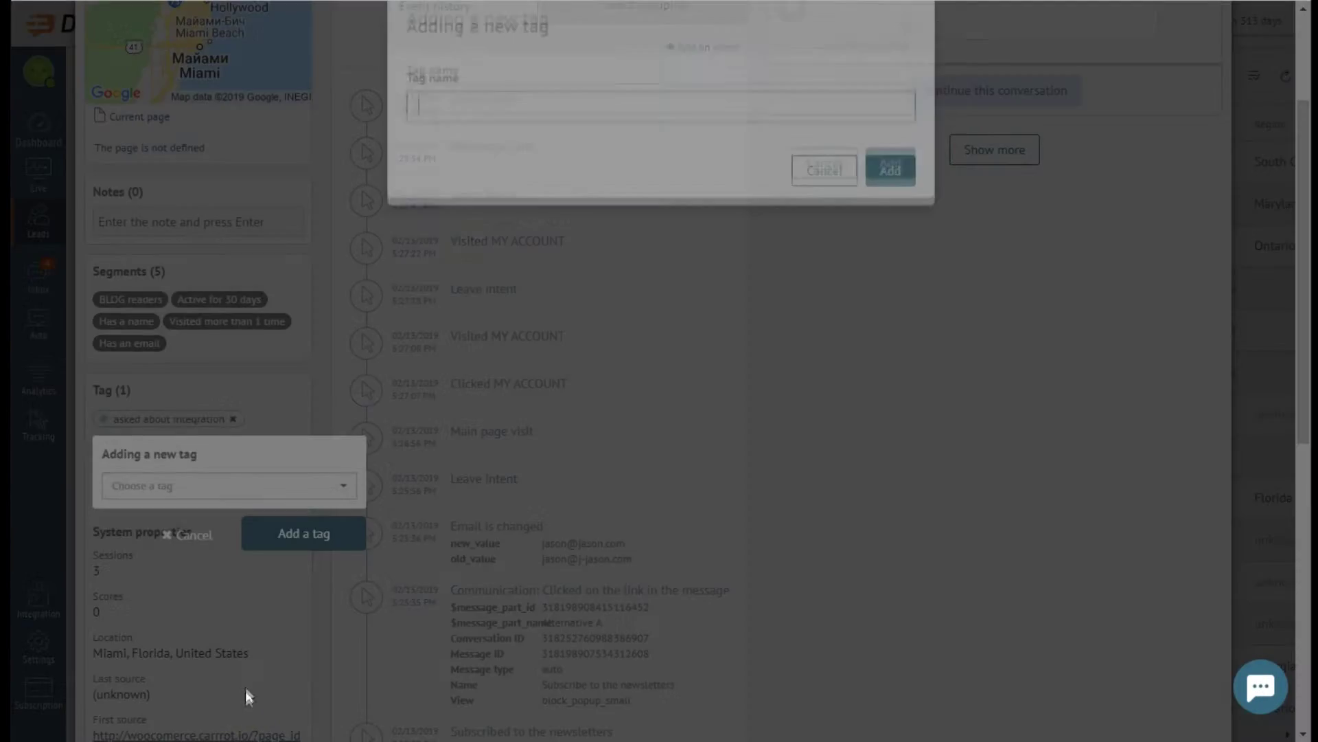
{"action": "type", "text": "paypal"}
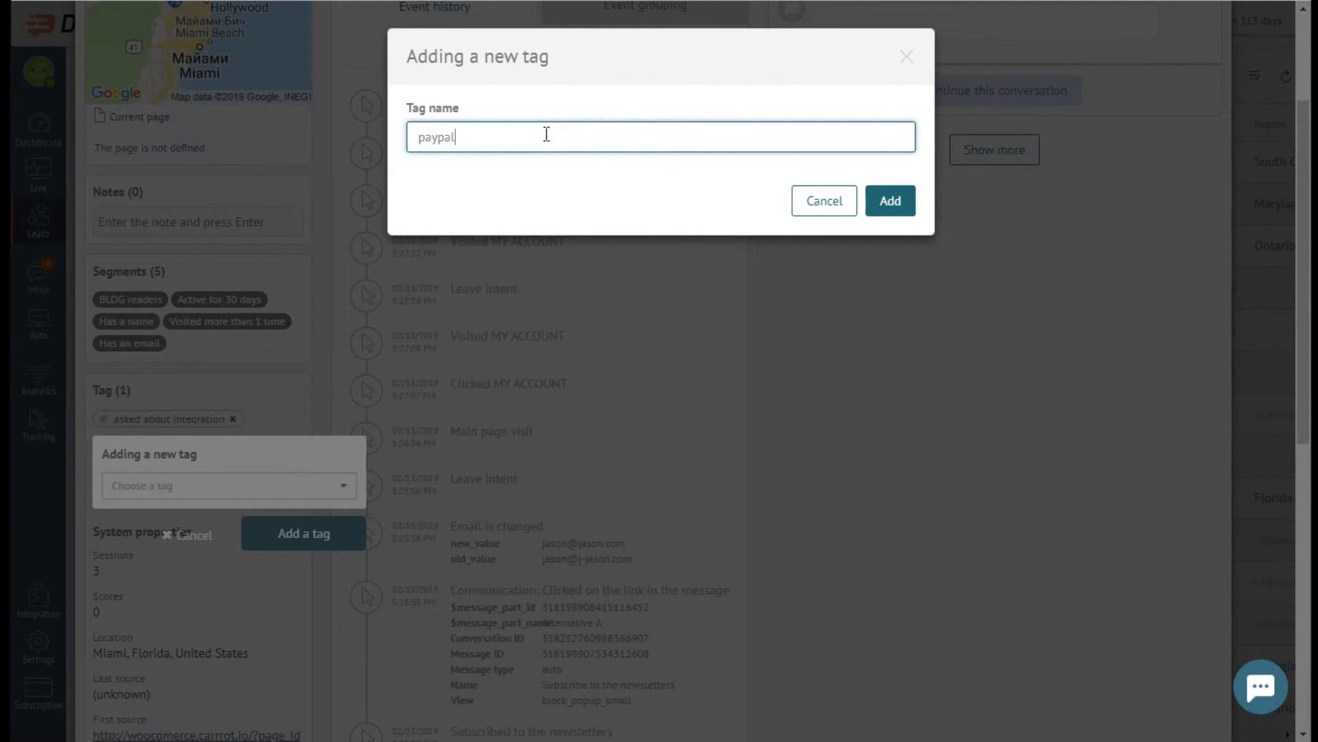
{"action": "left_click", "coordinate": [892, 200]}
{"action": "left_click", "coordinate": [338, 537]}
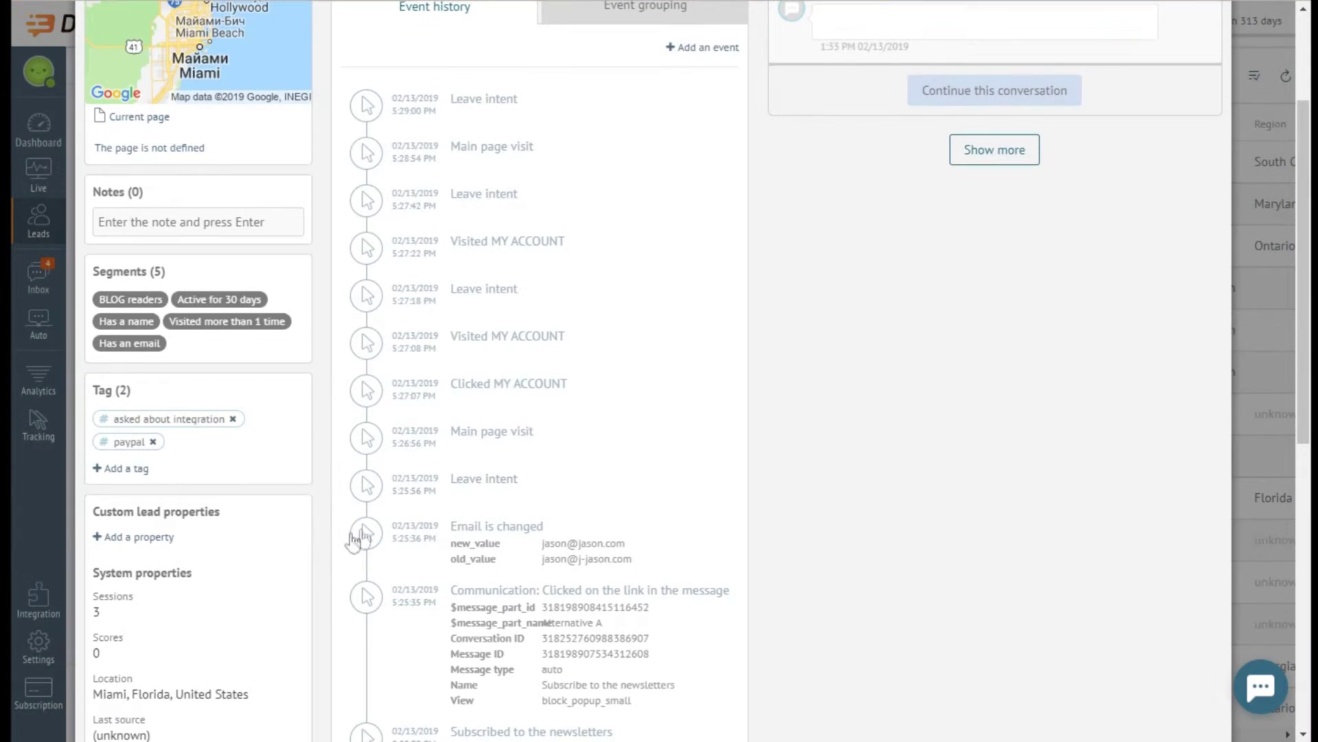
{"action": "left_click", "coordinate": [1258, 247]}
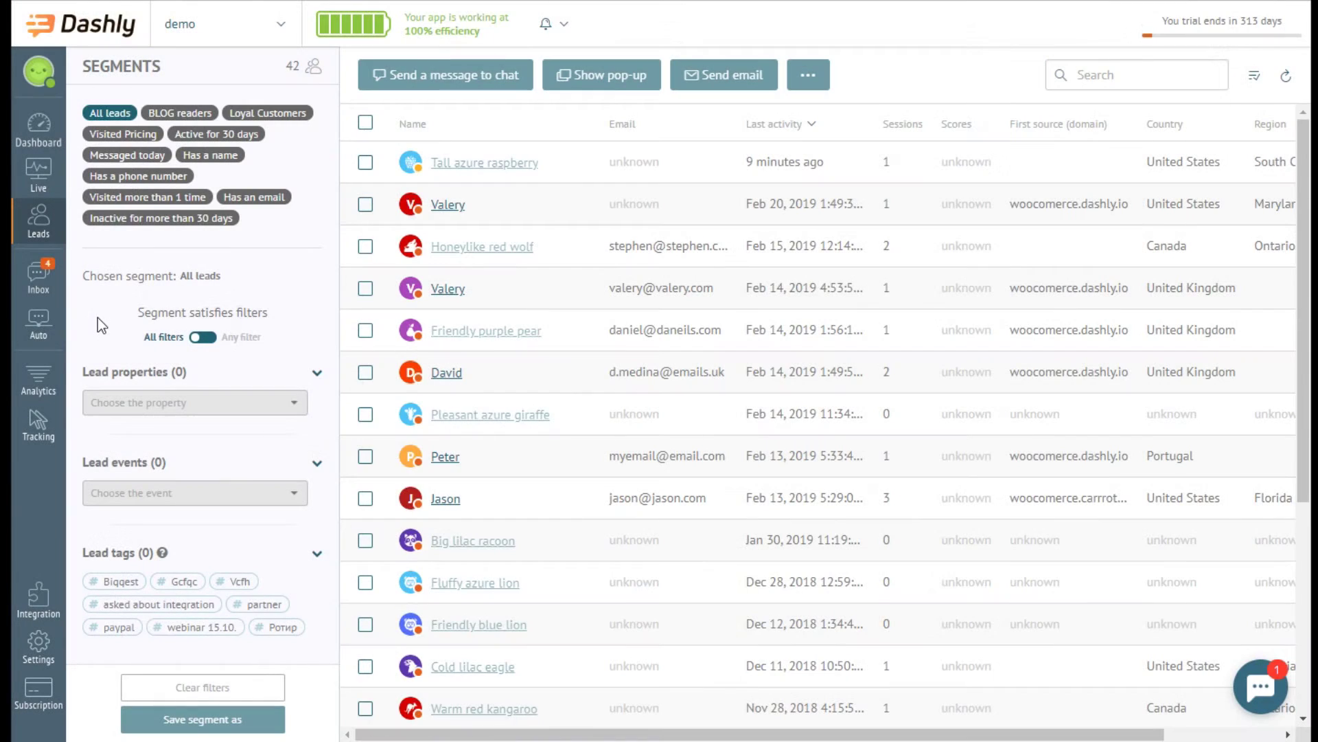
Try filtering leads by the paypal and asked about integration tags, then clear the tag filters
{"action": "left_click", "coordinate": [123, 631]}
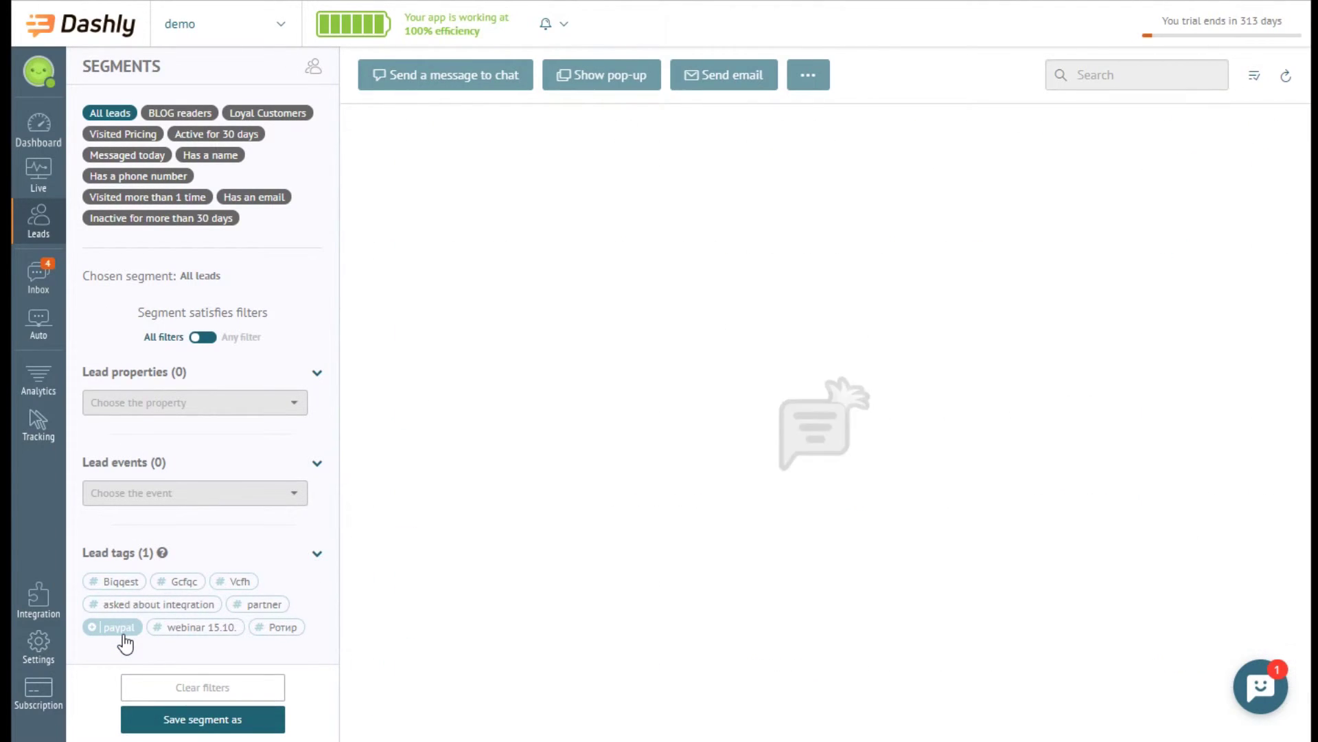
{"action": "left_click", "coordinate": [124, 632]}
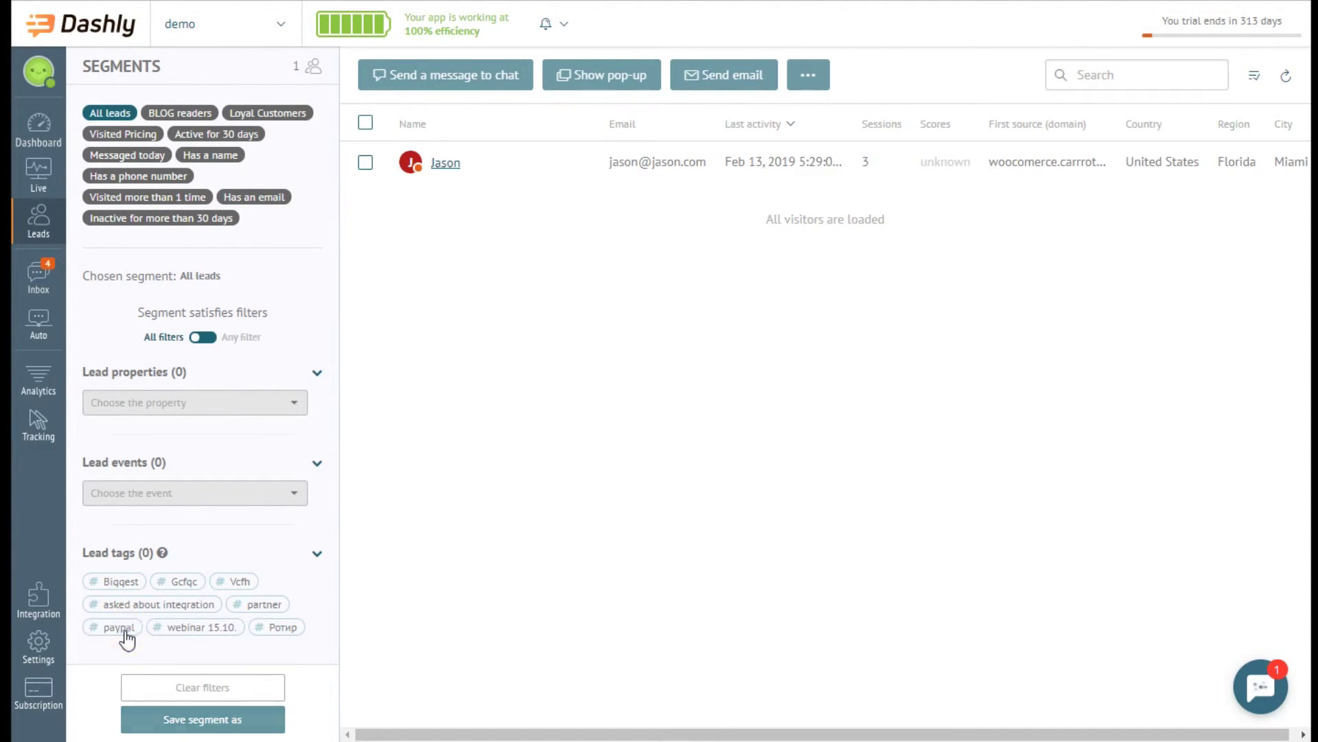
{"action": "left_click", "coordinate": [198, 607]}
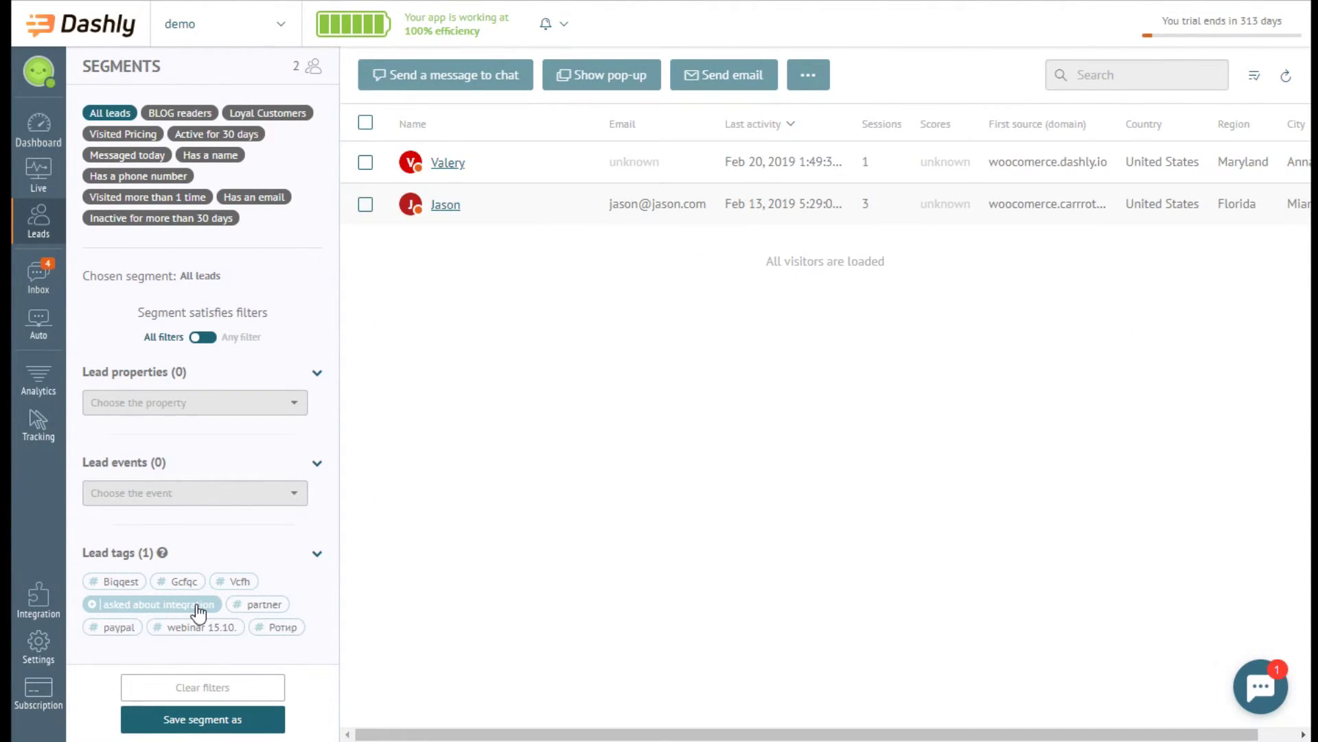
{"action": "left_click", "coordinate": [128, 633]}
{"action": "left_click", "coordinate": [202, 686]}
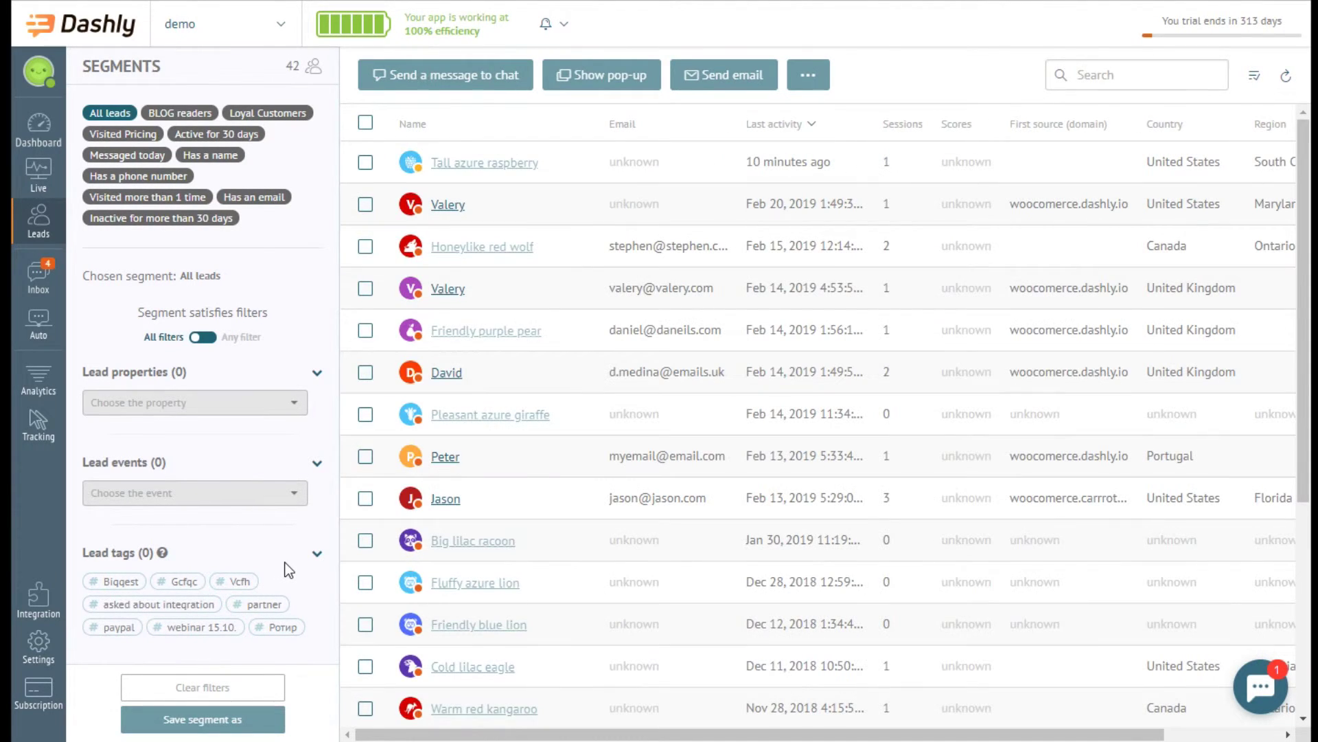
{"action": "mouse_move", "coordinate": [47, 388]}
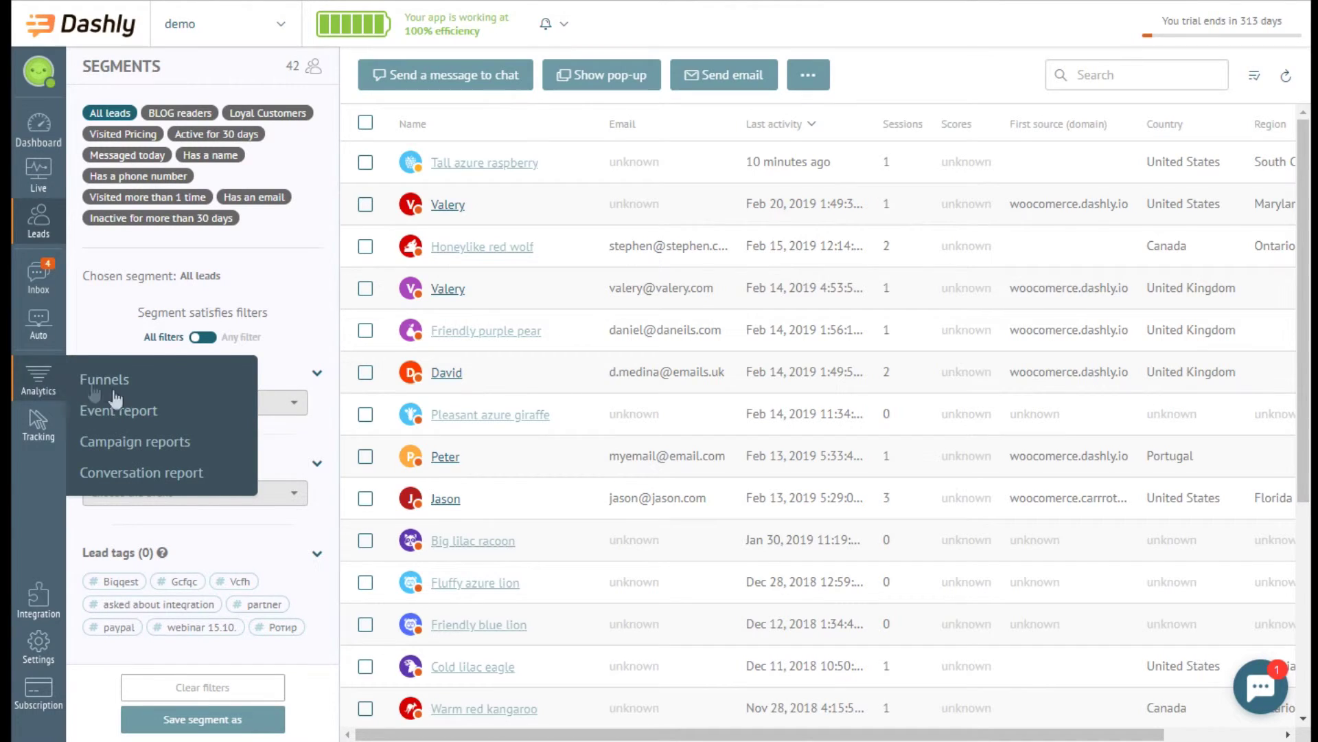
Open the Hi! campaign's report from Campaign reports and view its Visitors tab
{"action": "left_click", "coordinate": [185, 446]}
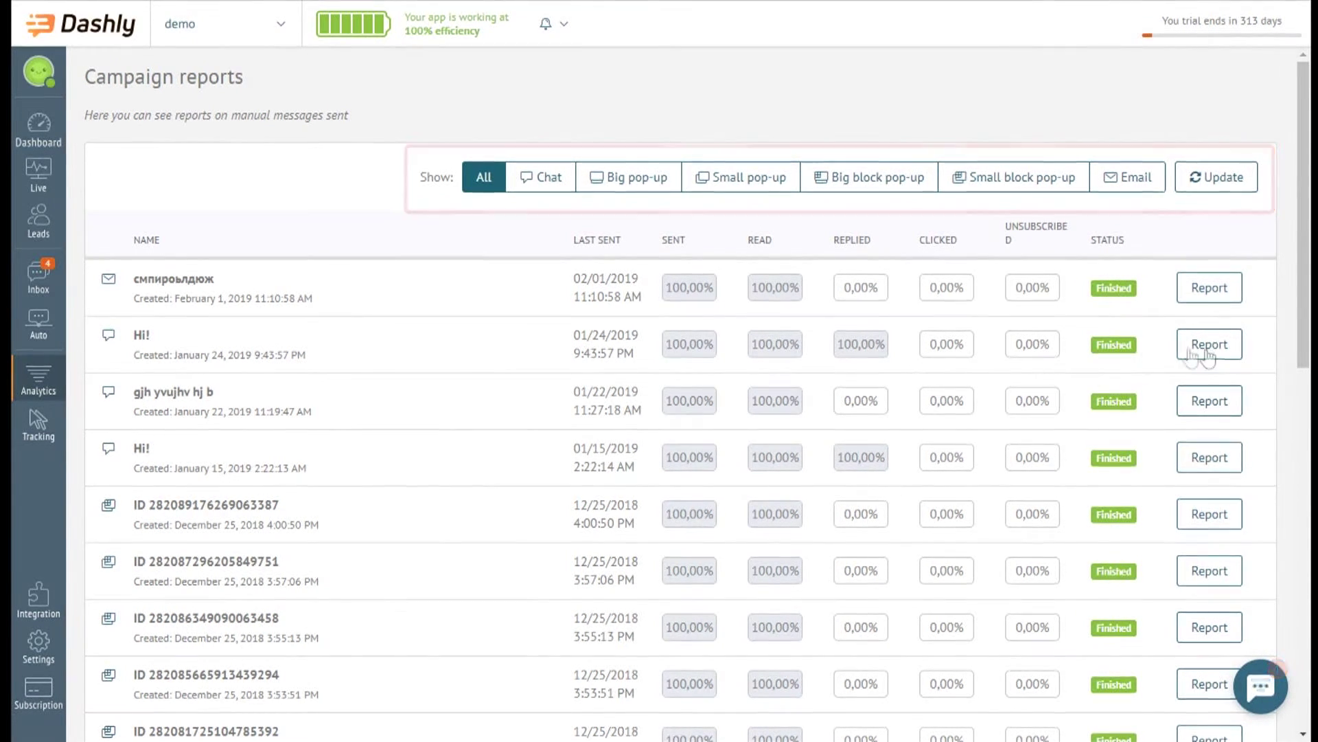
{"action": "left_click", "coordinate": [1232, 346]}
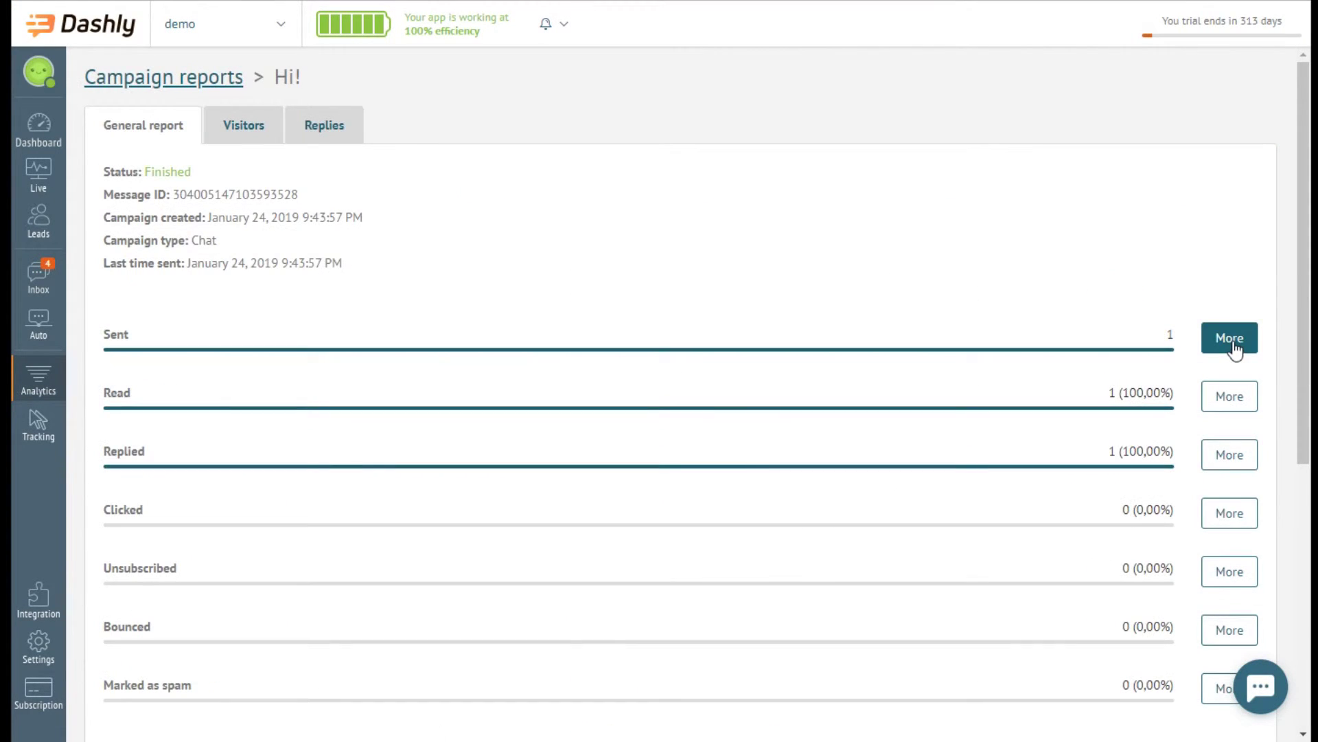
{"action": "scroll", "coordinate": [666, 196], "scroll_direction": "down", "scroll_amount": 7}
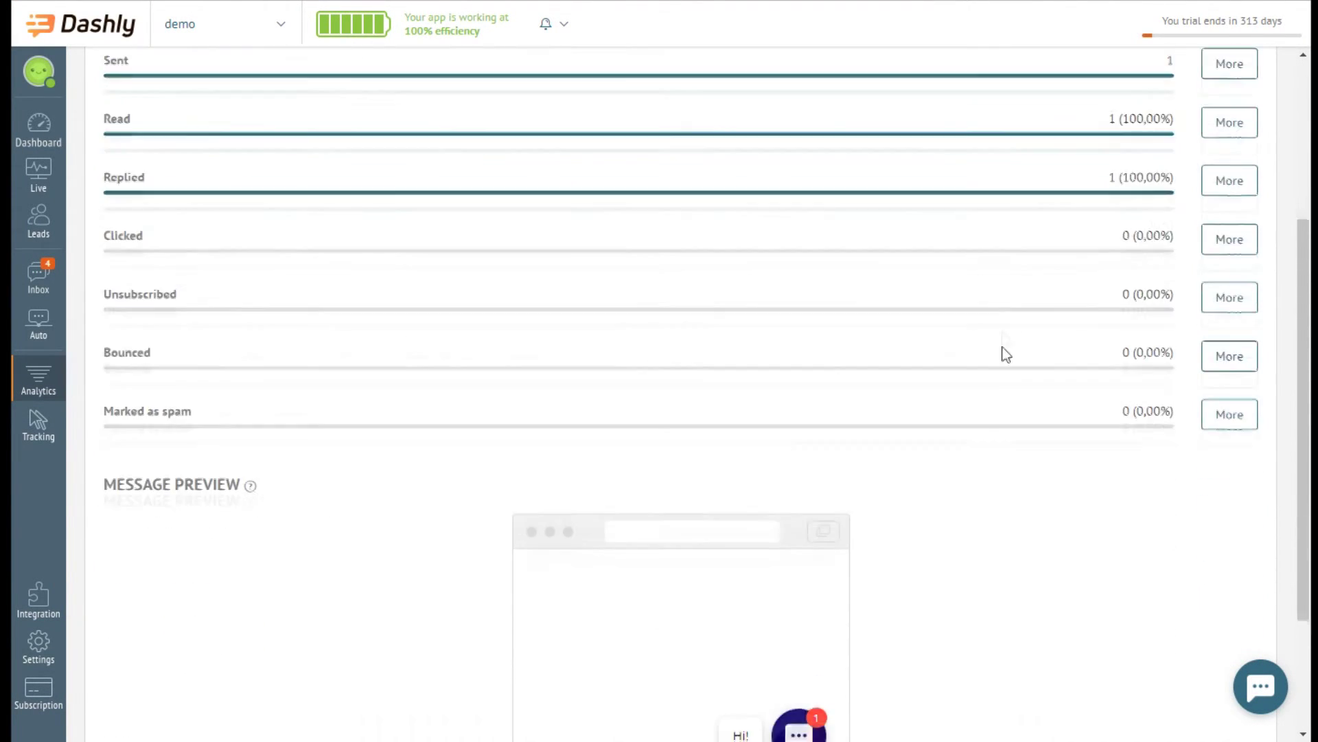
{"action": "scroll", "coordinate": [1003, 417], "scroll_direction": "up", "scroll_amount": 8}
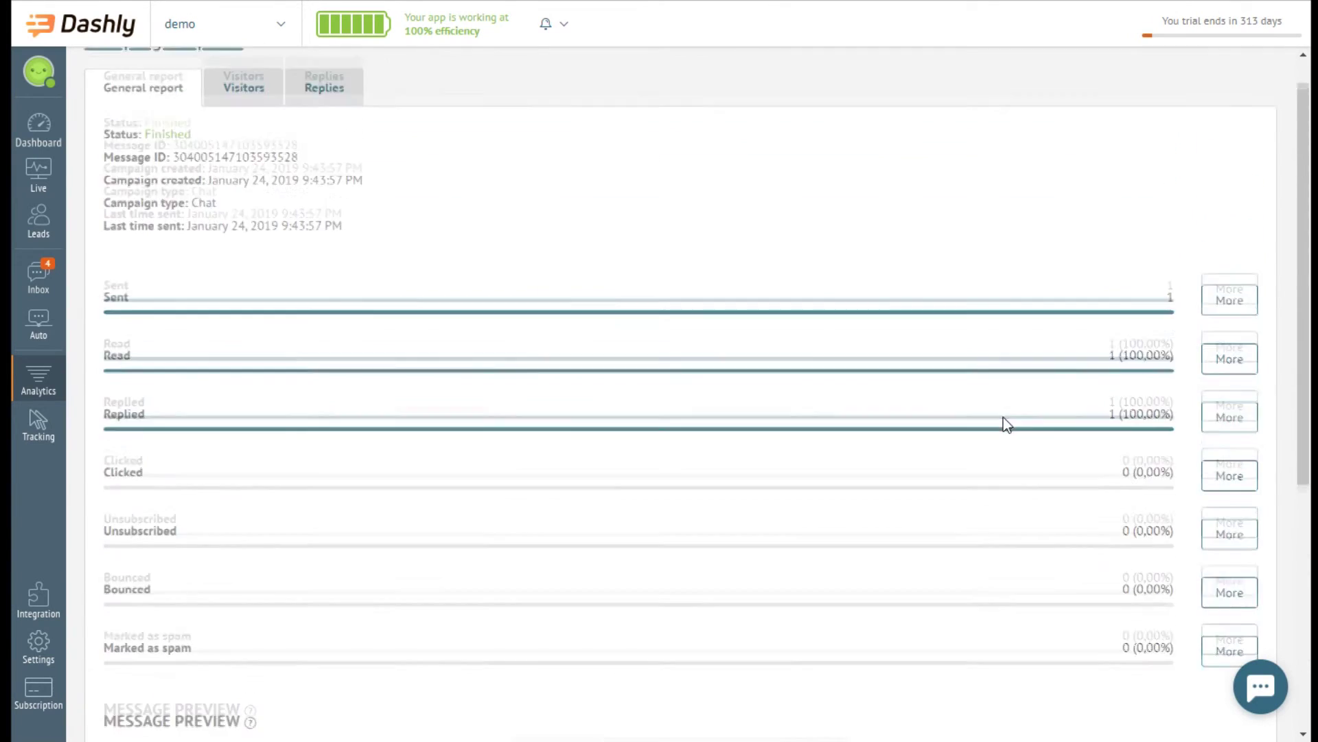
{"action": "left_click", "coordinate": [274, 131]}
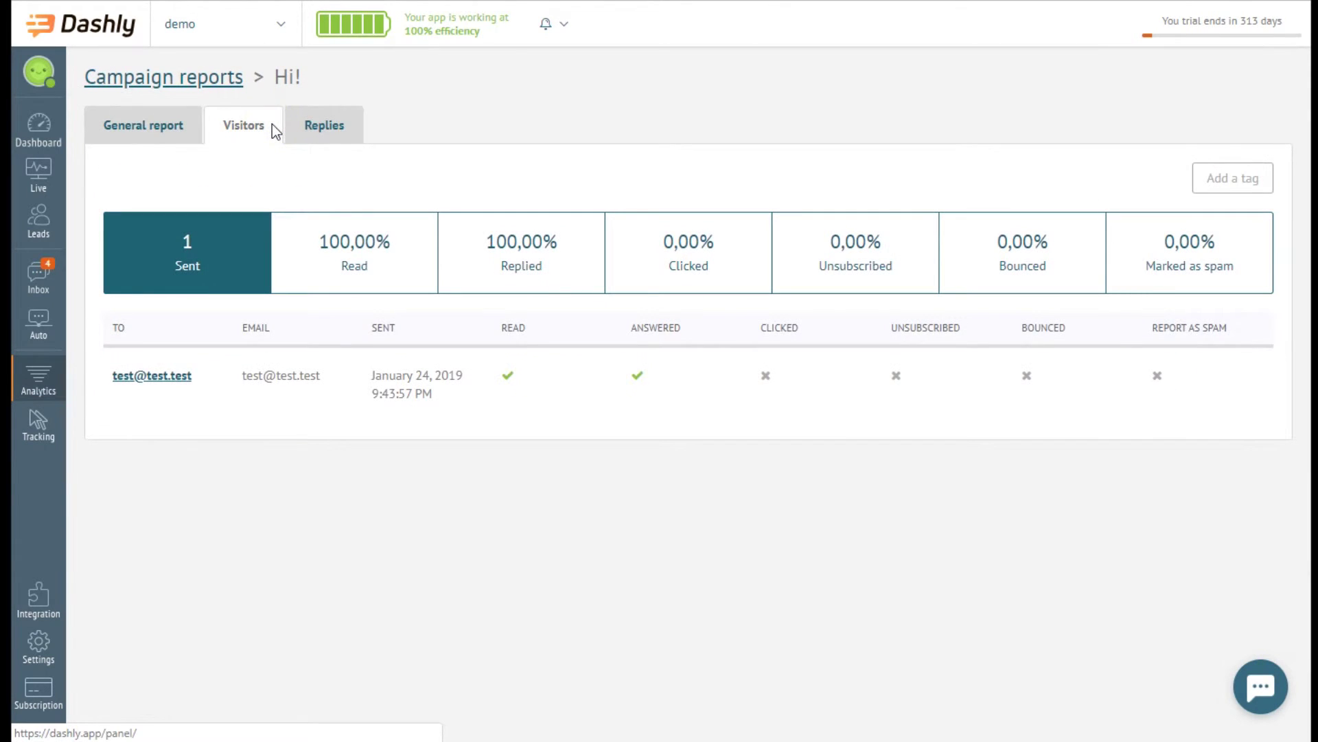
Read all messages in the Hi! campaign's Replies tab, then return to Campaign reports
{"action": "left_click", "coordinate": [354, 132]}
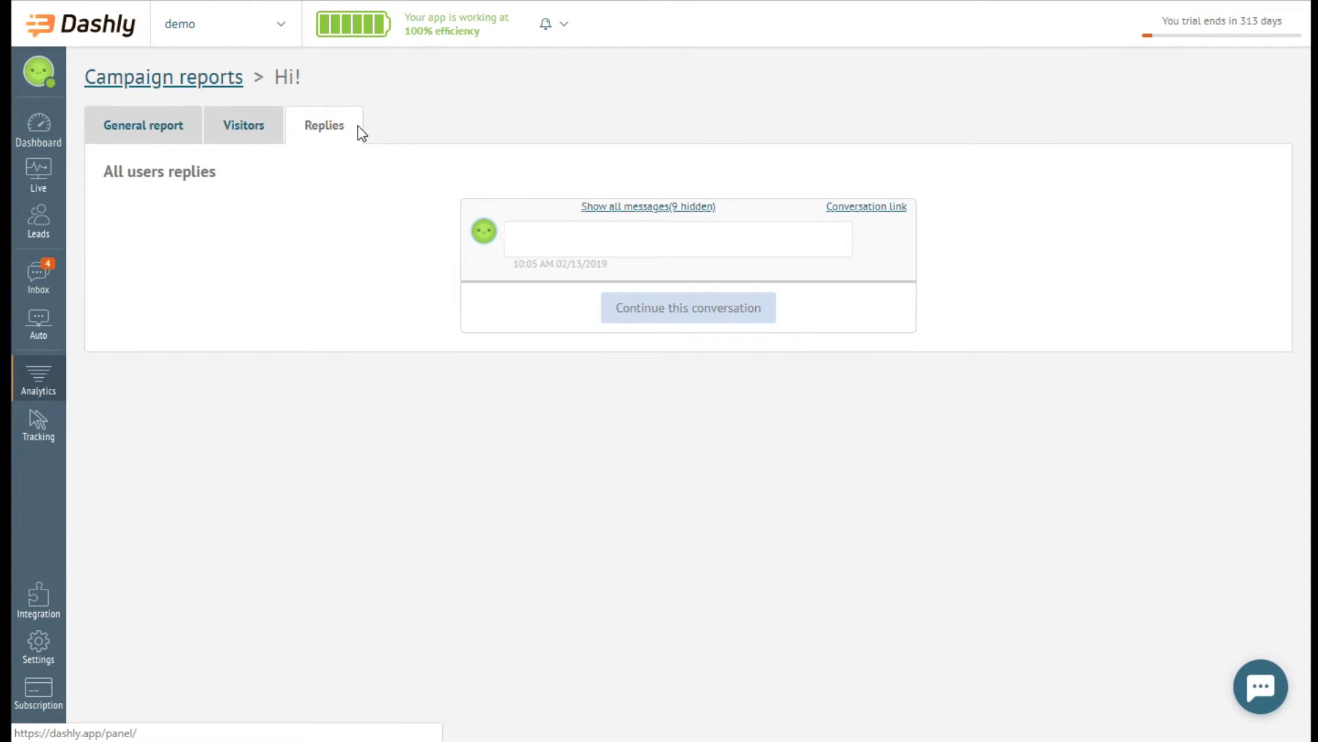
{"action": "left_click", "coordinate": [646, 206]}
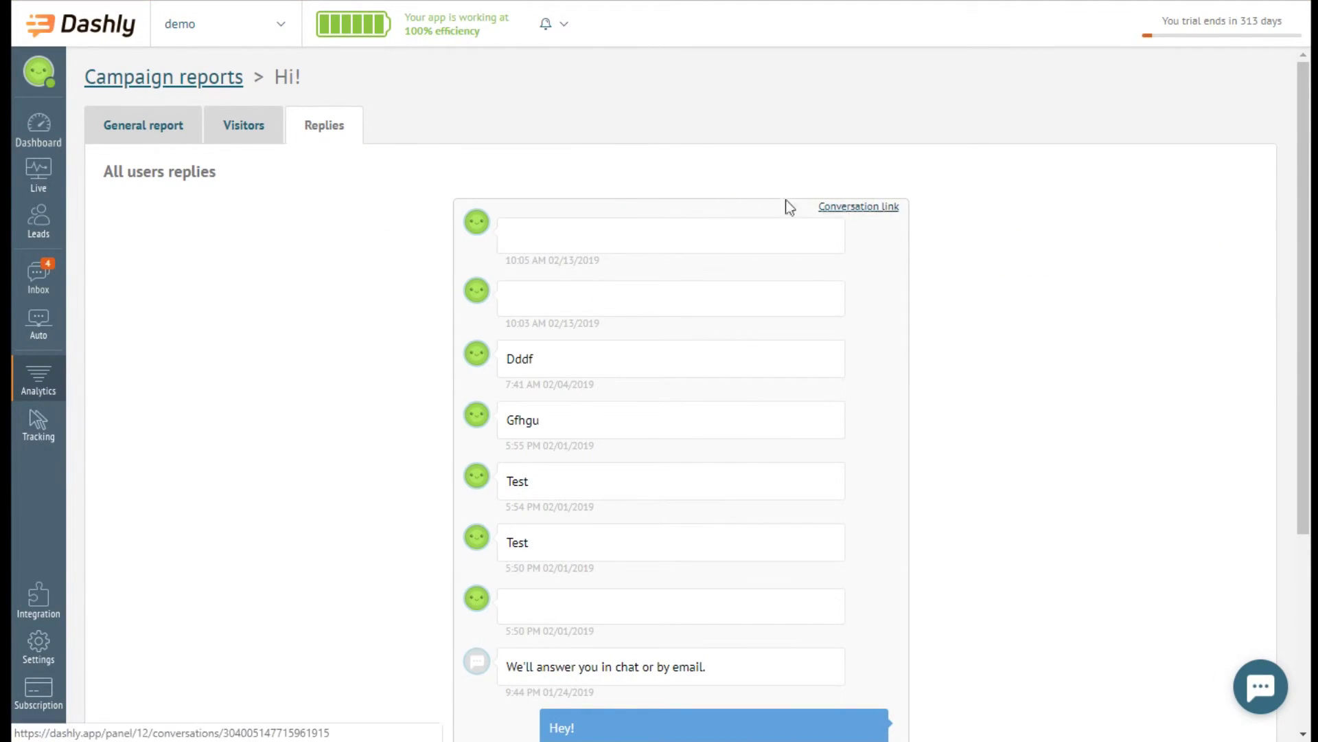
{"action": "left_click", "coordinate": [230, 120]}
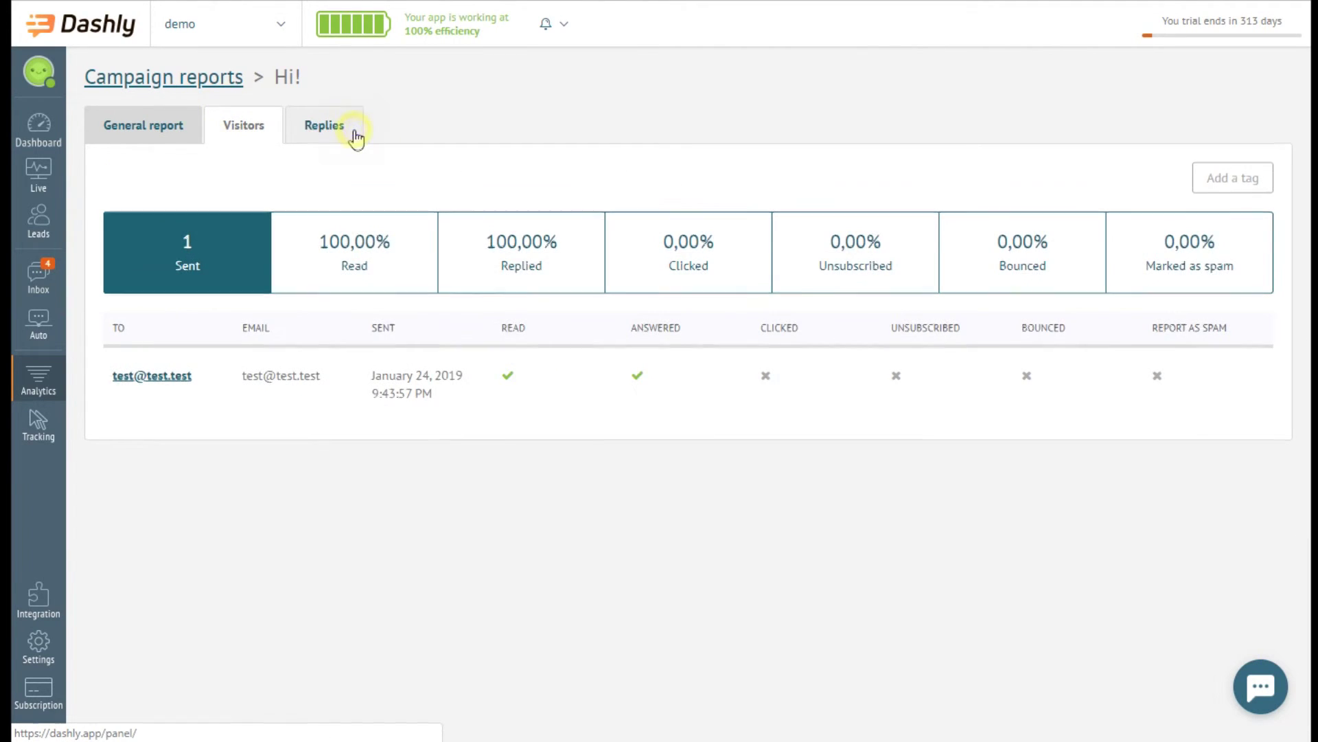
{"action": "left_click", "coordinate": [353, 130]}
{"action": "scroll", "coordinate": [759, 585], "scroll_direction": "down", "scroll_amount": 4}
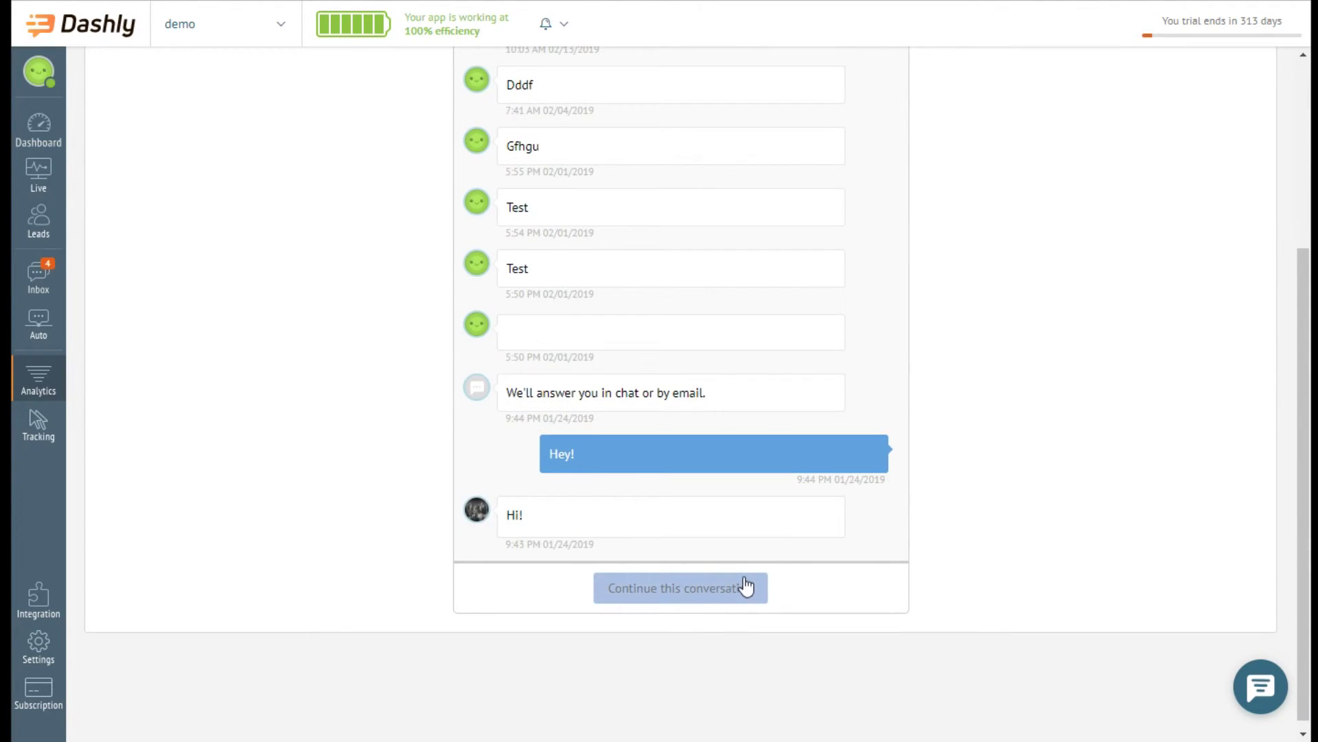
{"action": "scroll", "coordinate": [269, 239], "scroll_direction": "up", "scroll_amount": 4}
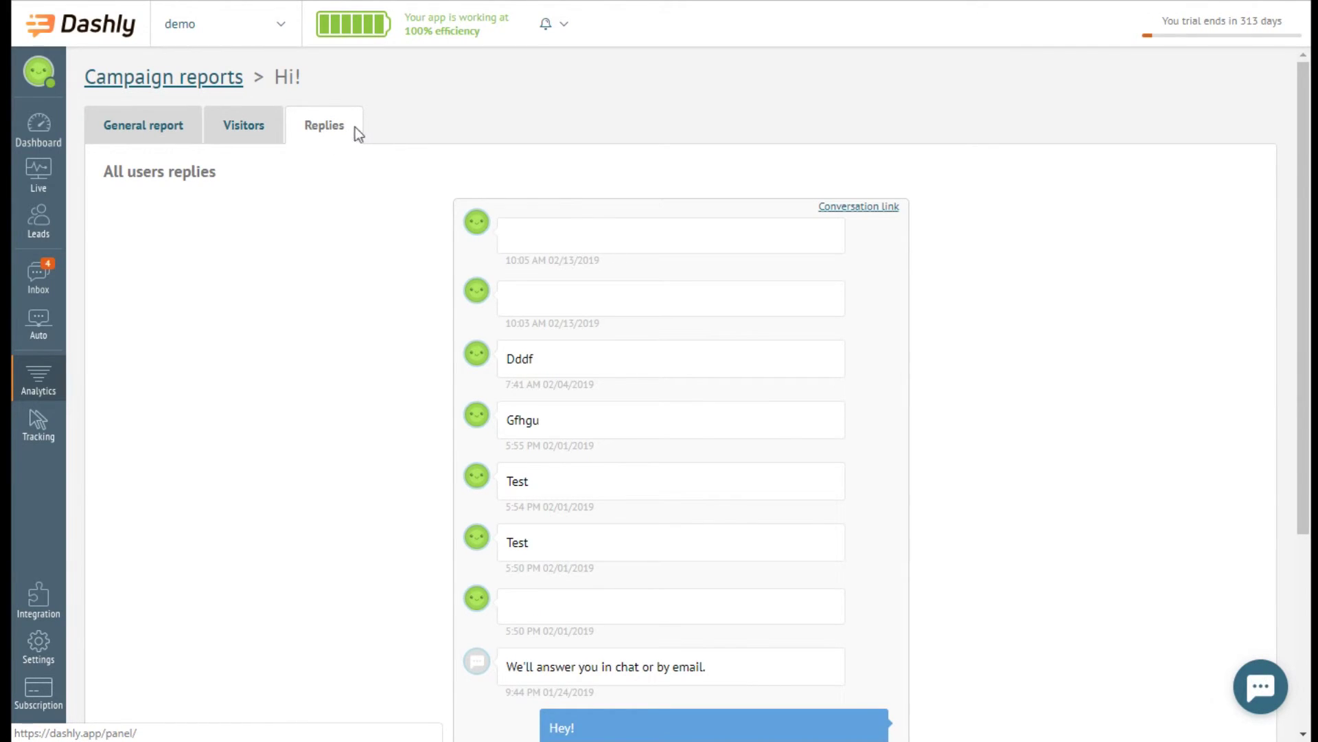
{"action": "left_click", "coordinate": [226, 82]}
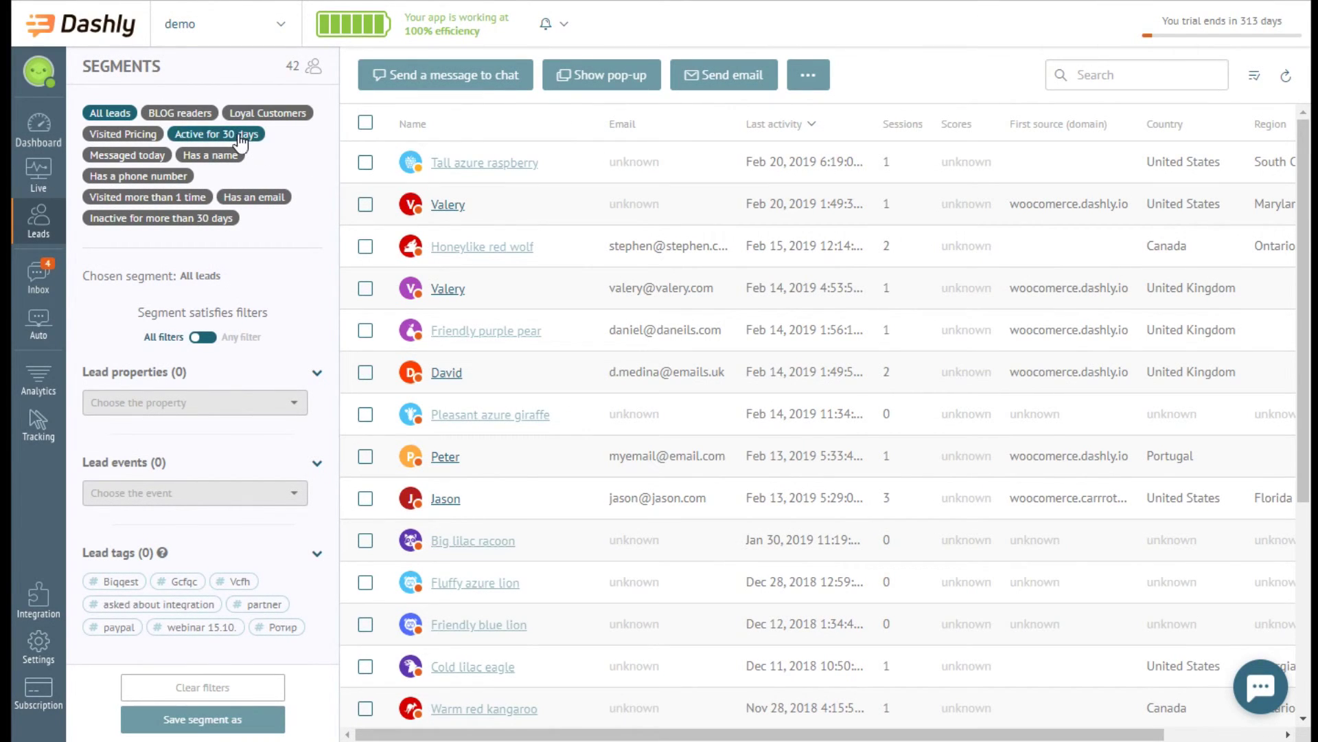
Show the BLOG readers segment, select both leads, and try the Pop-up builder before closing it
{"action": "left_click", "coordinate": [206, 123]}
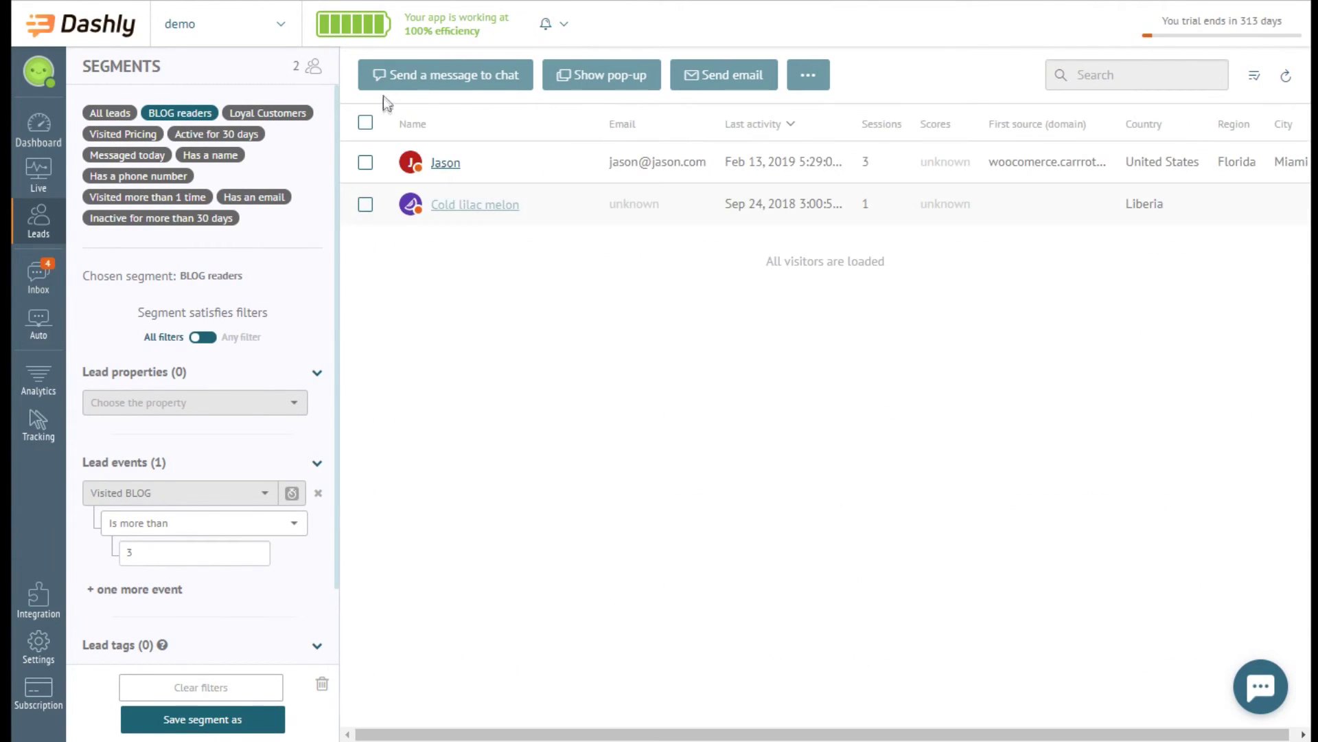
{"action": "left_click", "coordinate": [366, 124]}
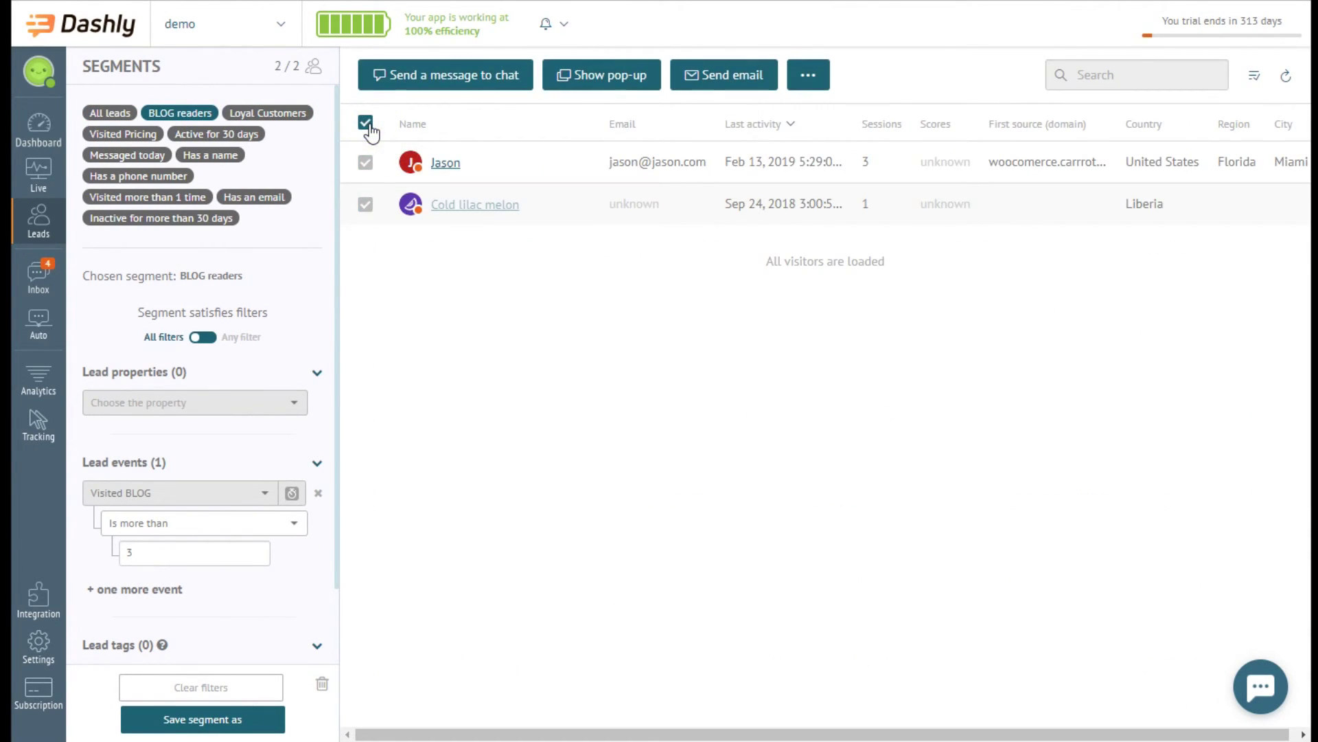
{"action": "left_click", "coordinate": [653, 77]}
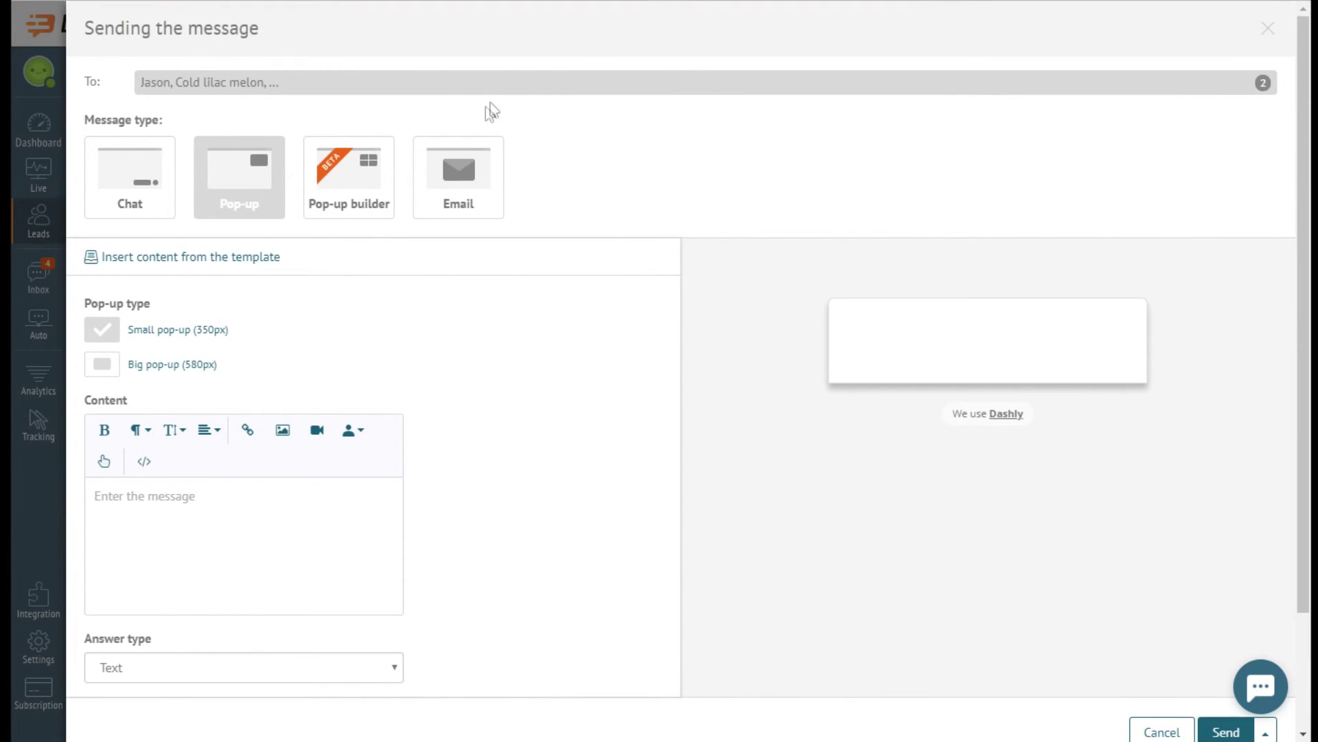
{"action": "left_click", "coordinate": [390, 206]}
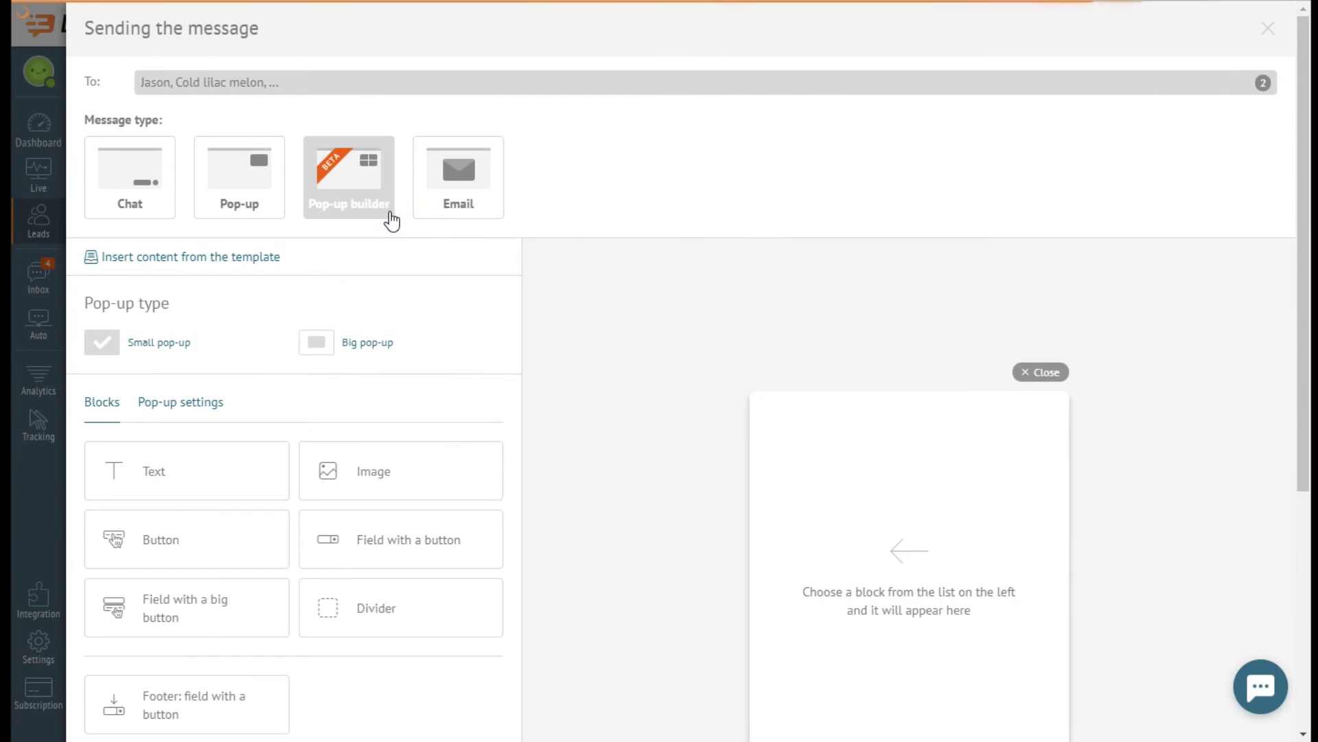
{"action": "left_click", "coordinate": [1270, 29]}
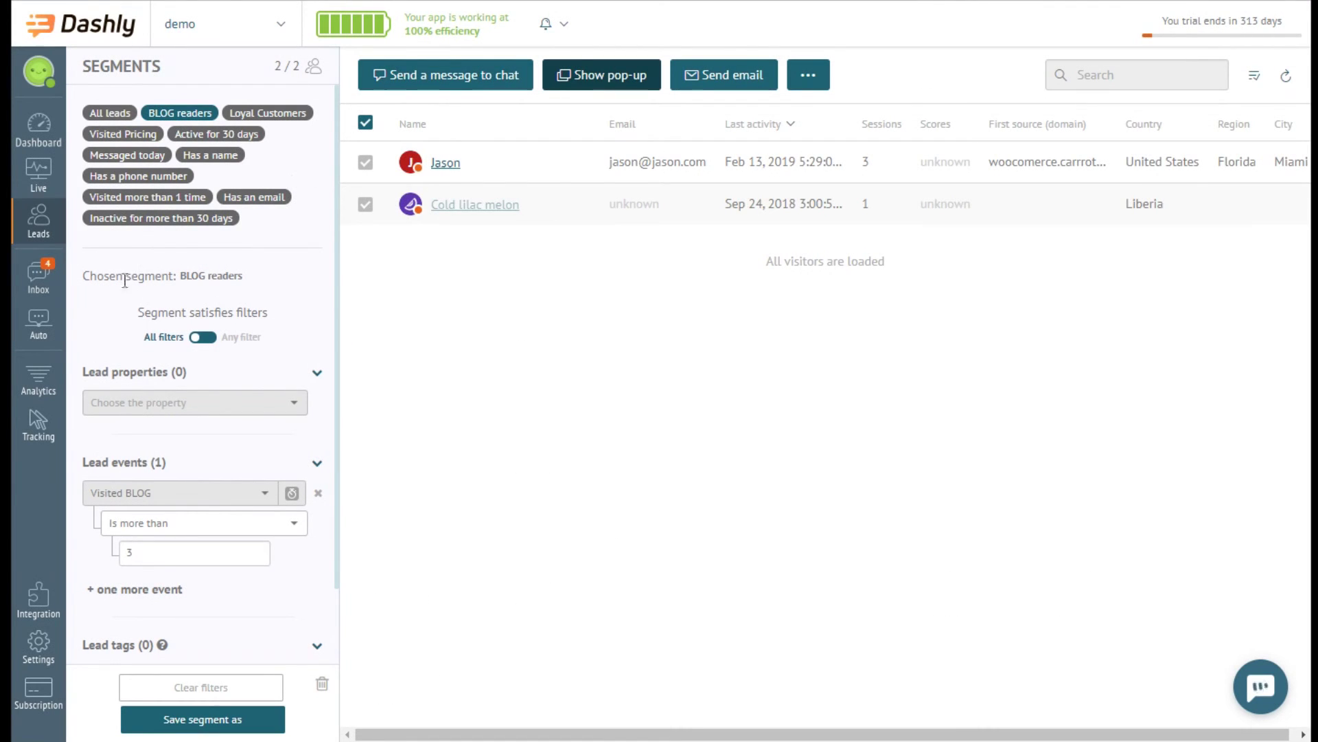
{"action": "mouse_move", "coordinate": [49, 337]}
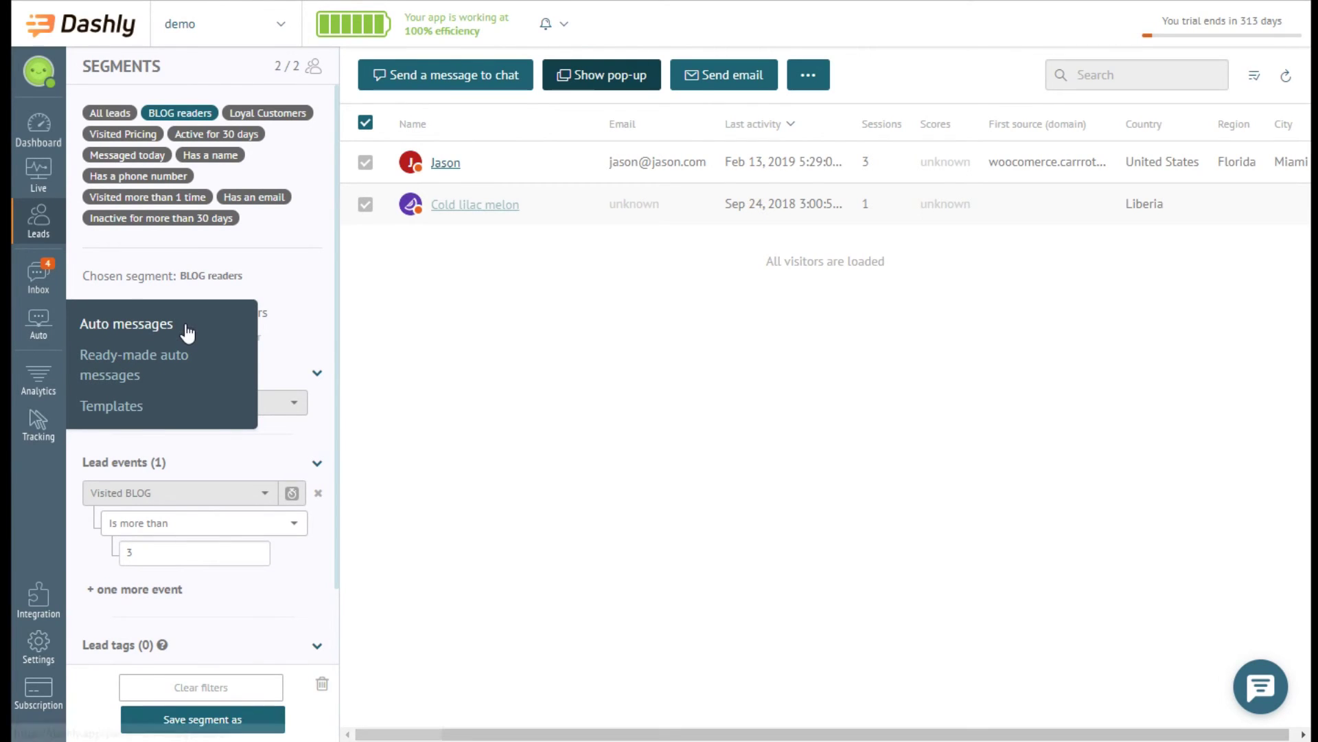